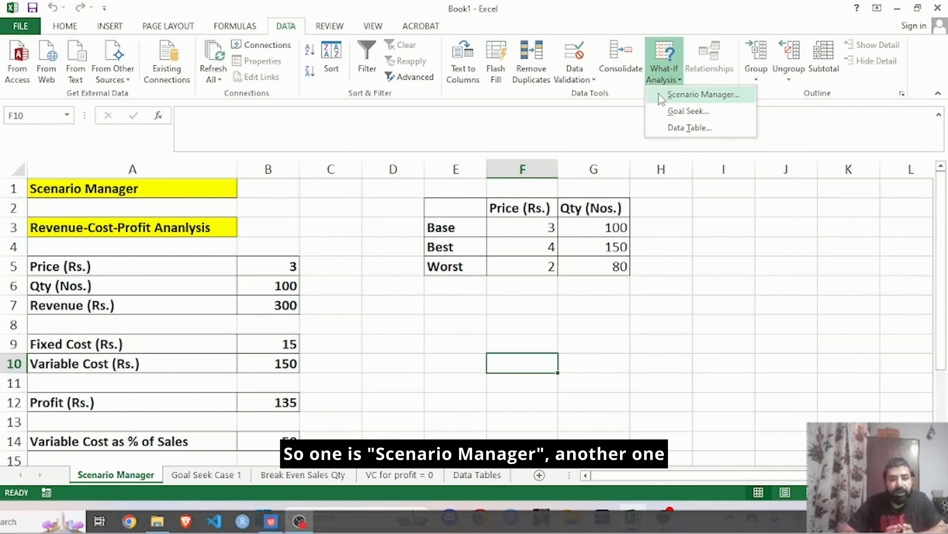
# Examine the revenue, variable cost and profit formulas in column B and the Base case price and quantity in the scenario table
pyautogui.click(683, 207)
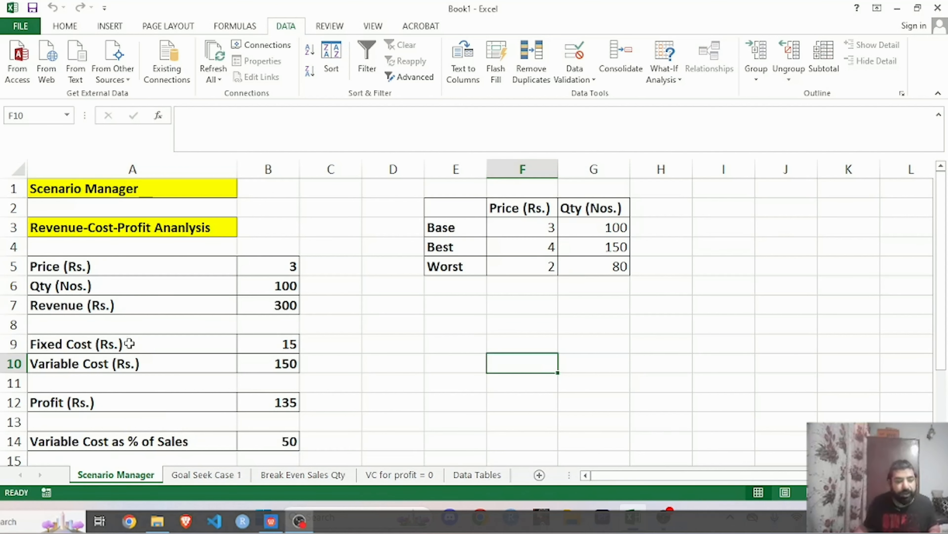
pyautogui.click(272, 306)
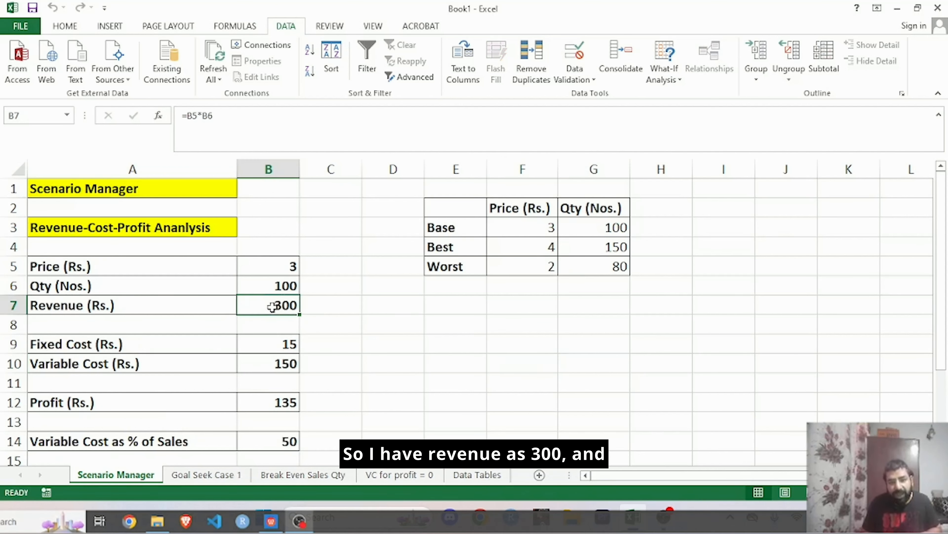
pyautogui.click(274, 435)
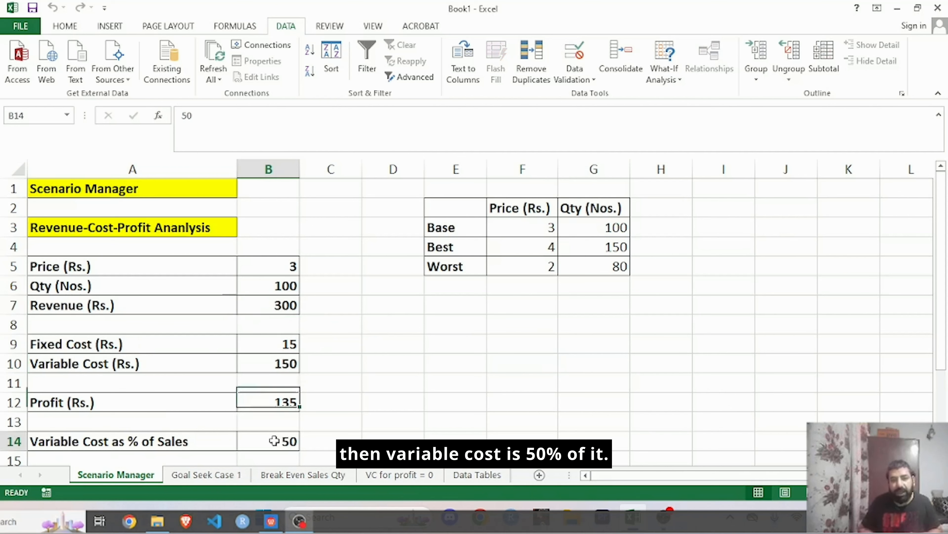
pyautogui.click(261, 357)
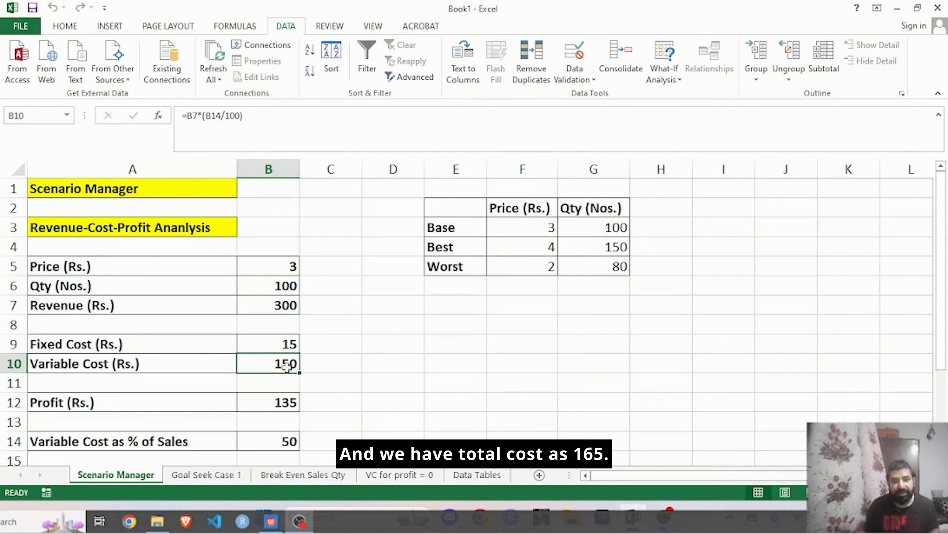
pyautogui.moveTo(267, 345); pyautogui.dragTo(266, 361)
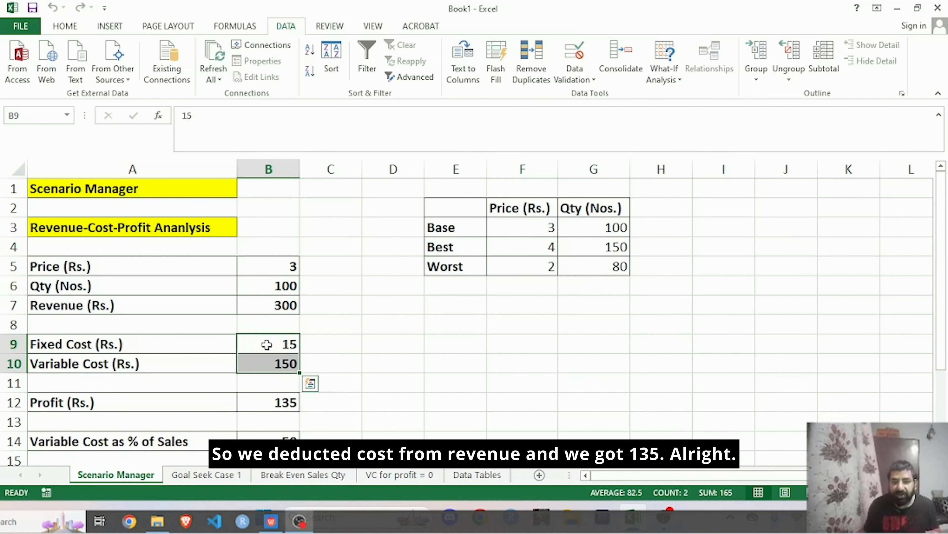
pyautogui.click(268, 399)
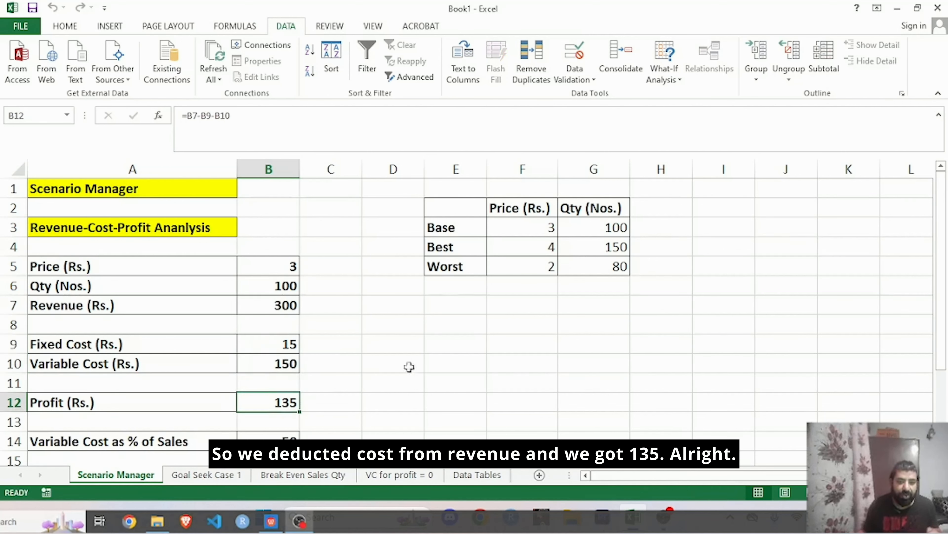
pyautogui.click(416, 367)
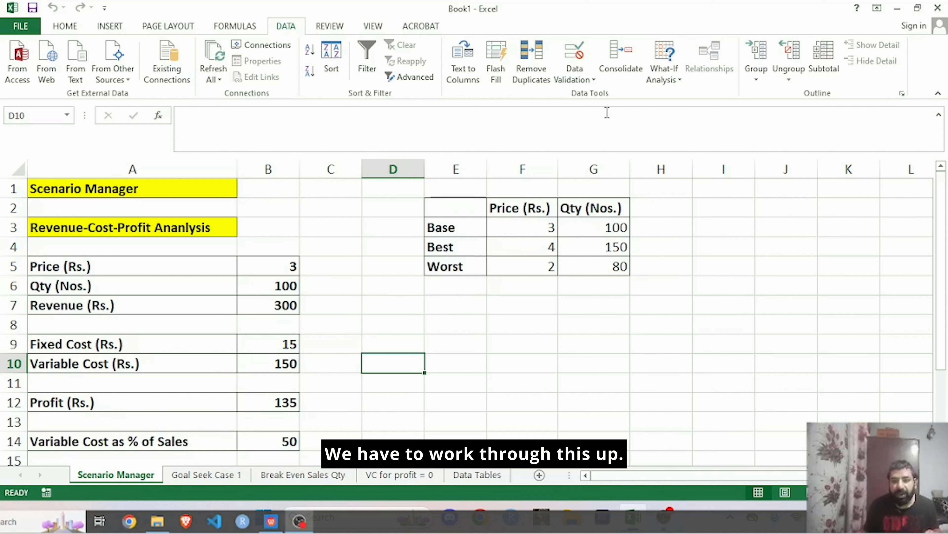
pyautogui.click(663, 83)
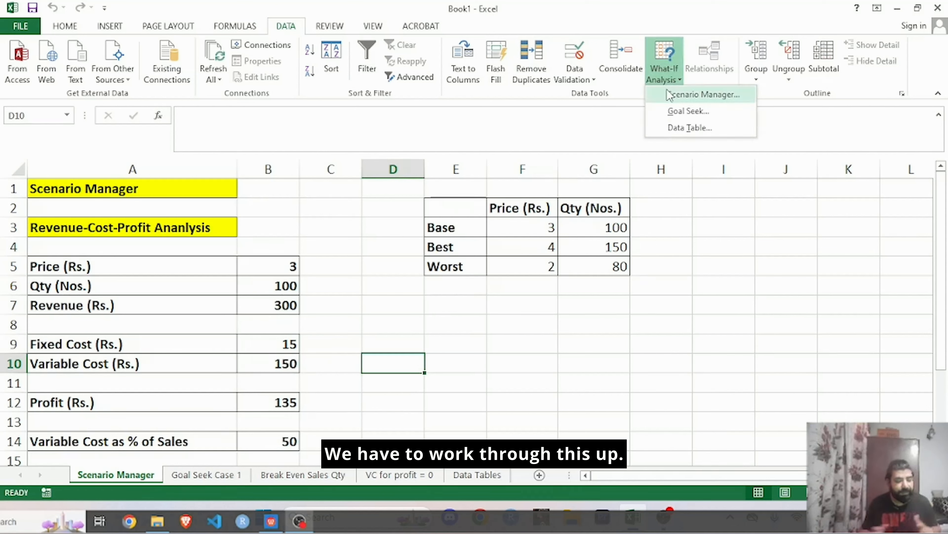
pyautogui.click(337, 265)
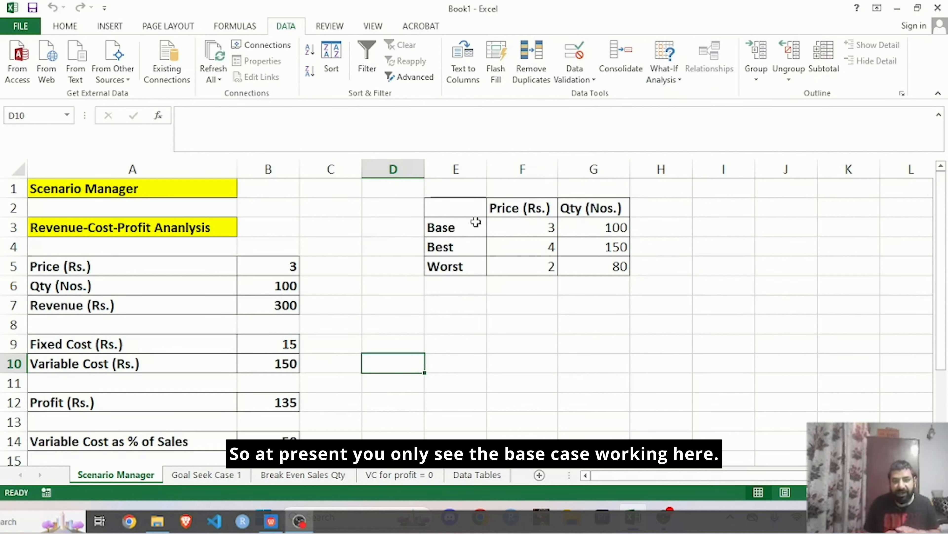
pyautogui.moveTo(497, 226); pyautogui.dragTo(580, 235)
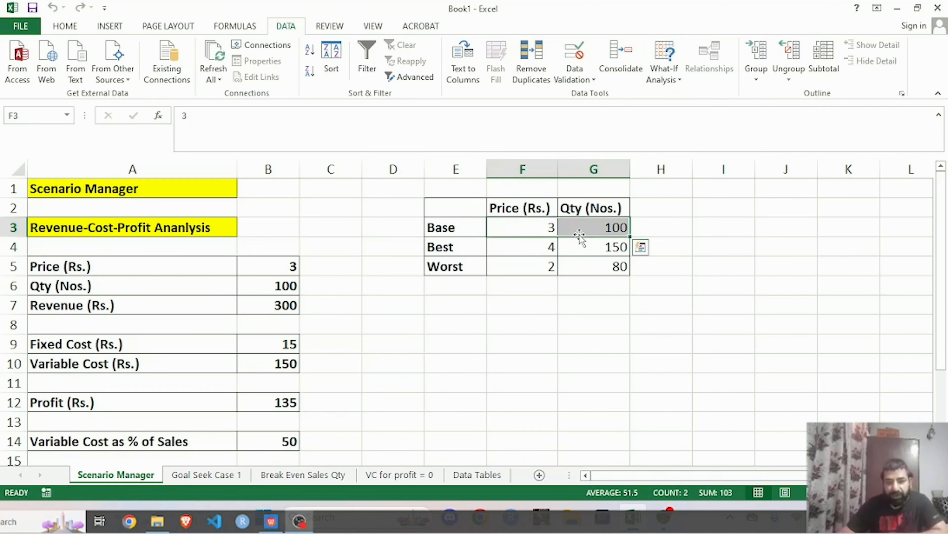
pyautogui.click(688, 214)
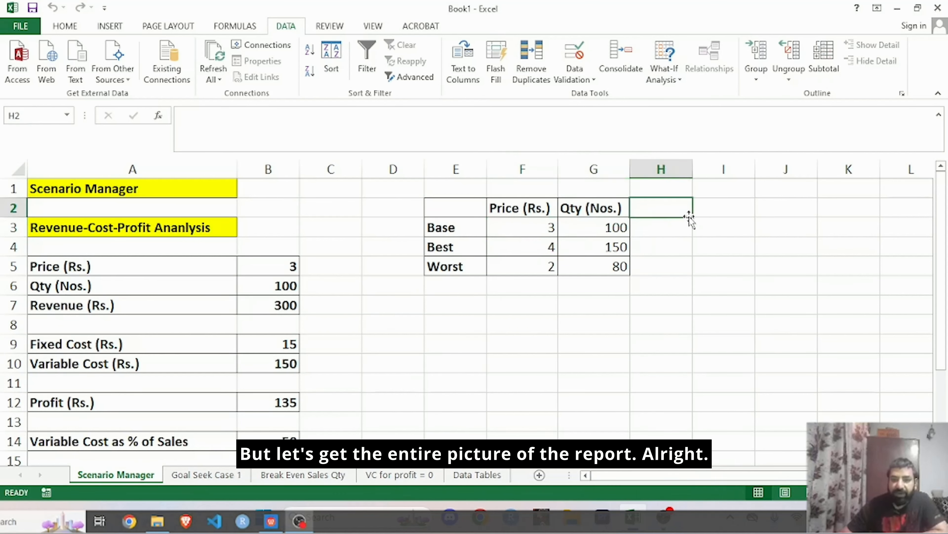
# Open the Scenario Manager and start a new scenario named Best Case
pyautogui.click(655, 60)
pyautogui.click(672, 94)
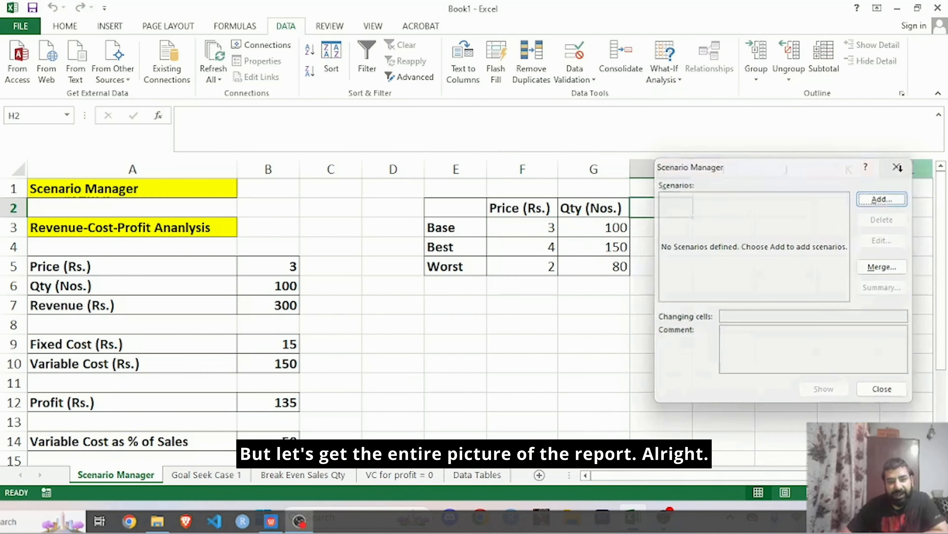
pyautogui.press('Escape')
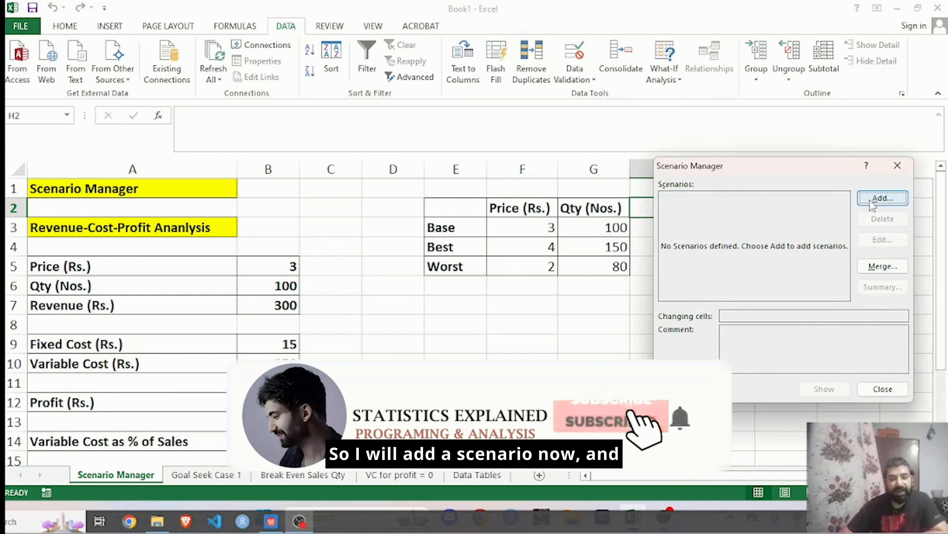
pyautogui.click(873, 200)
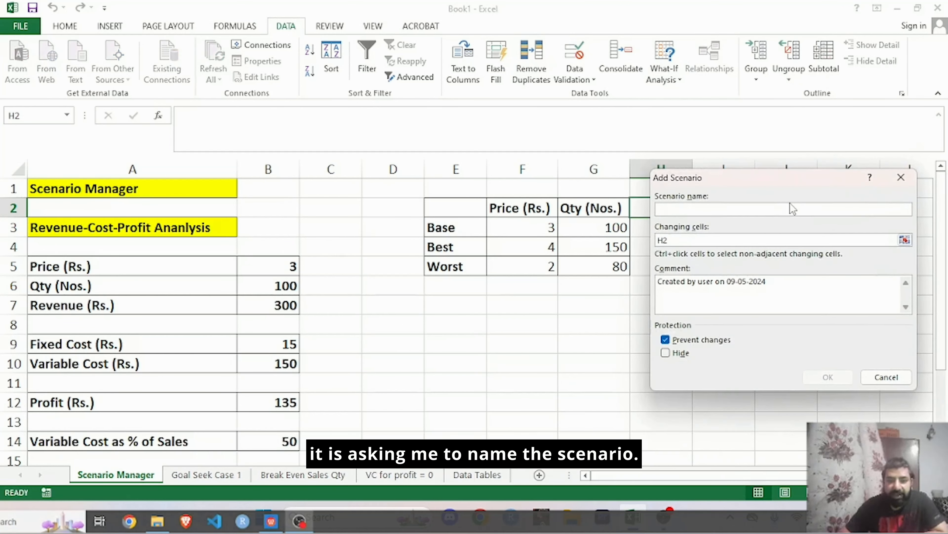
pyautogui.write('Best Case')
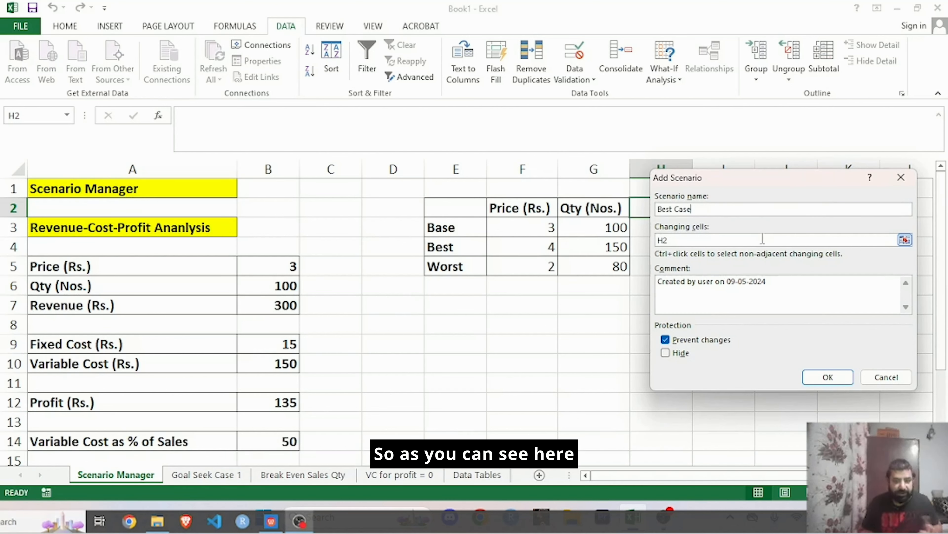
pyautogui.press('BackSpace')
pyautogui.write('e')
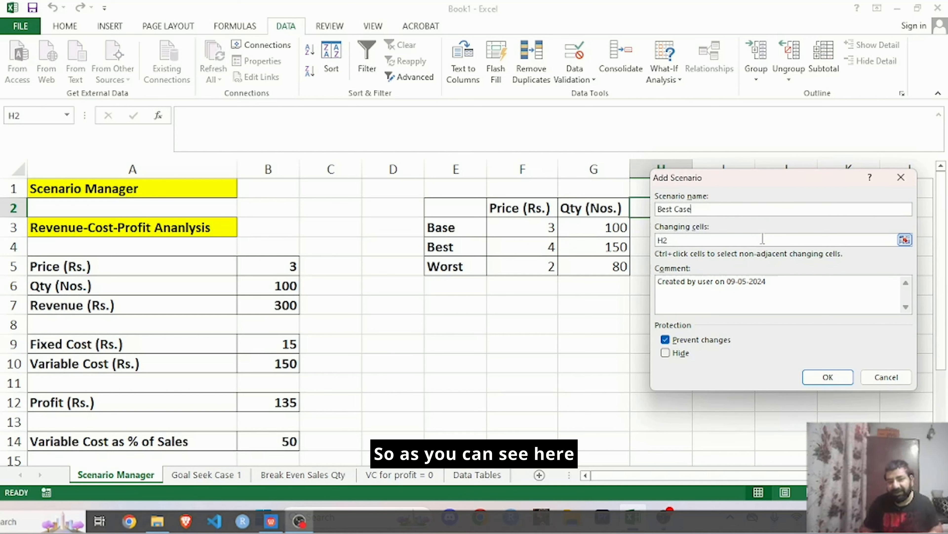
# Set the Best Case scenario's changing cells to the price in B5 and the quantity in B6
pyautogui.press('Tab')
pyautogui.press('BackSpace')
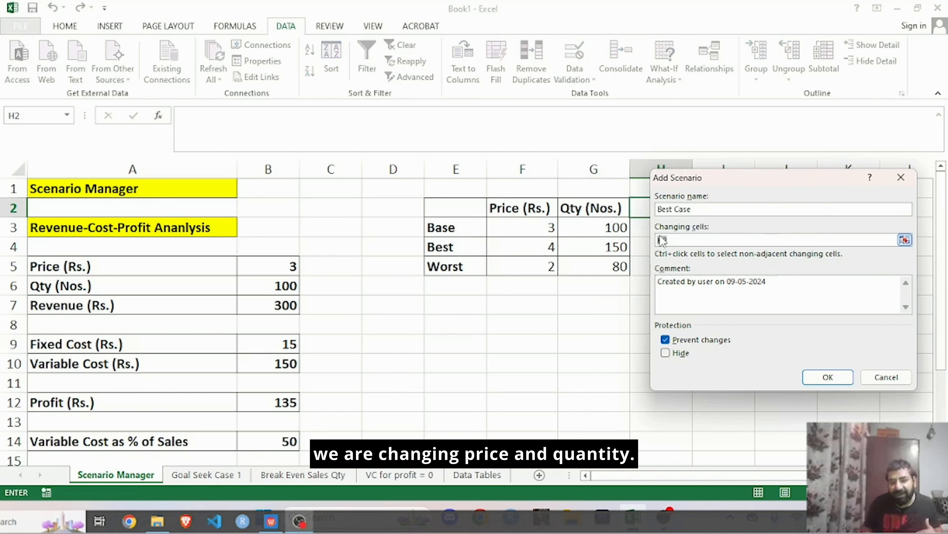
pyautogui.click(270, 267)
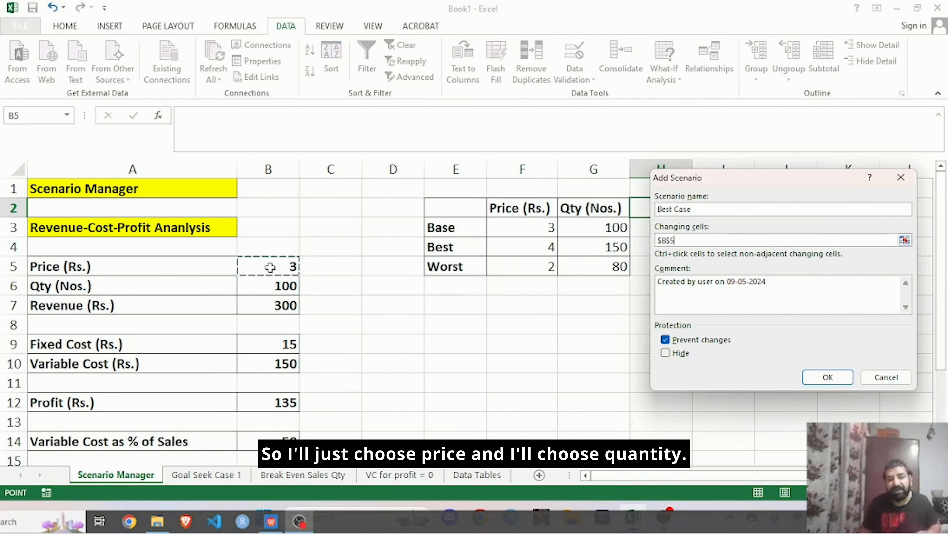
pyautogui.write(',')
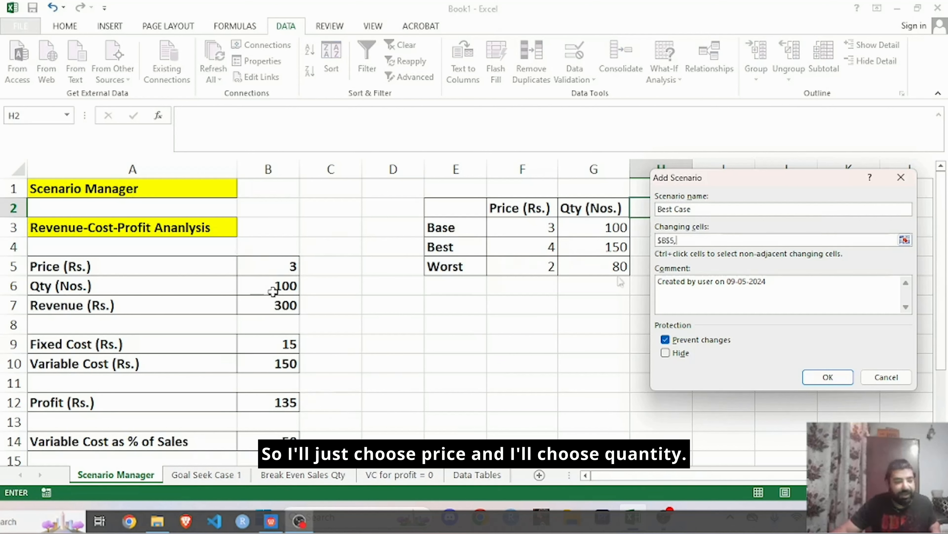
pyautogui.click(274, 288)
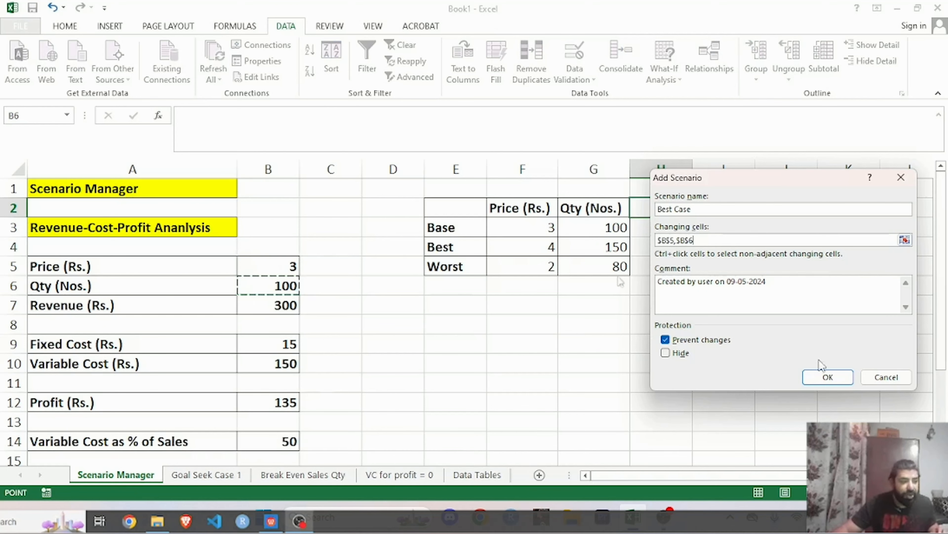
pyautogui.click(828, 377)
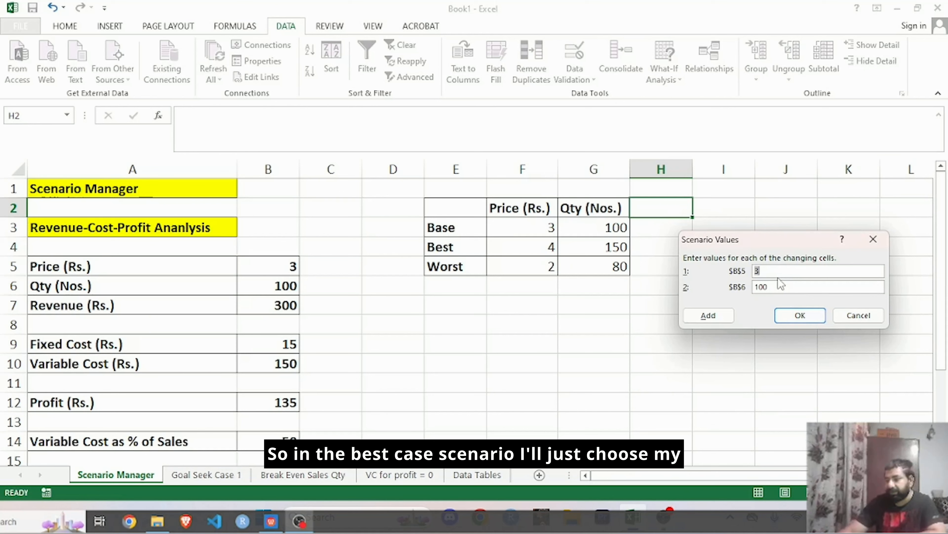
# Give the Best Case scenario a price of 4 and a quantity of 150
pyautogui.write('4')
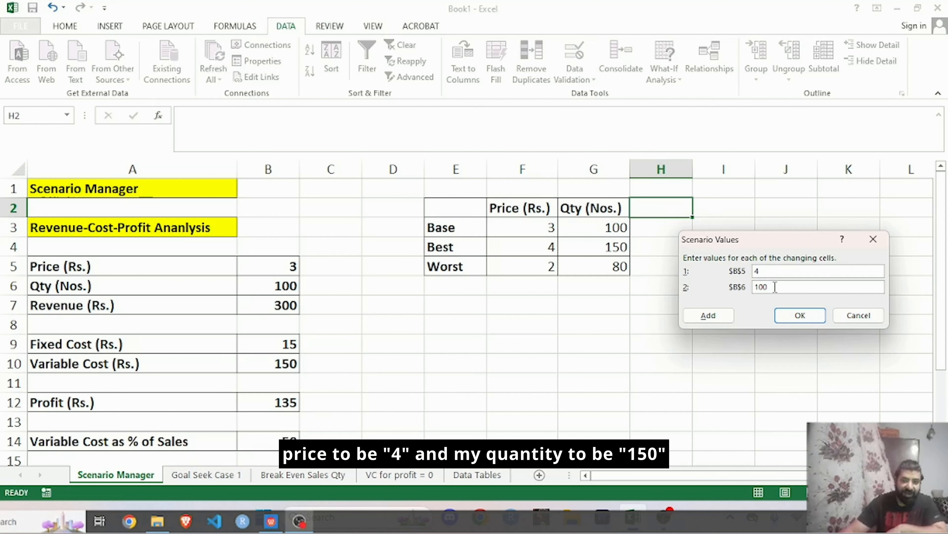
pyautogui.moveTo(775, 287); pyautogui.dragTo(731, 286)
pyautogui.write('150')
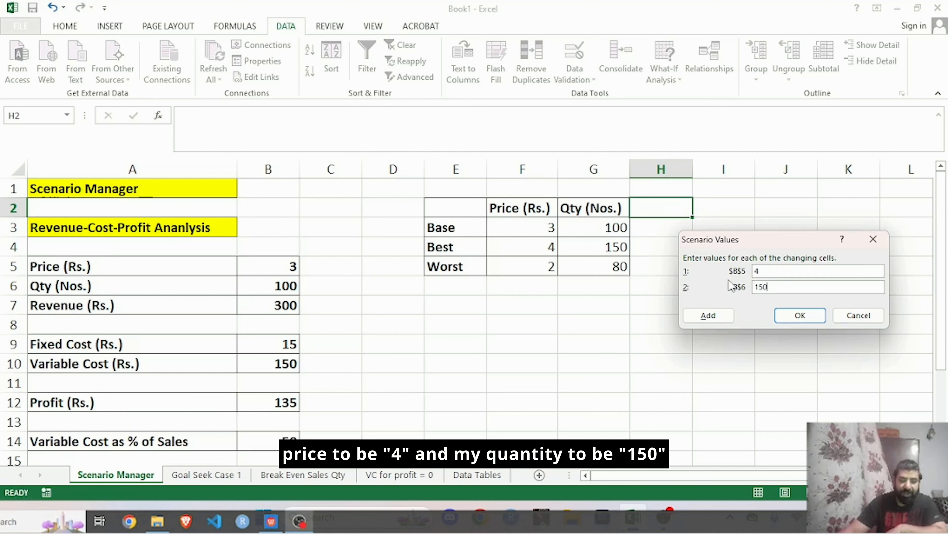
pyautogui.click(786, 316)
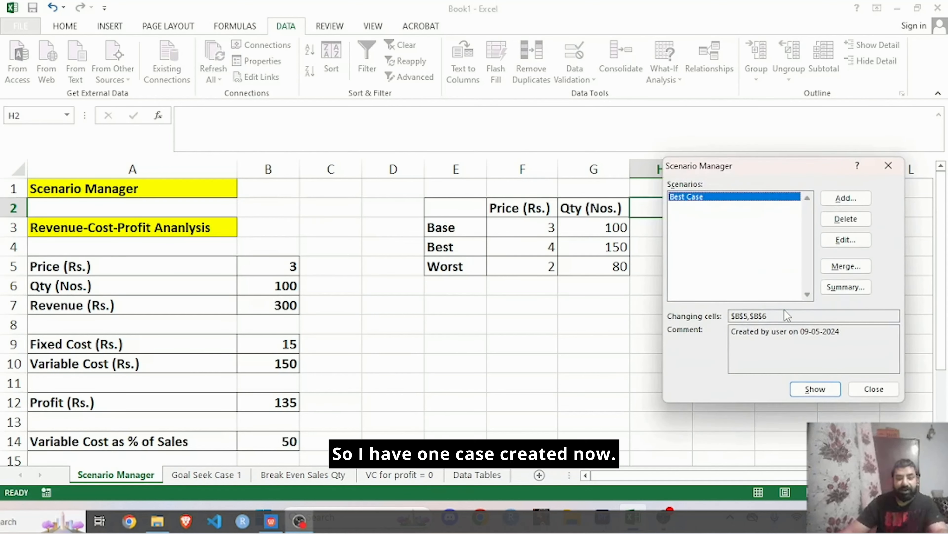
# Add a second scenario named Worst with the price cell B5 and the quantity cell B6 as its changing cells
pyautogui.click(829, 203)
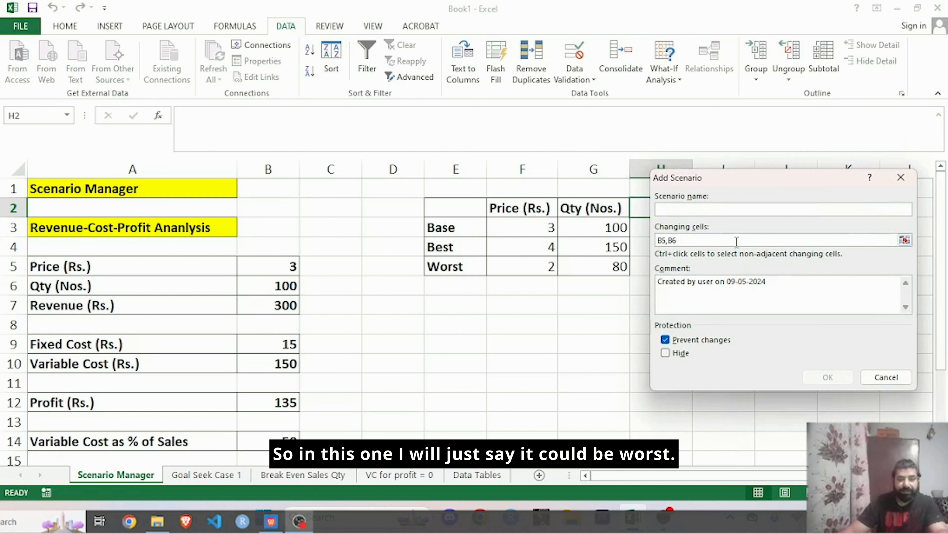
pyautogui.write('Worst')
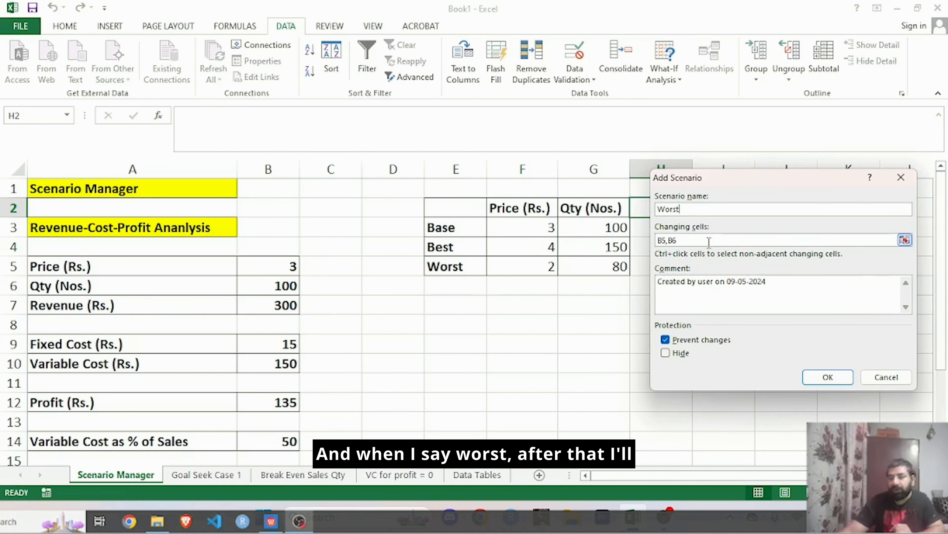
pyautogui.moveTo(709, 240); pyautogui.dragTo(657, 241)
pyautogui.press('BackSpace')
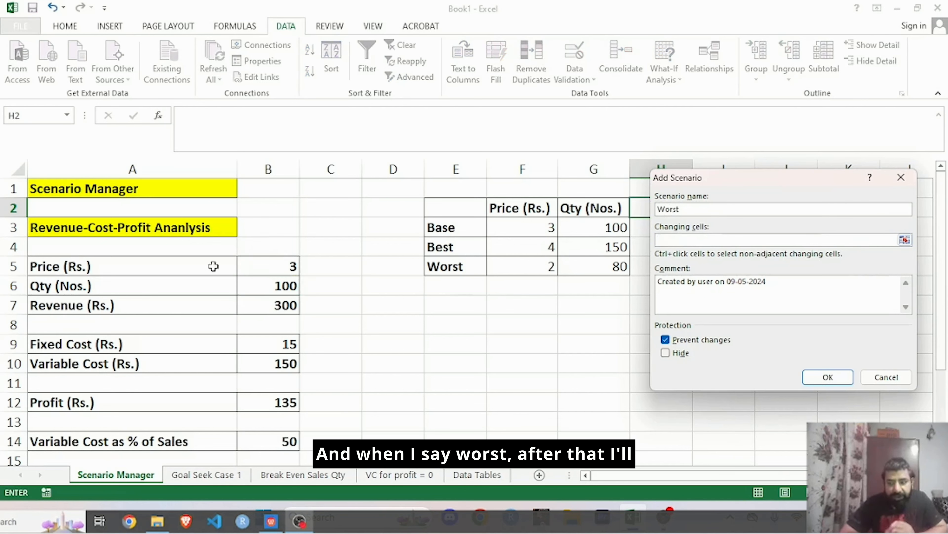
pyautogui.click(286, 264)
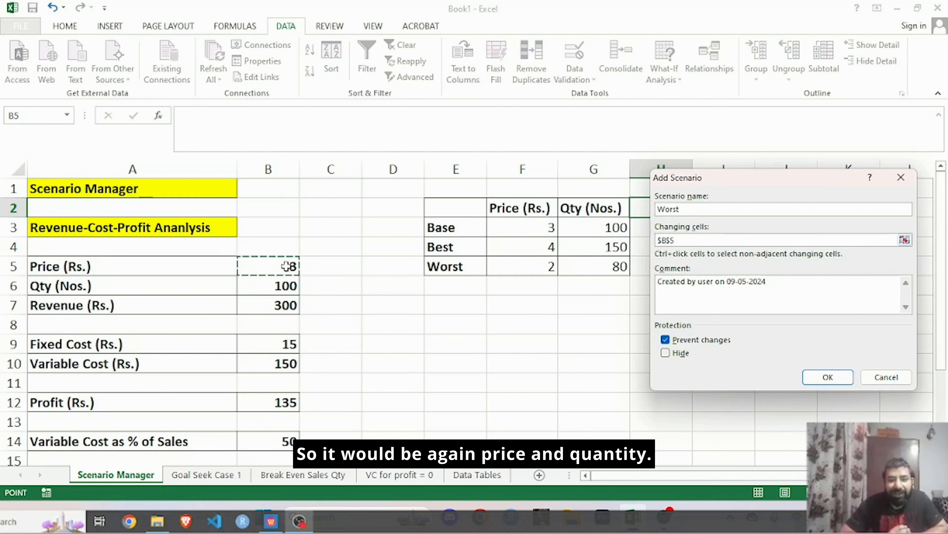
pyautogui.write(',')
pyautogui.click(279, 286)
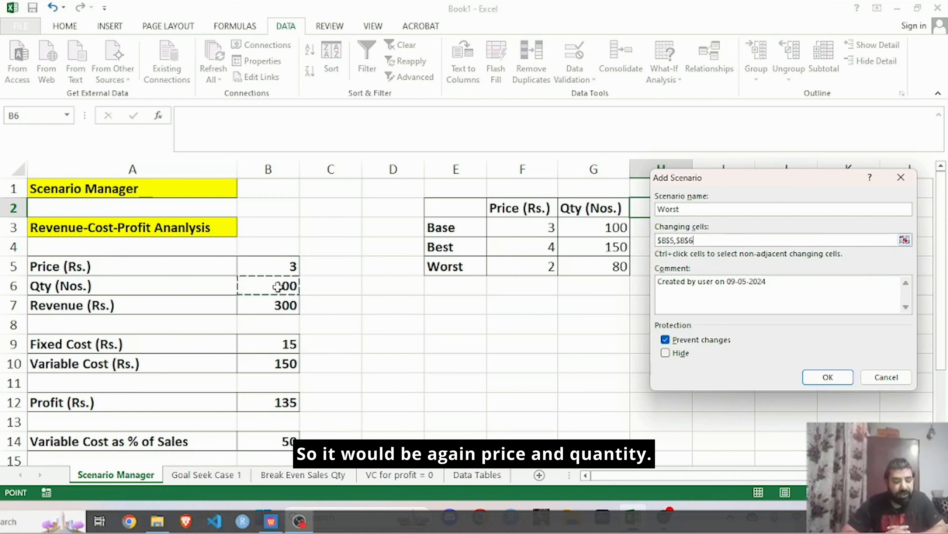
pyautogui.click(813, 381)
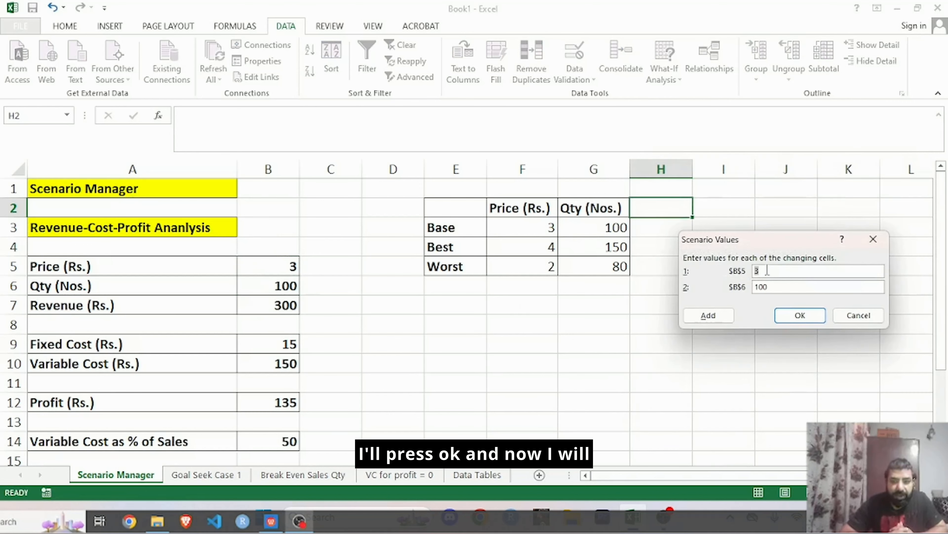
# Give the Worst scenario a price of 2 and a quantity of 80
pyautogui.press('BackSpace')
pyautogui.write('2')
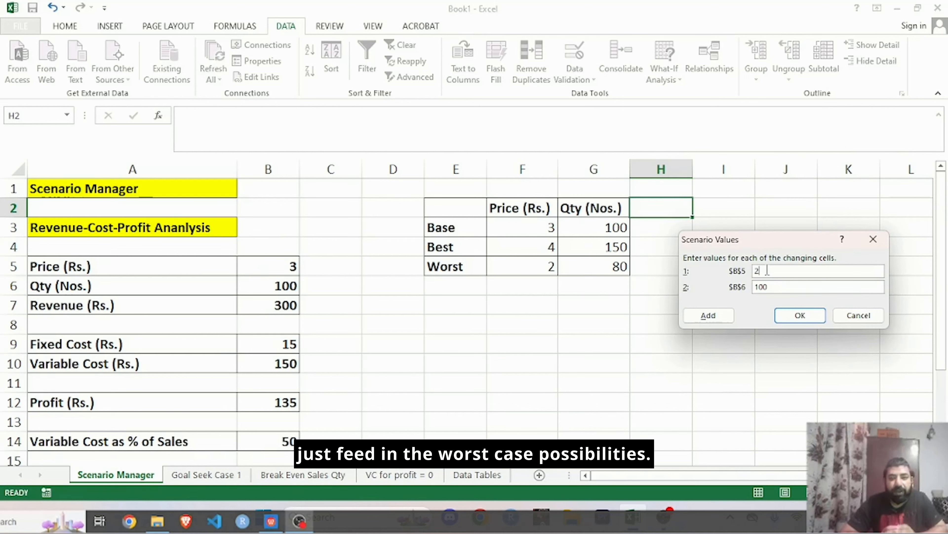
pyautogui.doubleClick(781, 287)
pyautogui.write('80')
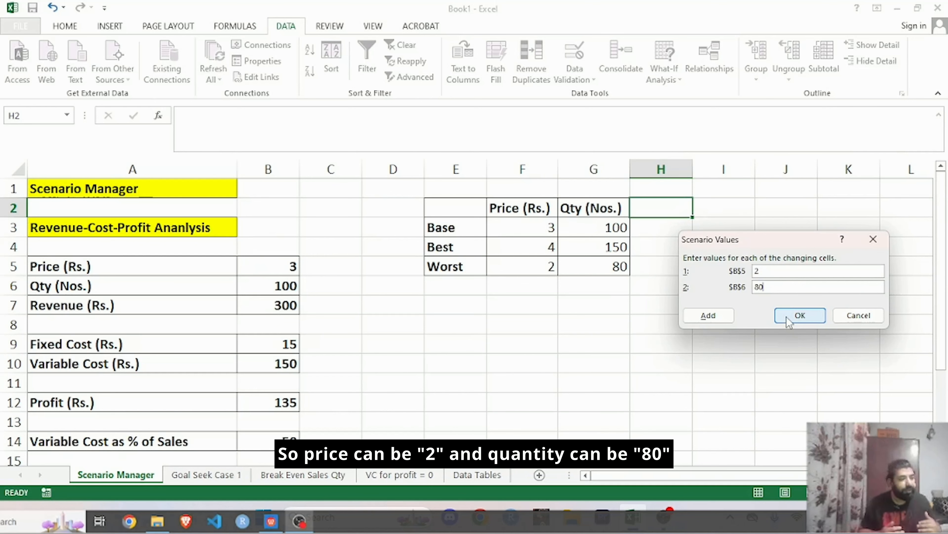
pyautogui.click(789, 322)
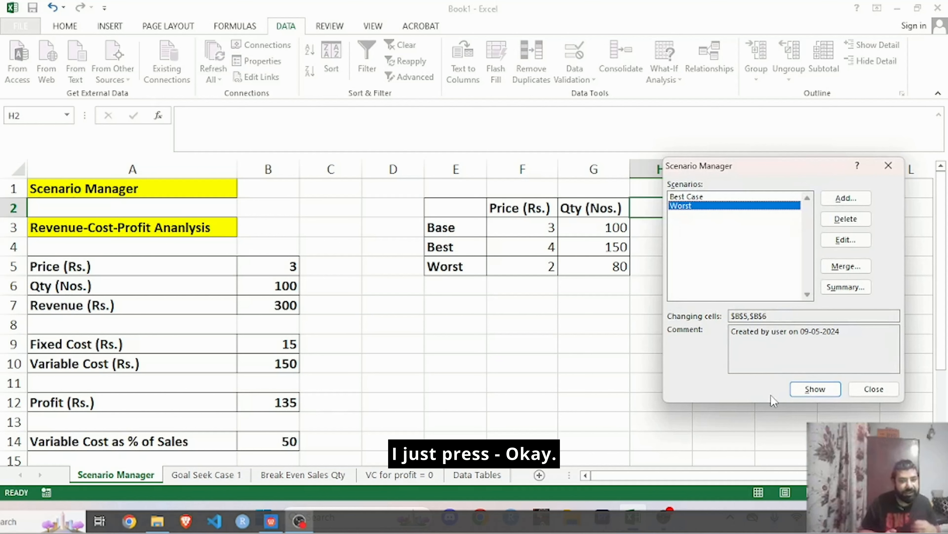
# Add a Base Case scenario with changing cells B5 and B6, a price of 3 and a quantity of 100
pyautogui.click(832, 201)
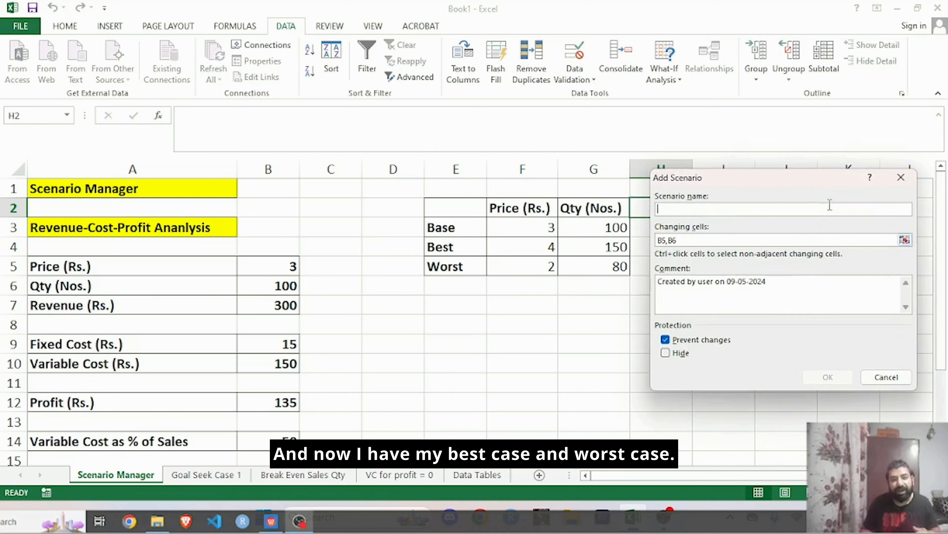
pyautogui.write('Bas')
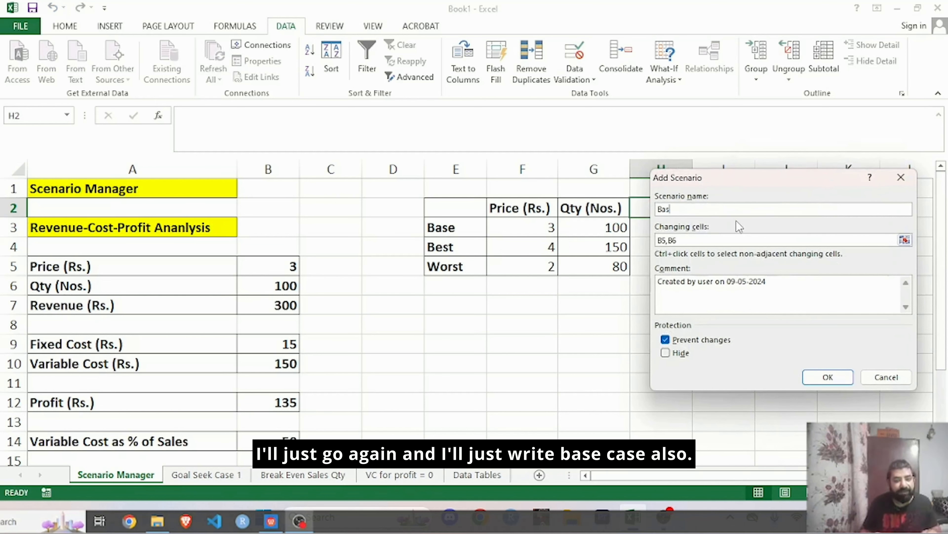
pyautogui.write('e Ca')
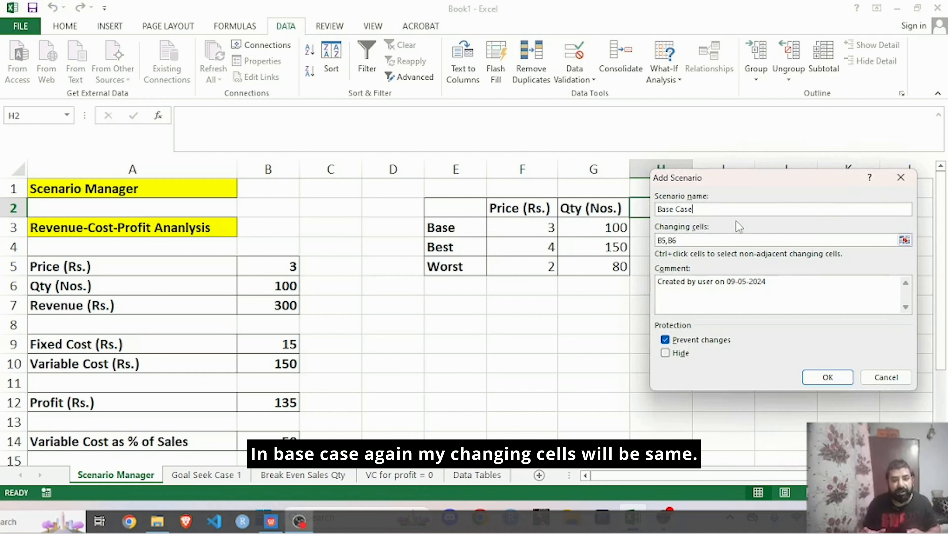
pyautogui.write('se')
pyautogui.click(715, 239)
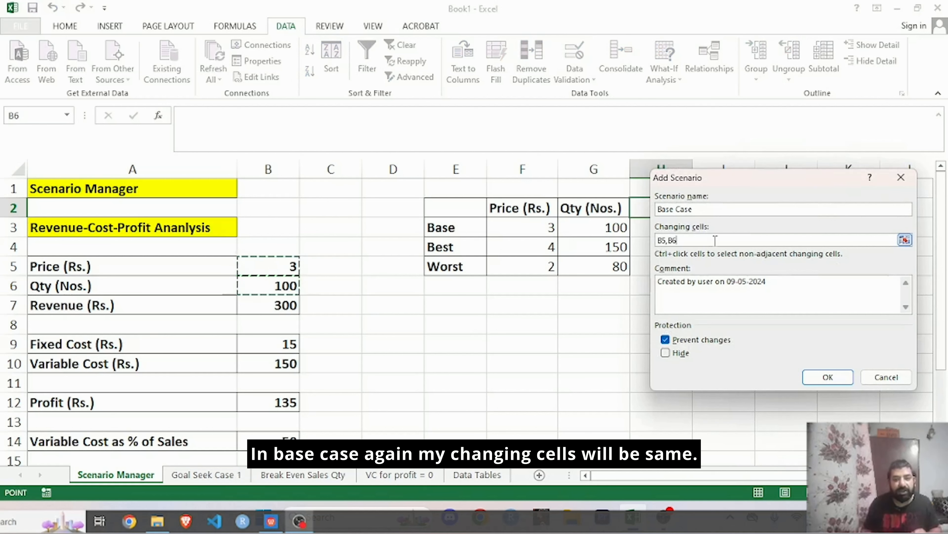
pyautogui.click(828, 377)
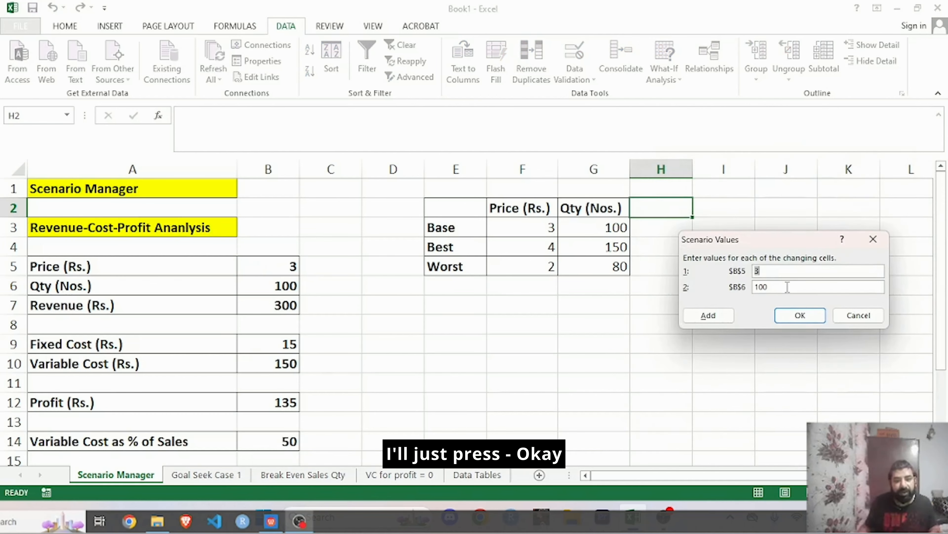
pyautogui.press('BackSpace')
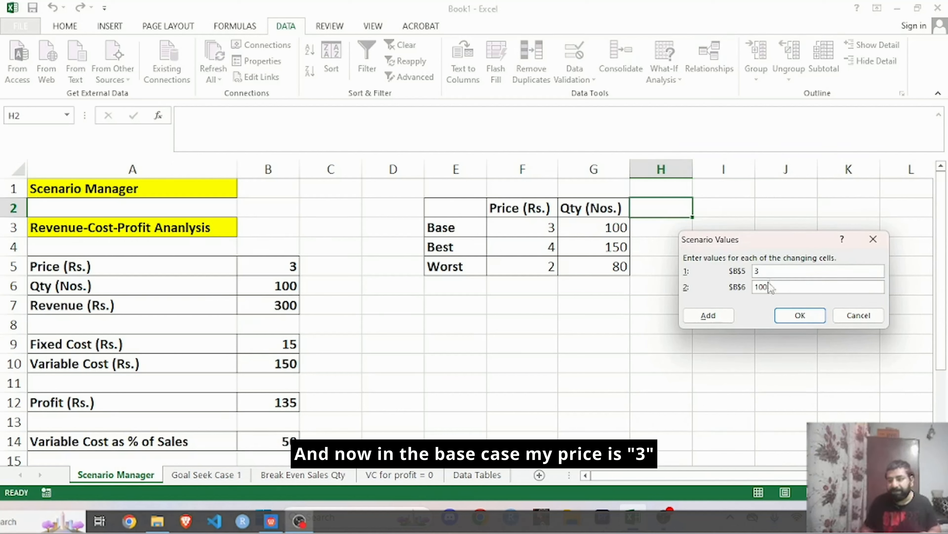
pyautogui.click(800, 317)
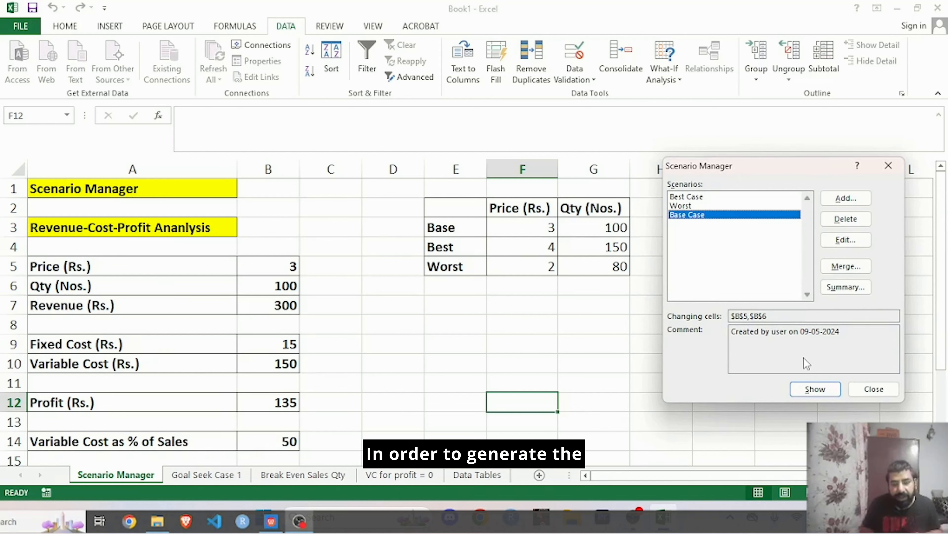
# Generate a scenario summary report with the profit in B12 as the result cell
pyautogui.click(856, 286)
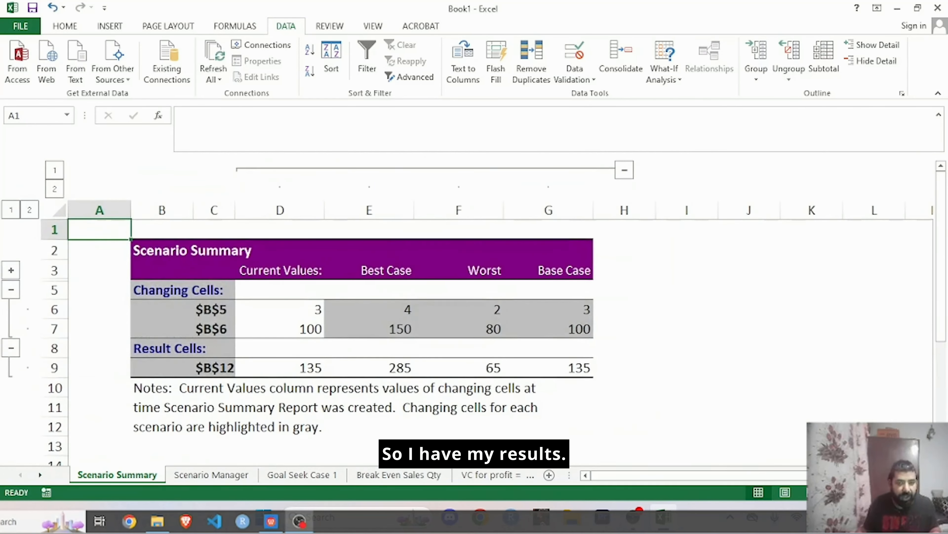
pyautogui.scroll(1, 487, 333)
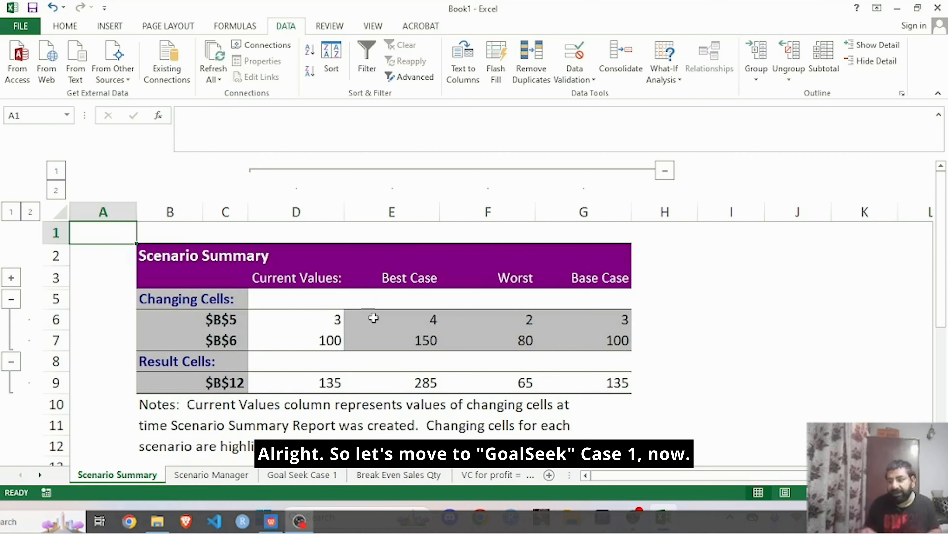
pyautogui.click(665, 361)
# Go to the Goal Seek Case 1 sheet and deselect the item table
pyautogui.click(303, 474)
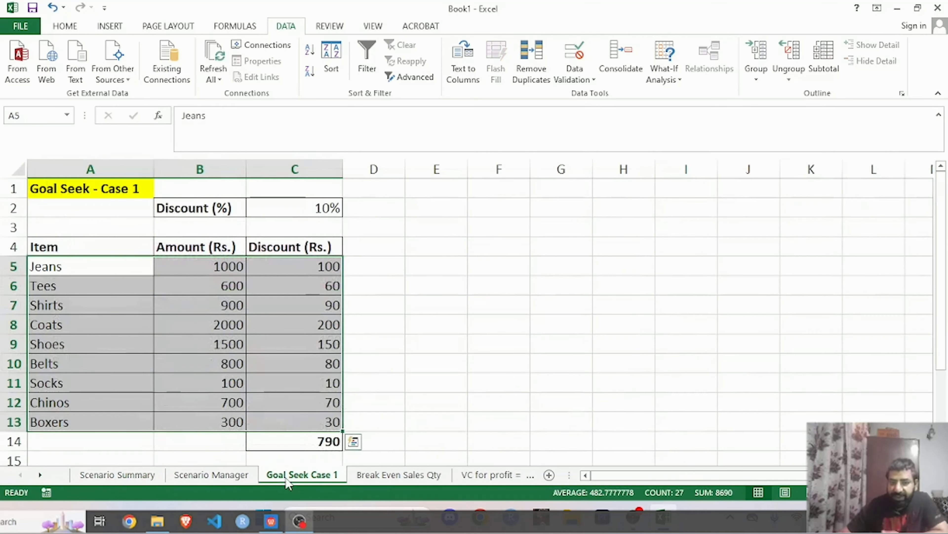
pyautogui.click(475, 356)
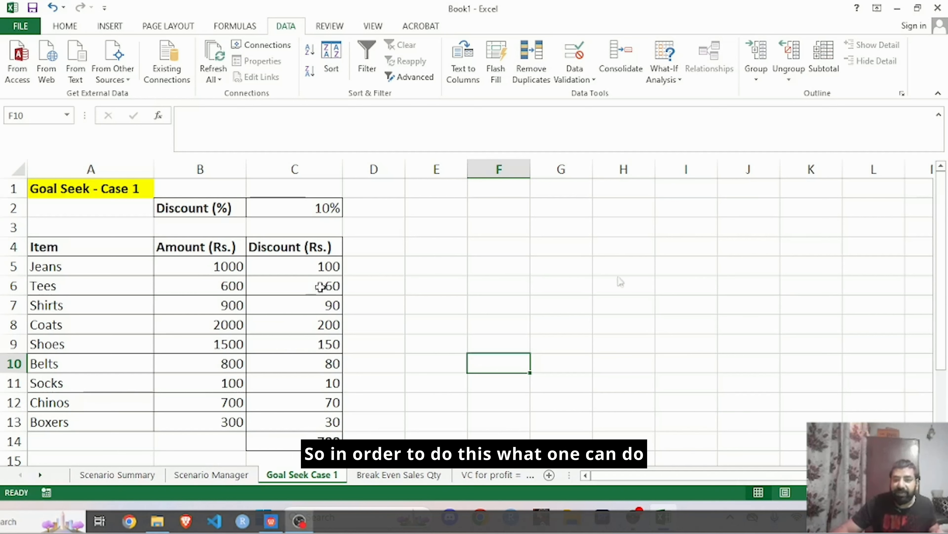
# Try a discount percentage of 11% in C2
pyautogui.click(316, 204)
pyautogui.doubleClick(316, 205)
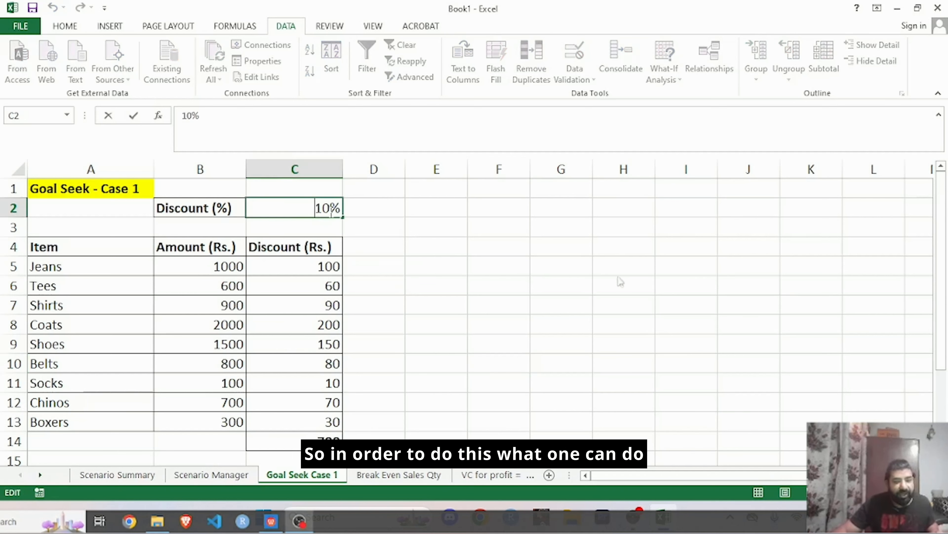
pyautogui.press('BackSpace')
pyautogui.write('1')
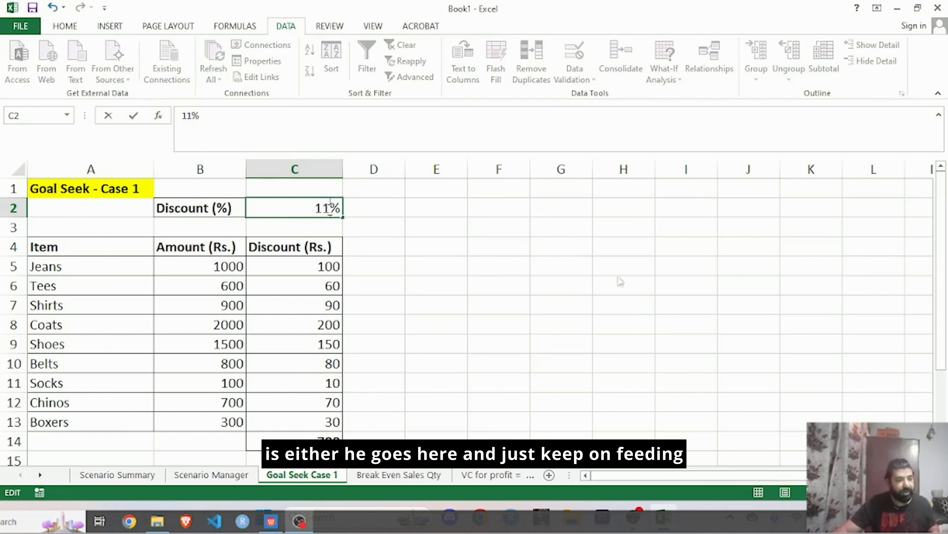
pyautogui.press('Return')
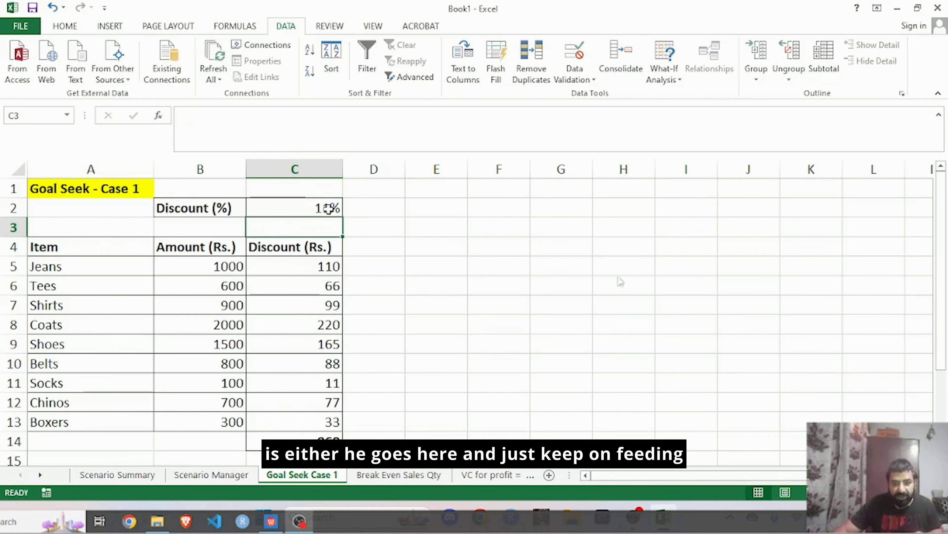
# Raise the trial discount percentage in C2 to 12%
pyautogui.doubleClick(328, 208)
pyautogui.press('BackSpace')
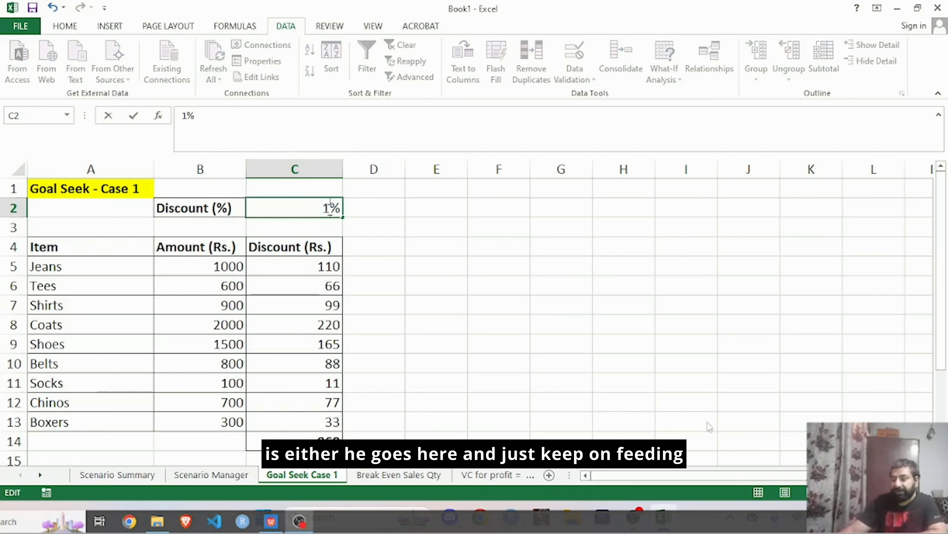
pyautogui.write('2')
pyautogui.press('Return')
# Raise the trial discount percentage in C2 to 13% and leave the cell
pyautogui.doubleClick(328, 208)
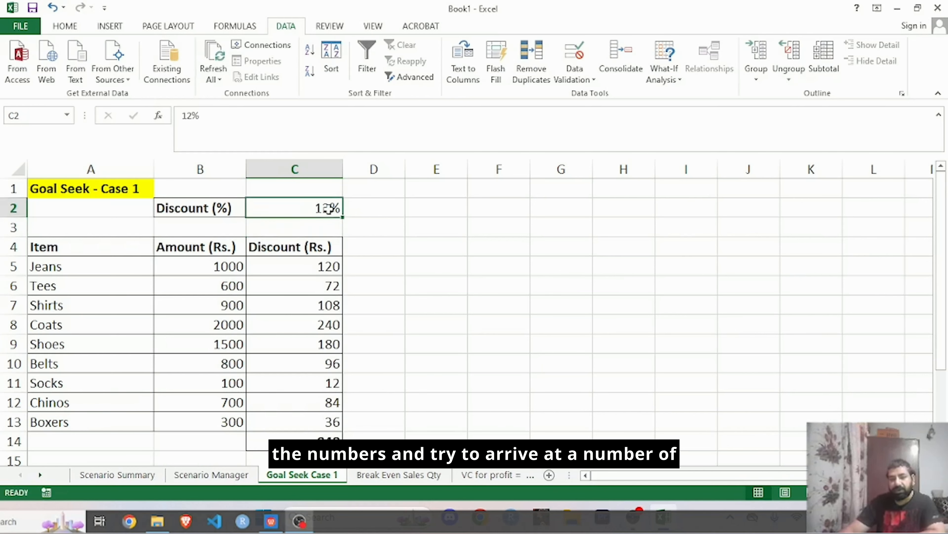
pyautogui.press('BackSpace')
pyautogui.write('3')
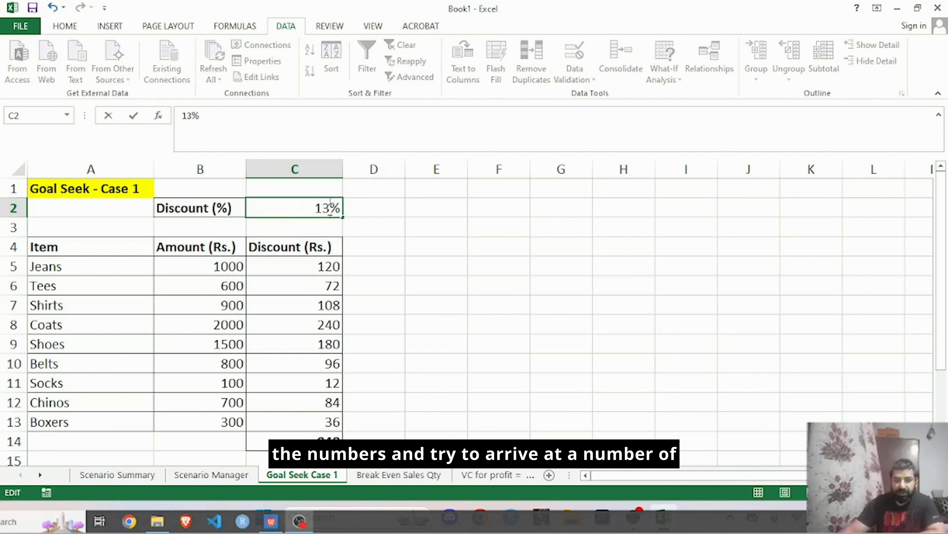
pyautogui.press('Return')
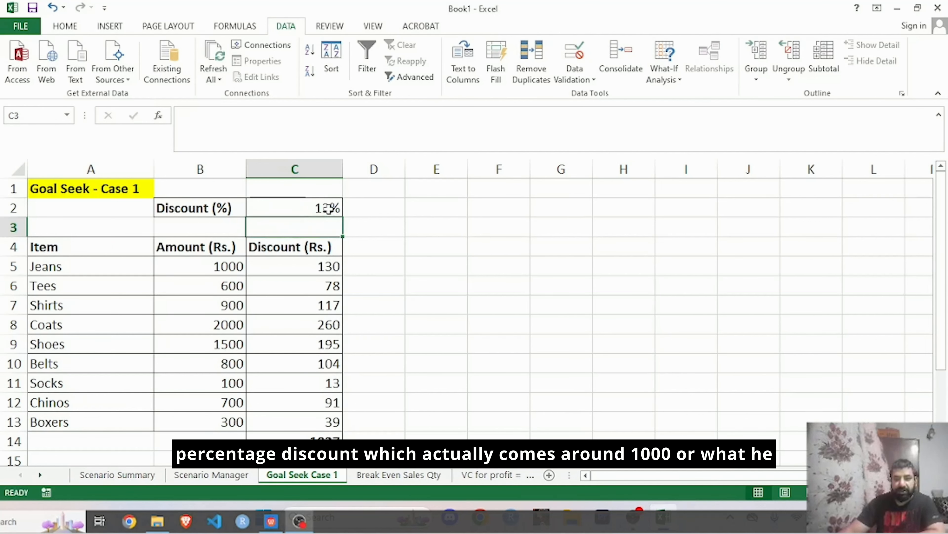
pyautogui.doubleClick(328, 208)
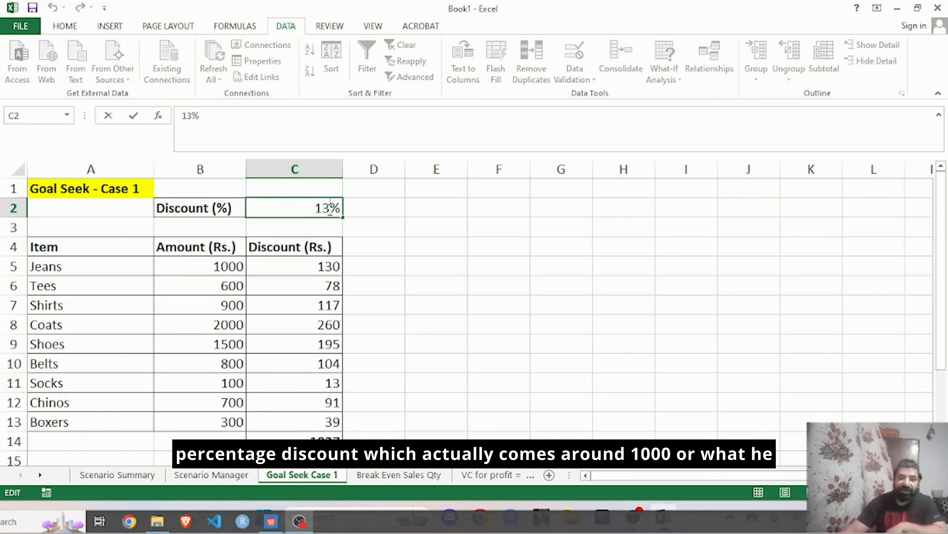
pyautogui.click(446, 286)
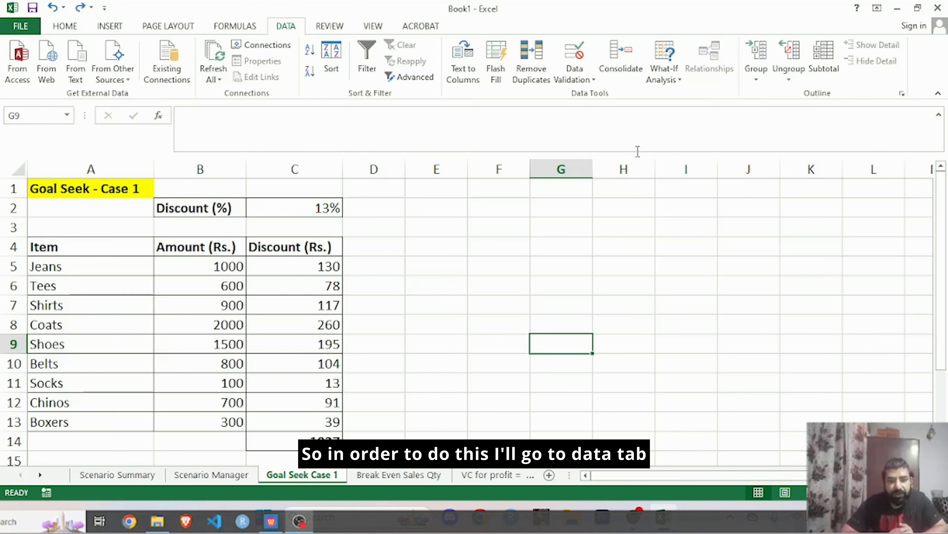
# Use Goal Seek to bring the total discount in C14 to 1000 by changing the discount percentage in C2
pyautogui.click(659, 72)
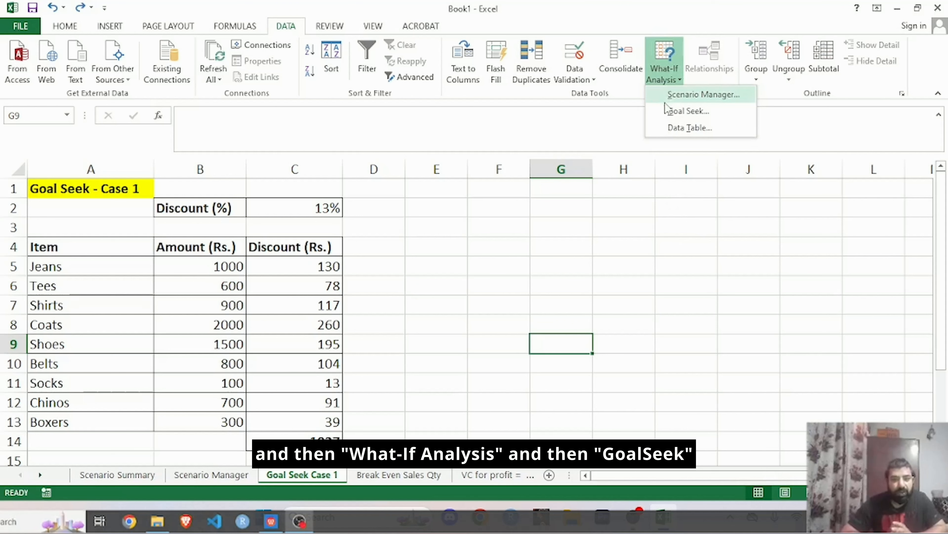
pyautogui.click(669, 111)
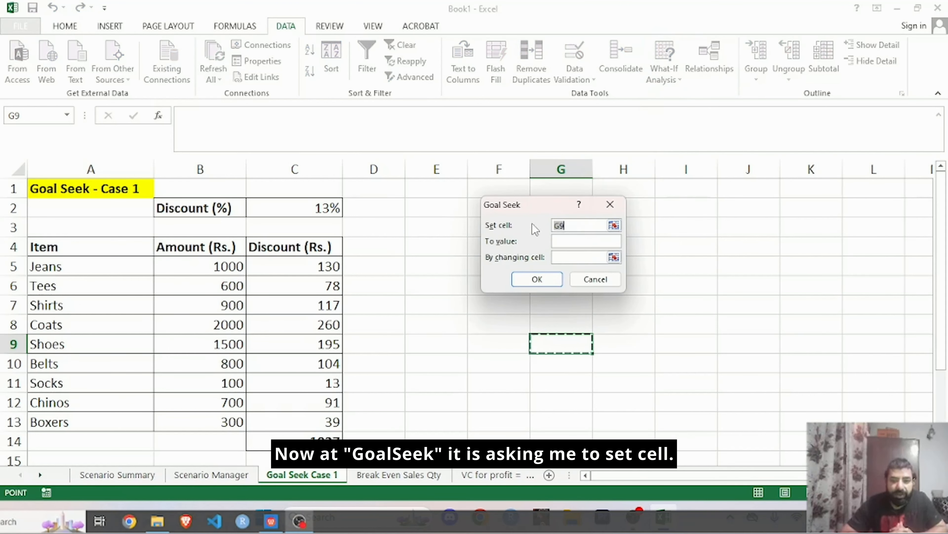
pyautogui.click(317, 432)
pyautogui.click(561, 245)
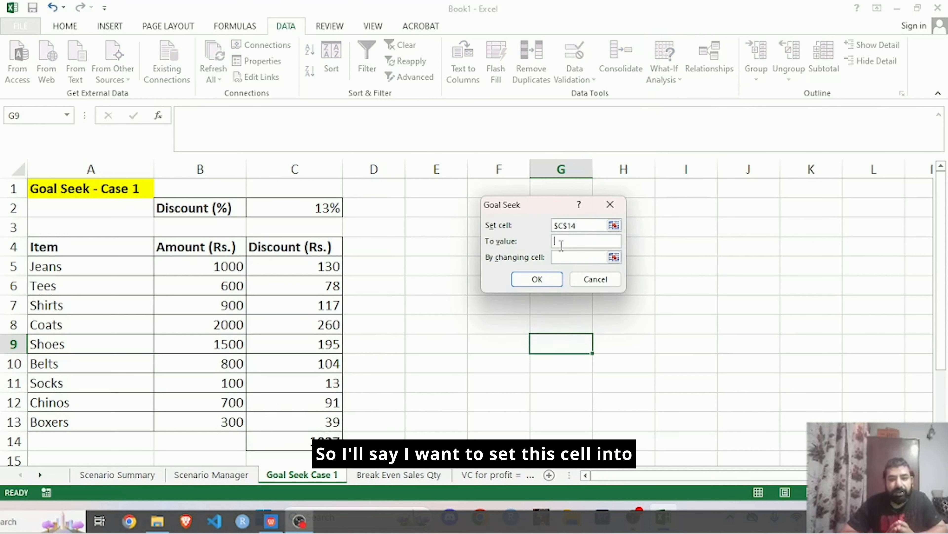
pyautogui.write('1000')
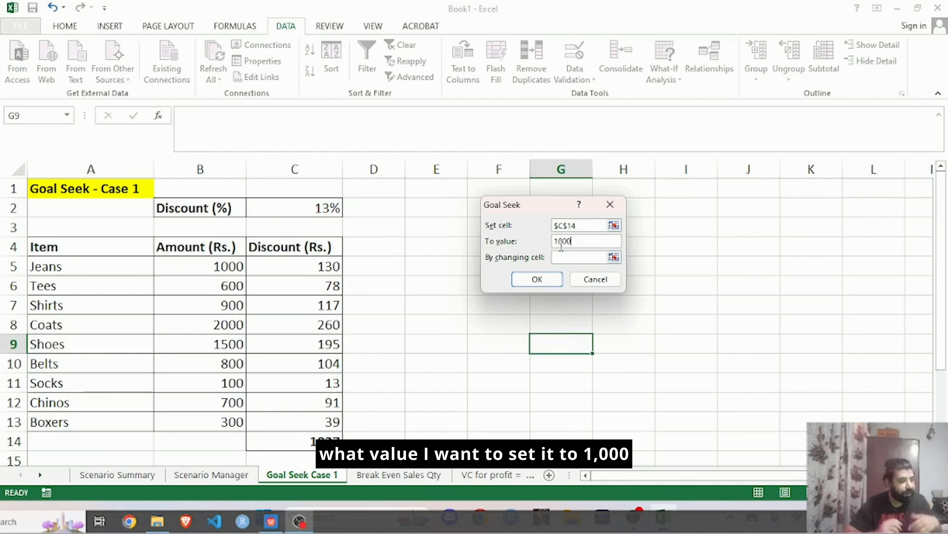
pyautogui.click(569, 257)
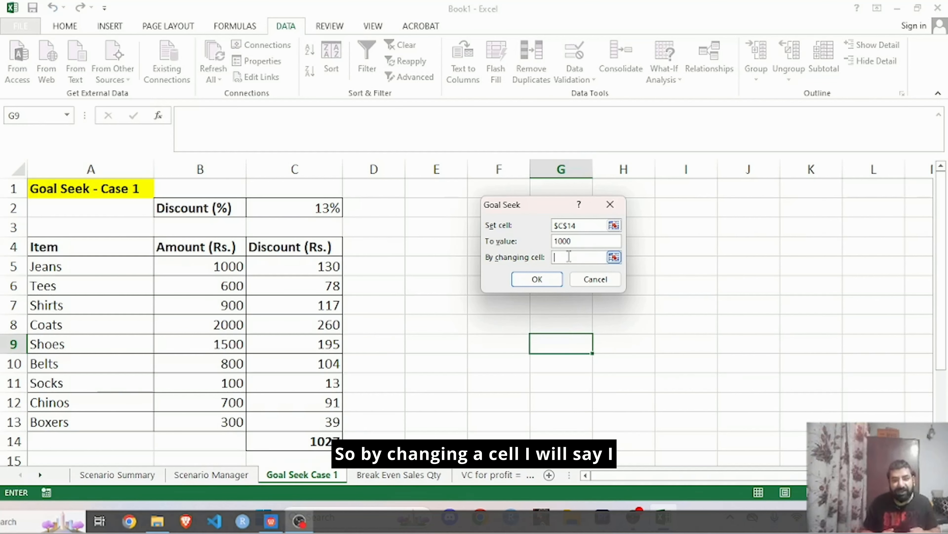
pyautogui.click(334, 208)
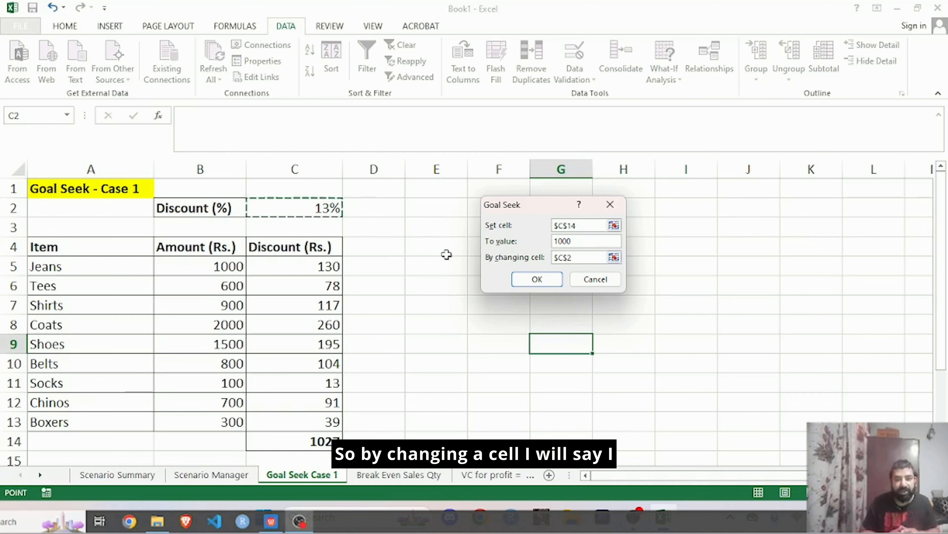
pyautogui.click(530, 281)
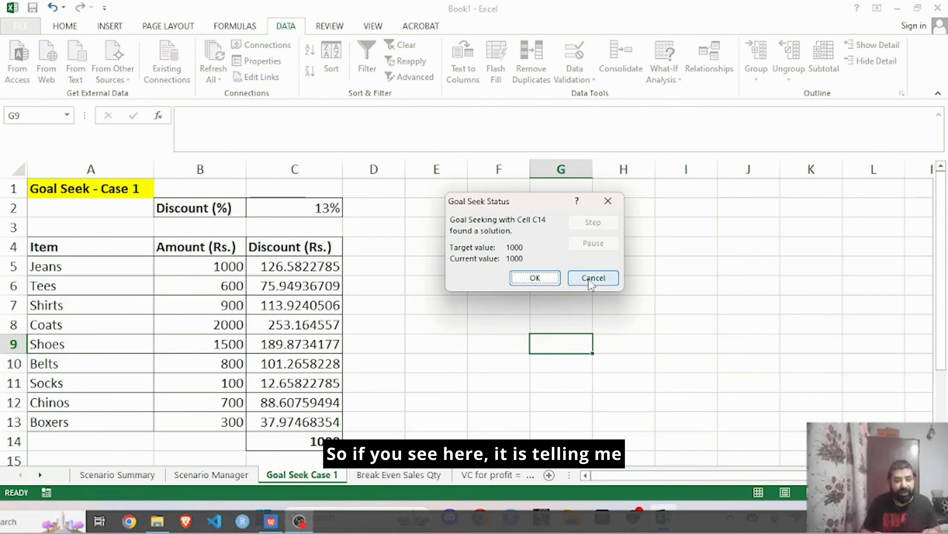
pyautogui.click(535, 278)
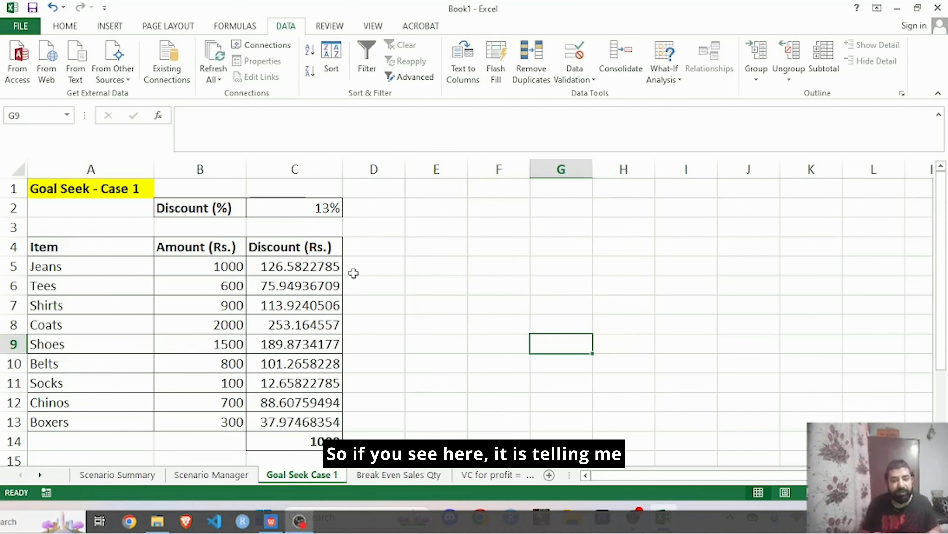
# Examine the Jeans discount formula, the total discount formula in C14 and the exact discount percentage in C2
pyautogui.moveTo(294, 265)
pyautogui.mouseDown()
pyautogui.moveTo(307, 424)
pyautogui.moveTo(302, 267)
pyautogui.mouseUp()
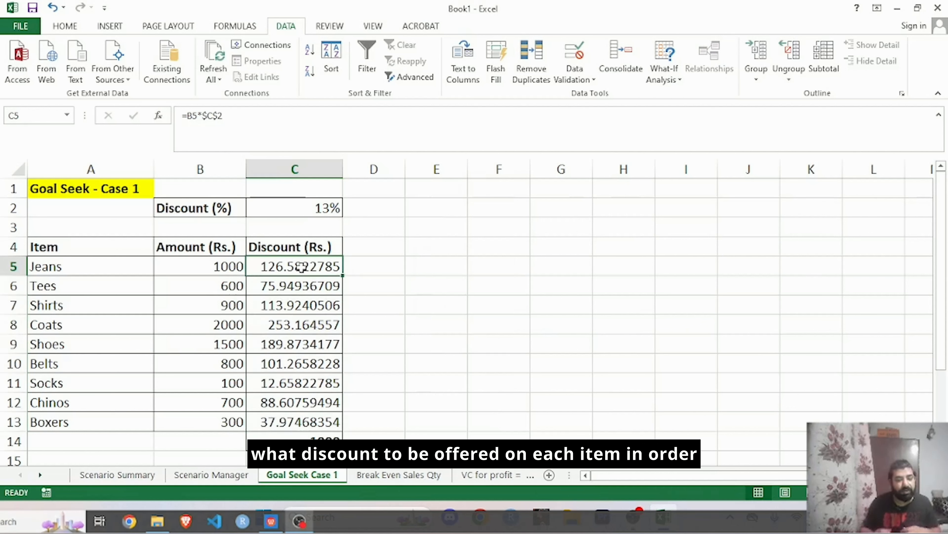
pyautogui.click(370, 386)
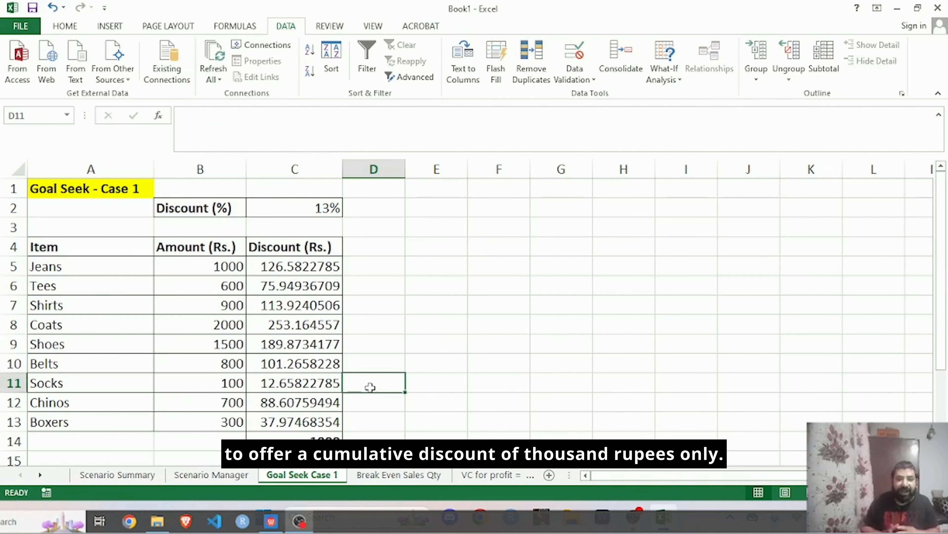
pyautogui.click(309, 437)
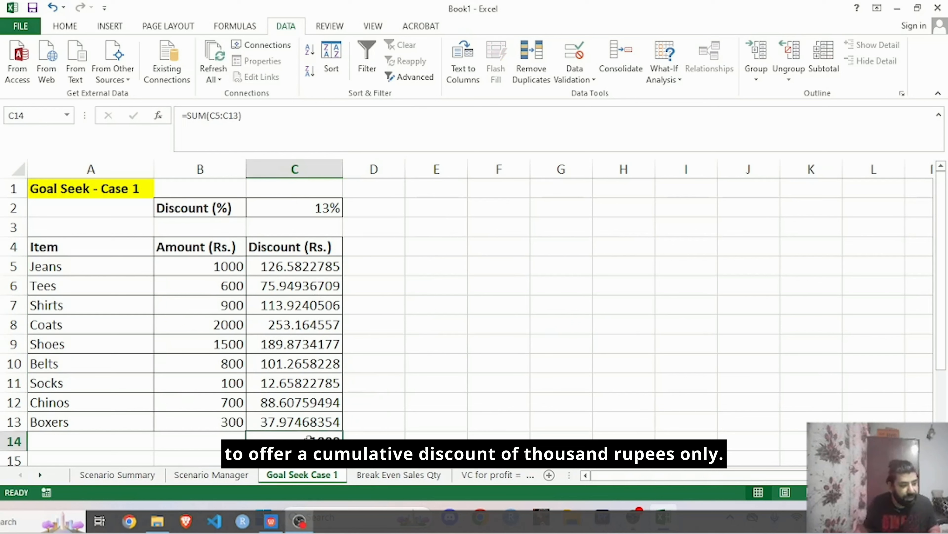
pyautogui.click(294, 209)
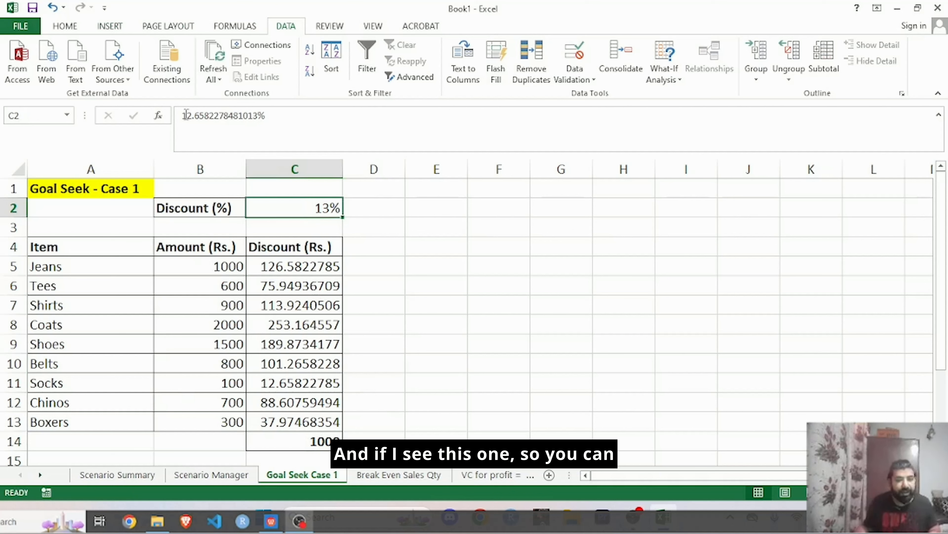
pyautogui.moveTo(185, 115); pyautogui.dragTo(271, 120)
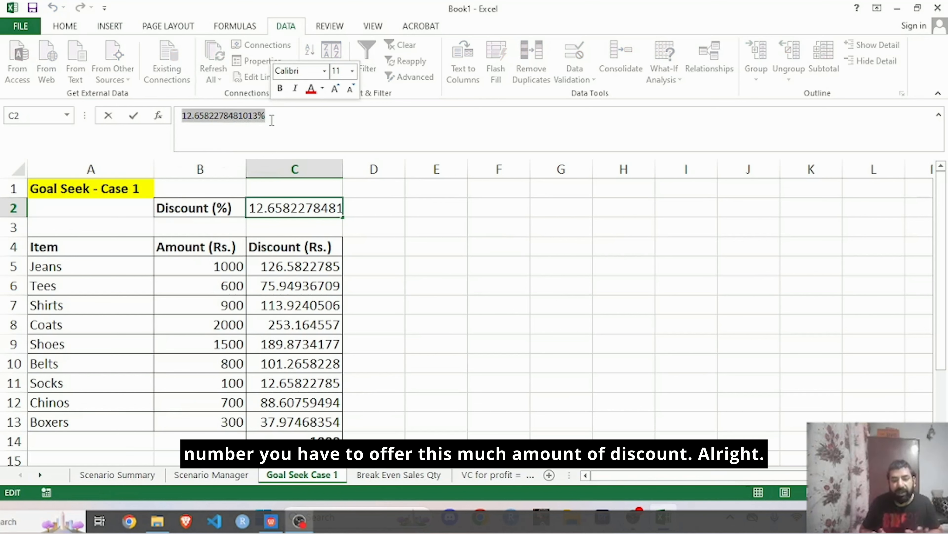
pyautogui.click(375, 205)
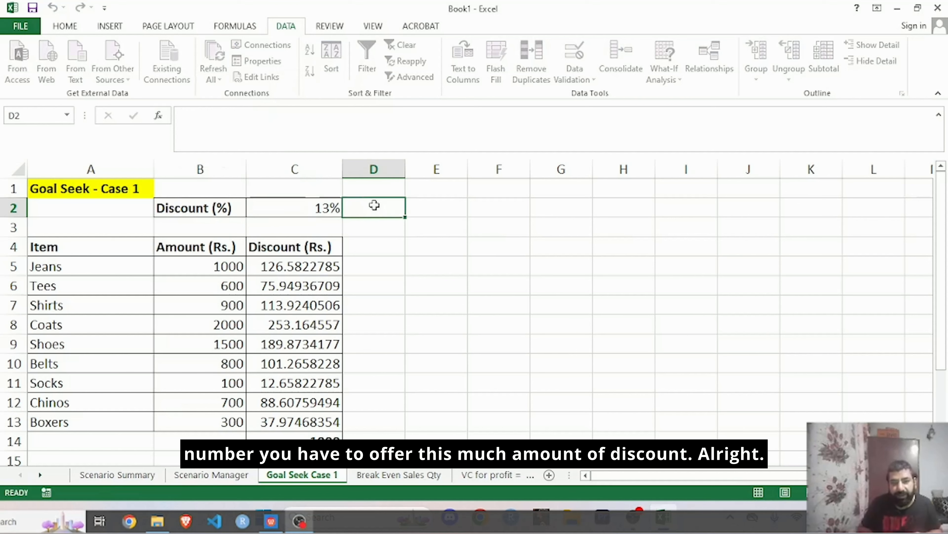
pyautogui.hotkey('ctrl', 'z')
pyautogui.click(420, 323)
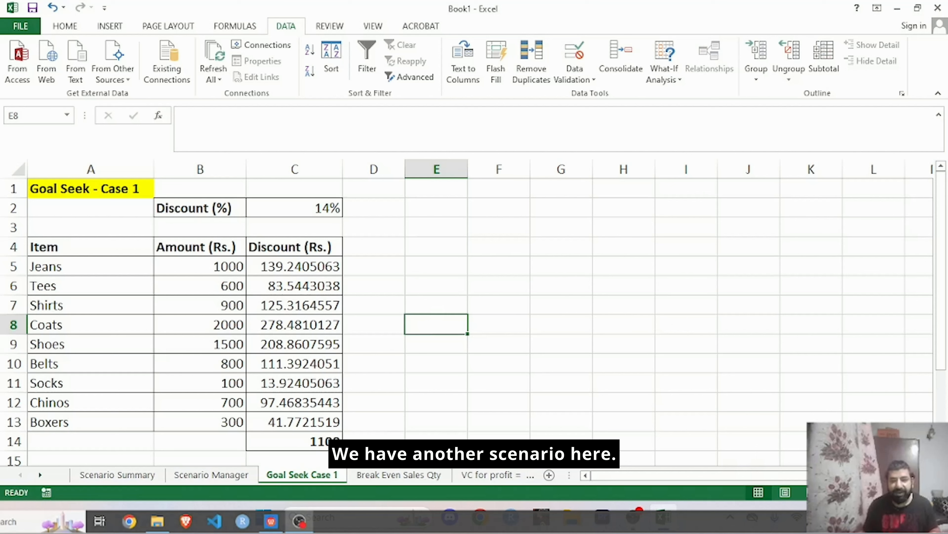
# On the Break Even Sales Qty sheet, use Goal Seek to bring the profit in B10 to 0 by changing the quantity in B4
pyautogui.click(396, 479)
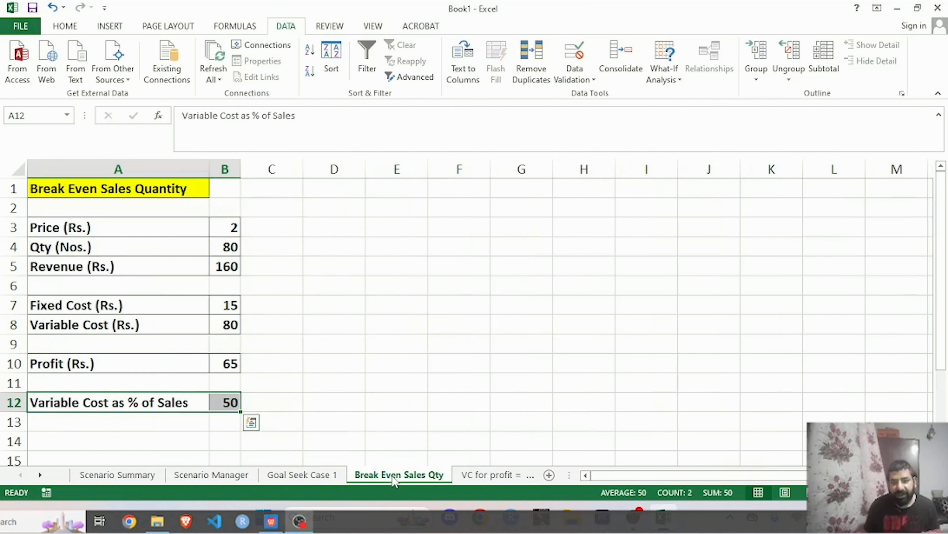
pyautogui.click(366, 369)
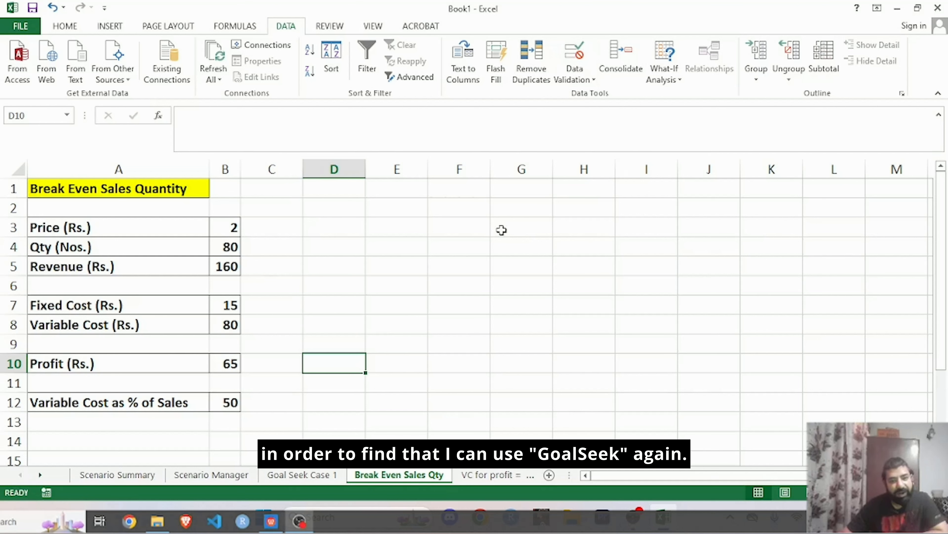
pyautogui.click(668, 71)
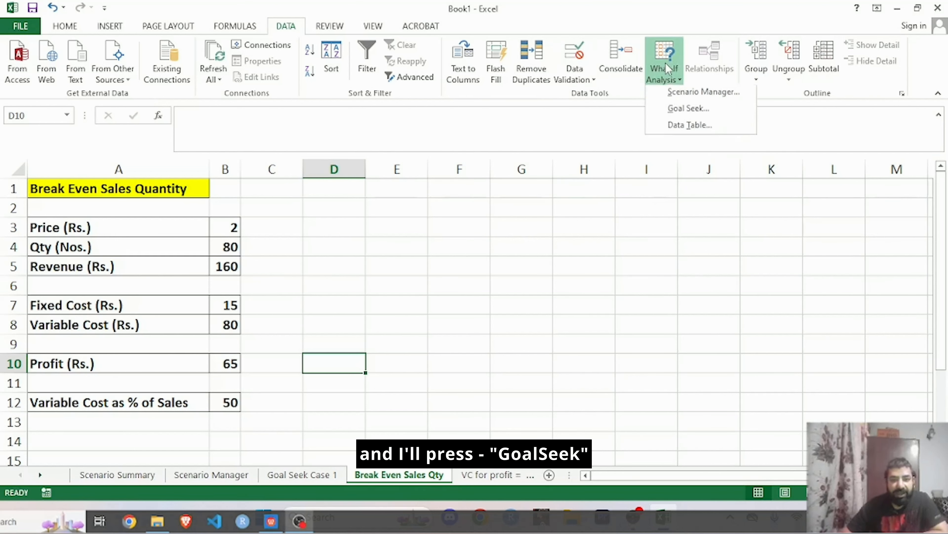
pyautogui.click(678, 114)
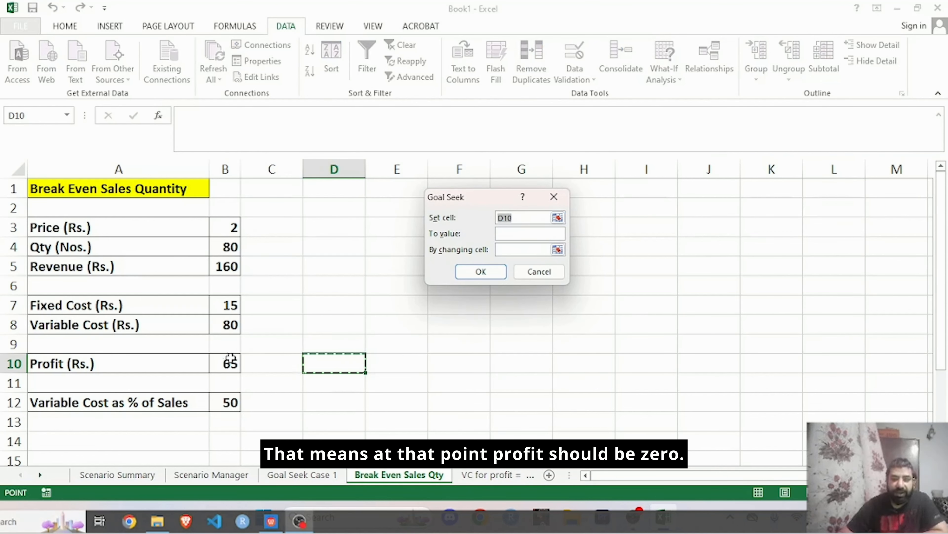
pyautogui.click(224, 362)
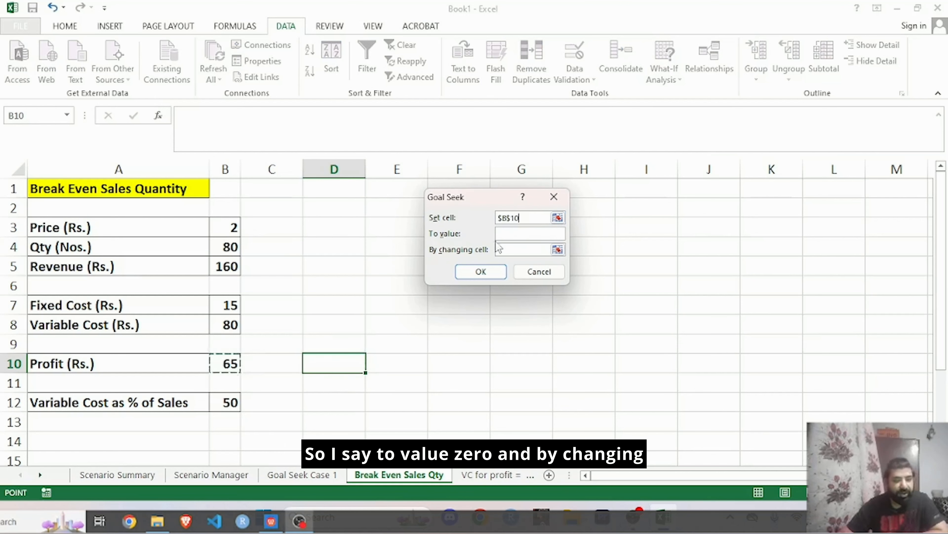
pyautogui.click(505, 234)
pyautogui.write('0')
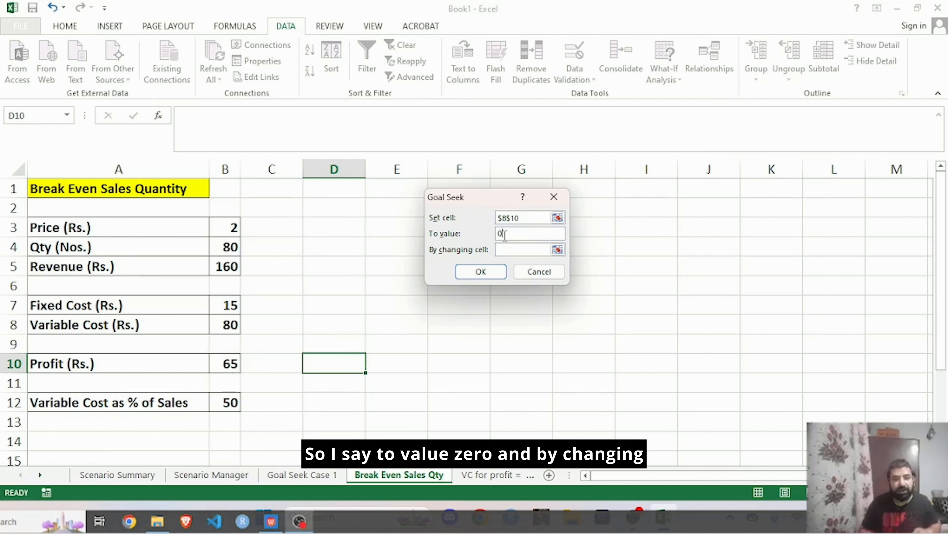
pyautogui.click(511, 247)
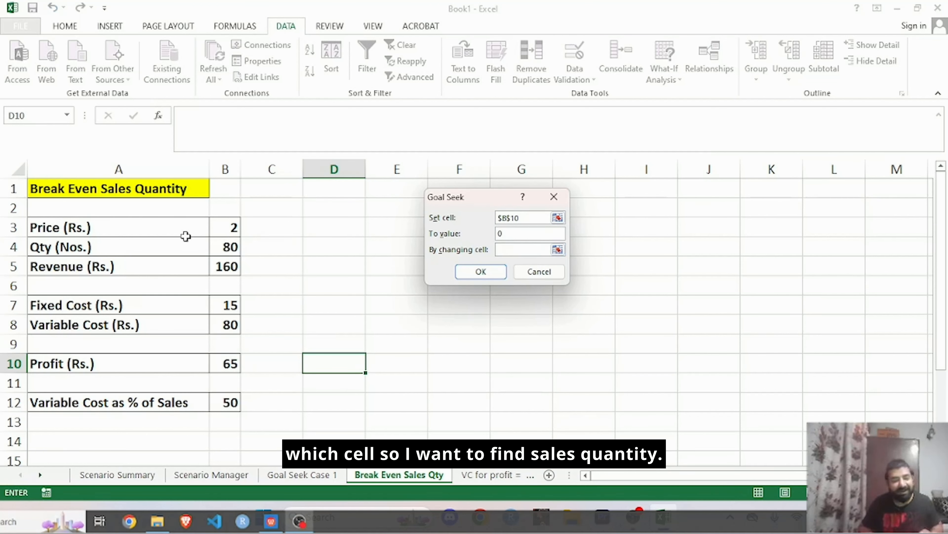
pyautogui.click(218, 247)
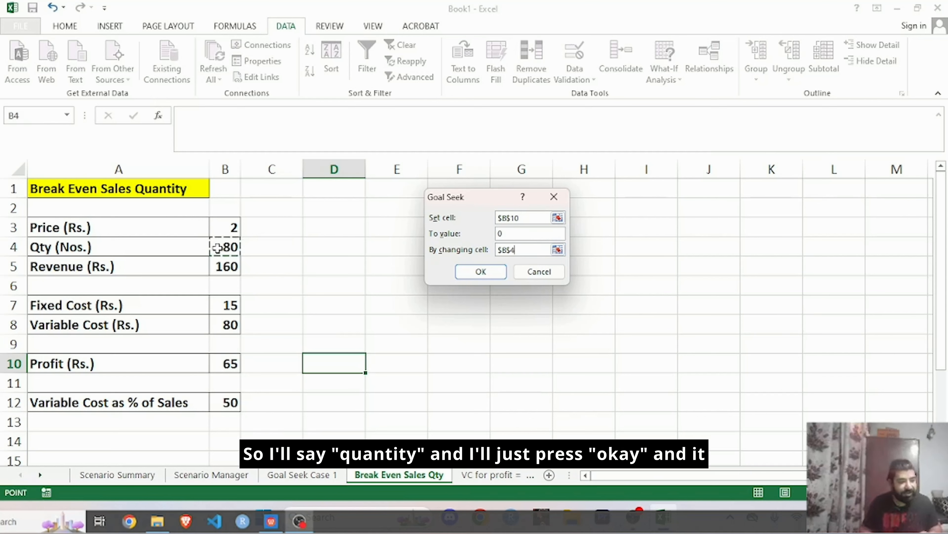
pyautogui.click(465, 275)
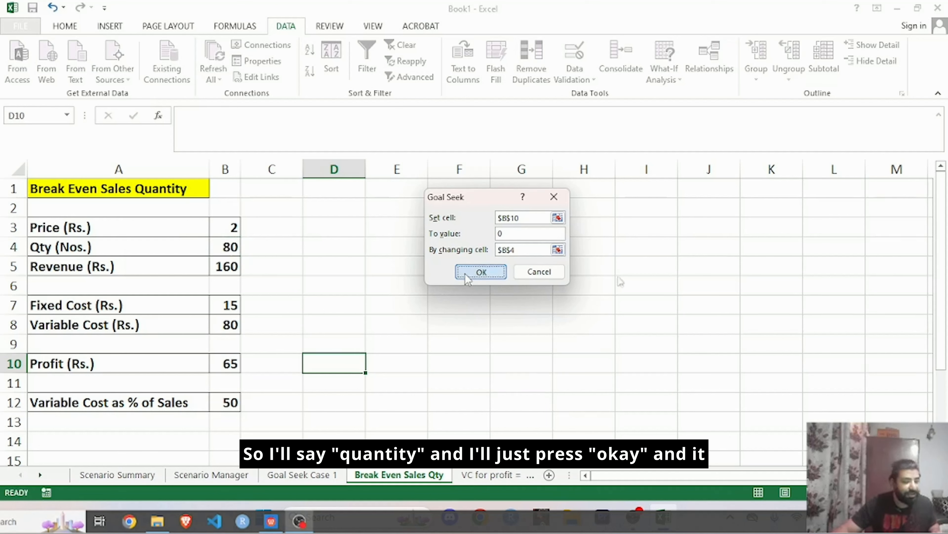
pyautogui.click(478, 277)
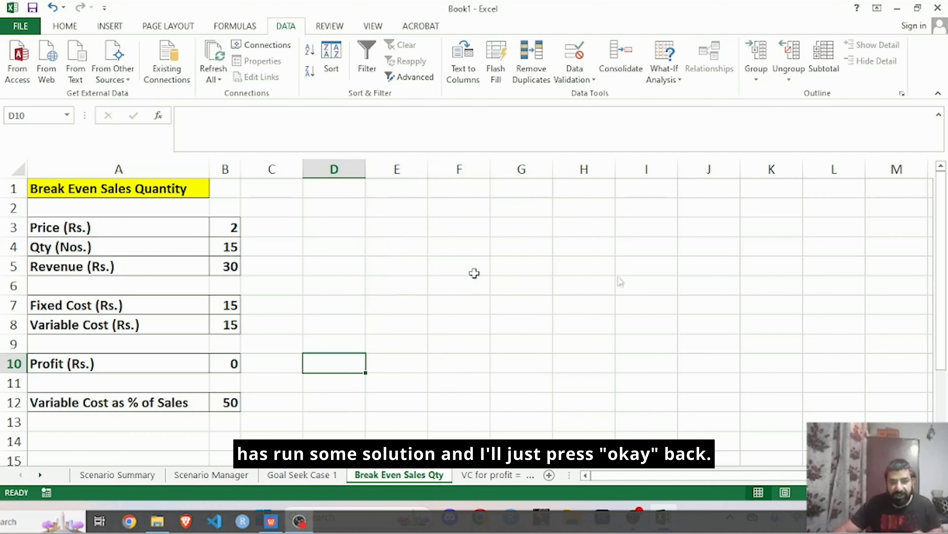
# Check the profit formula, the solved quantity, and the sum of fixed and variable costs on the break-even sheet
pyautogui.click(417, 299)
pyautogui.click(239, 361)
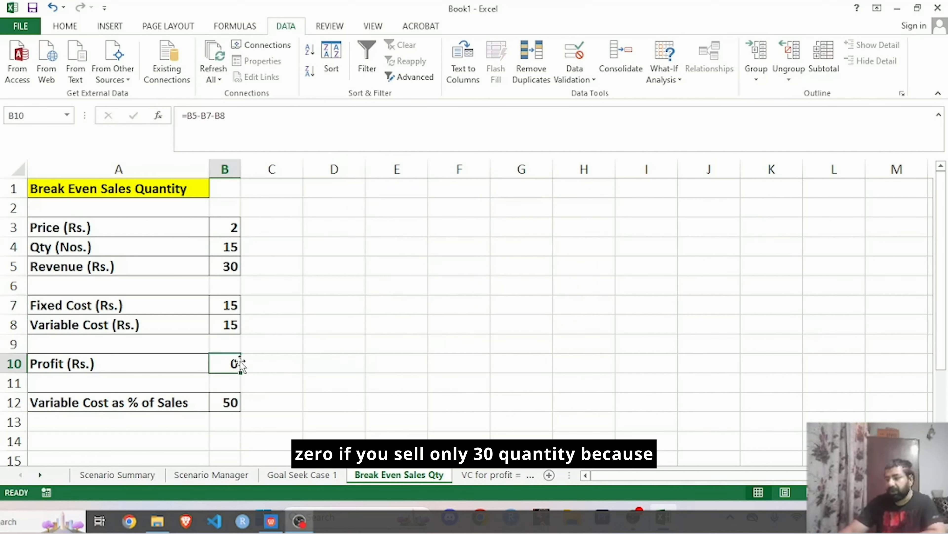
pyautogui.click(220, 248)
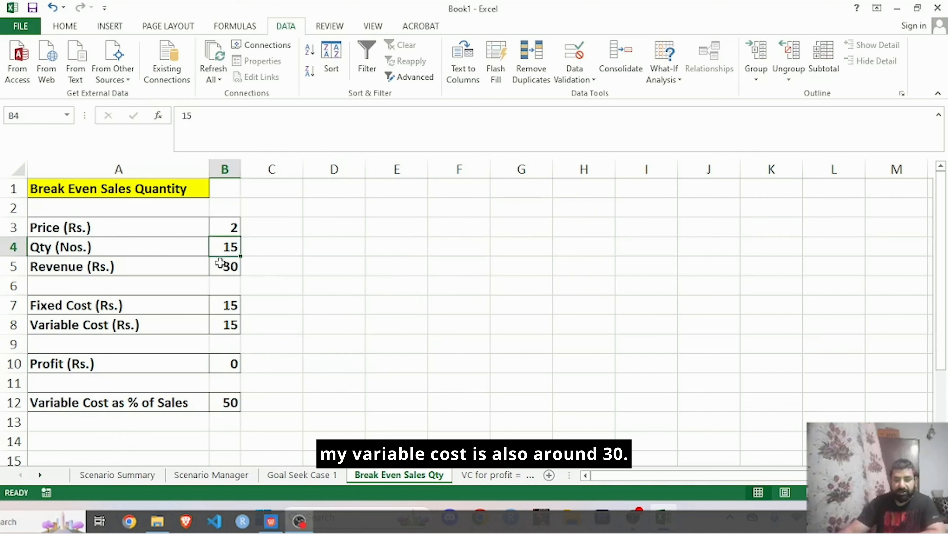
pyautogui.moveTo(220, 305); pyautogui.dragTo(222, 319)
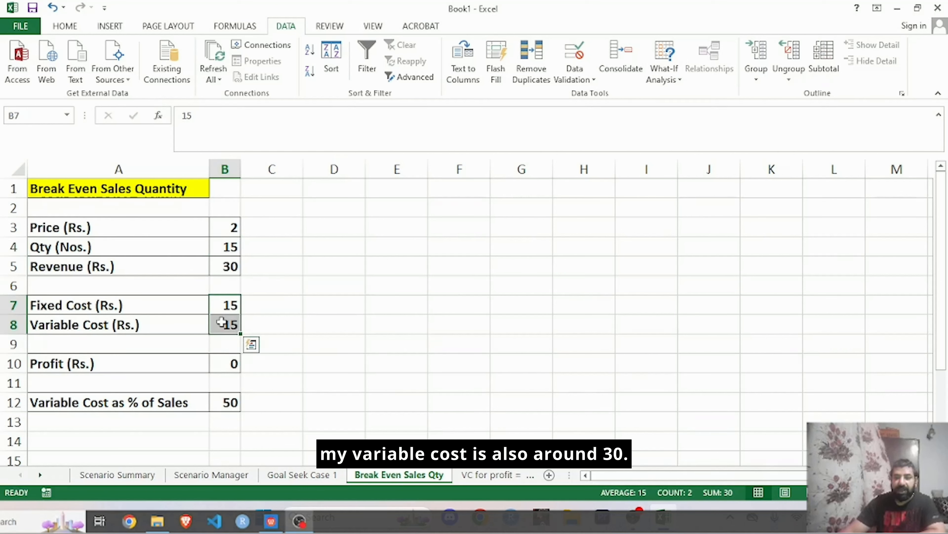
pyautogui.click(283, 316)
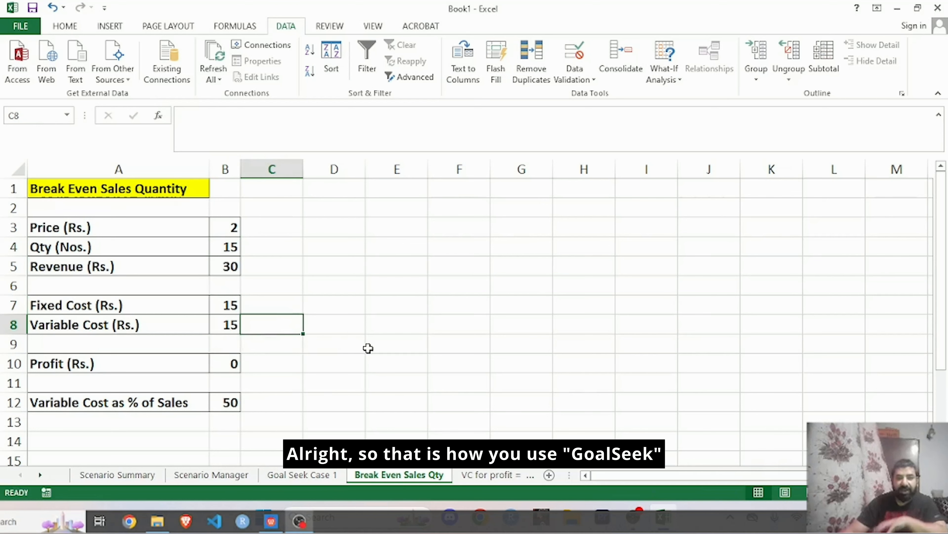
# Open the VC for profit = 0 sheet and examine the variable cost percentage label and the variable cost formula in B8
pyautogui.click(480, 476)
pyautogui.click(479, 319)
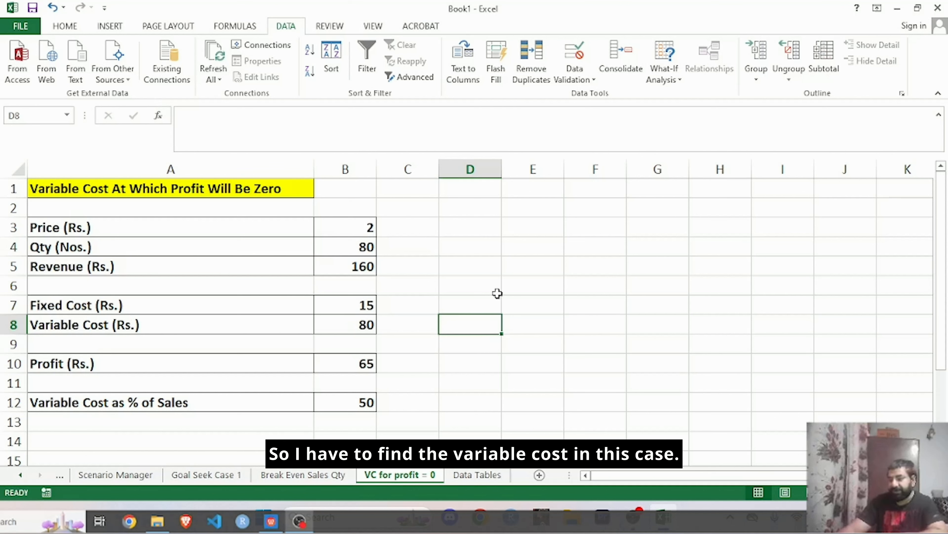
pyautogui.click(175, 403)
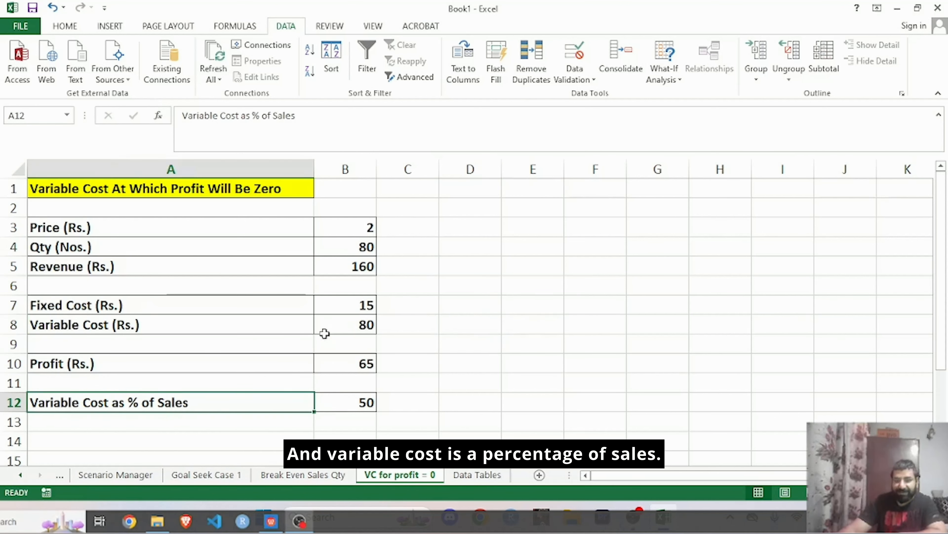
pyautogui.click(337, 325)
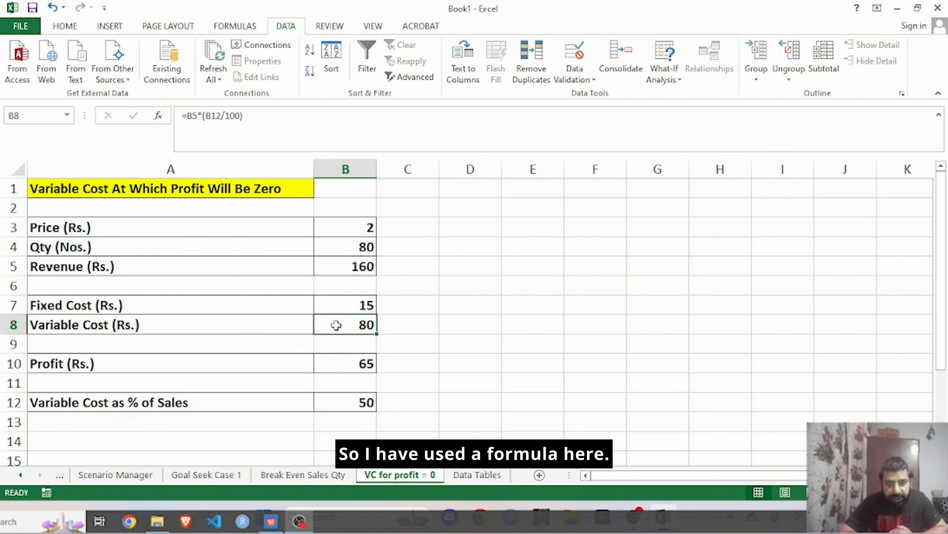
pyautogui.click(457, 330)
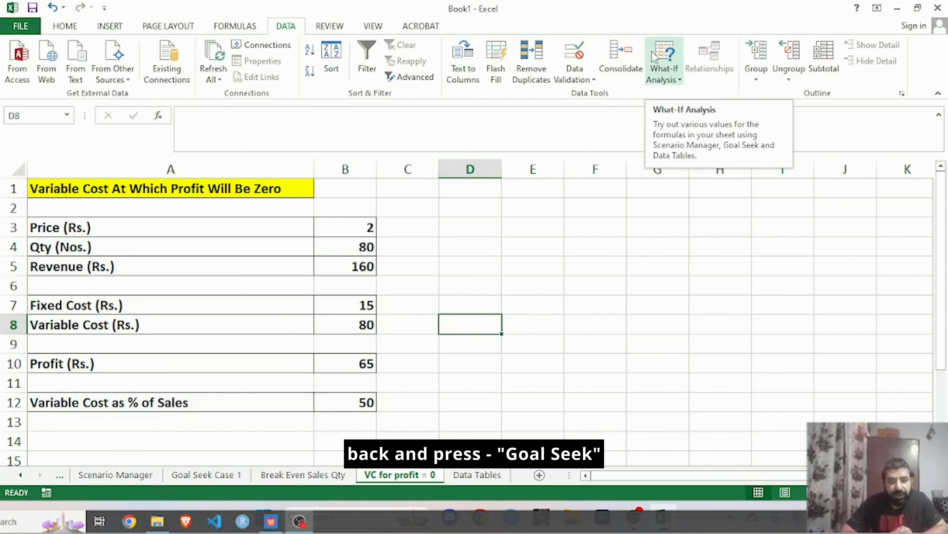
# Use Goal Seek to bring the profit in B10 to 0 by changing the variable cost percentage in B12, and undo the result
pyautogui.click(663, 74)
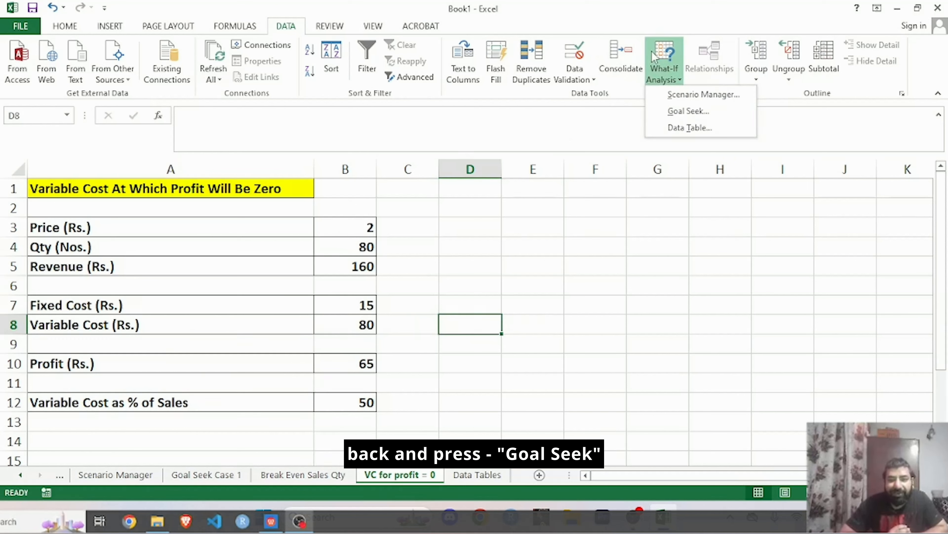
pyautogui.click(669, 111)
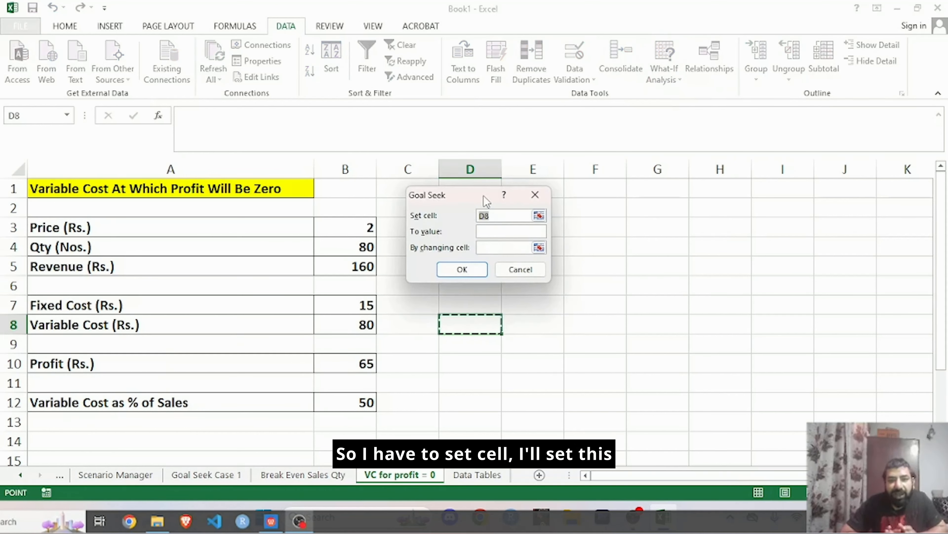
pyautogui.moveTo(484, 196); pyautogui.dragTo(563, 191)
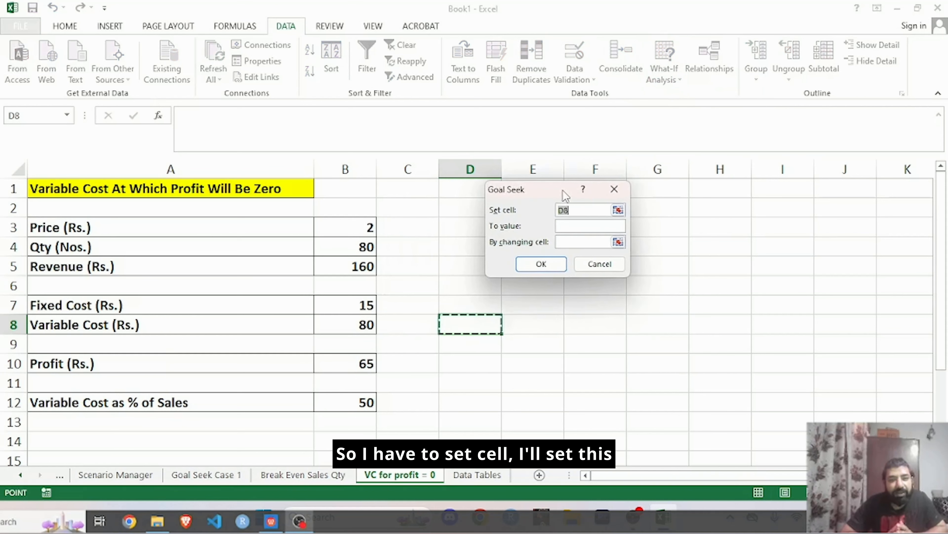
pyautogui.click(364, 361)
pyautogui.click(568, 226)
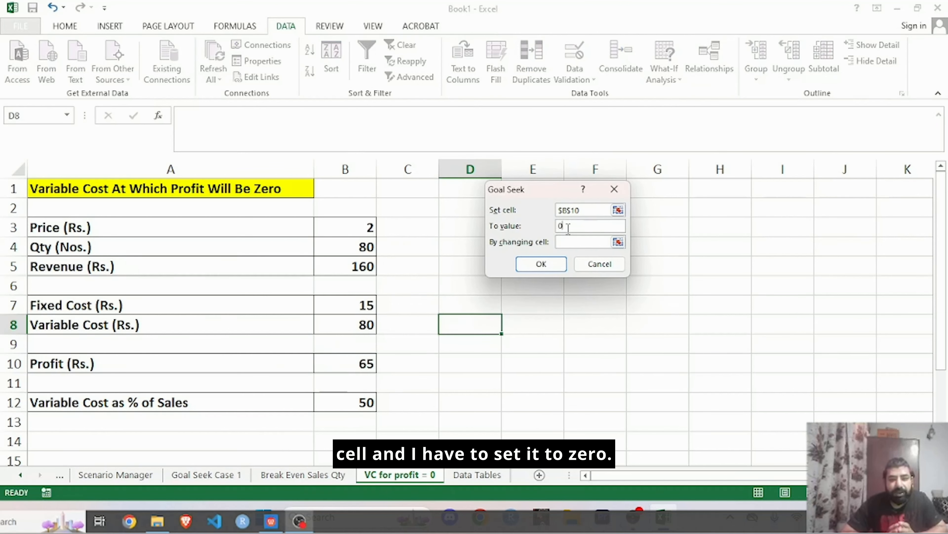
pyautogui.click(575, 244)
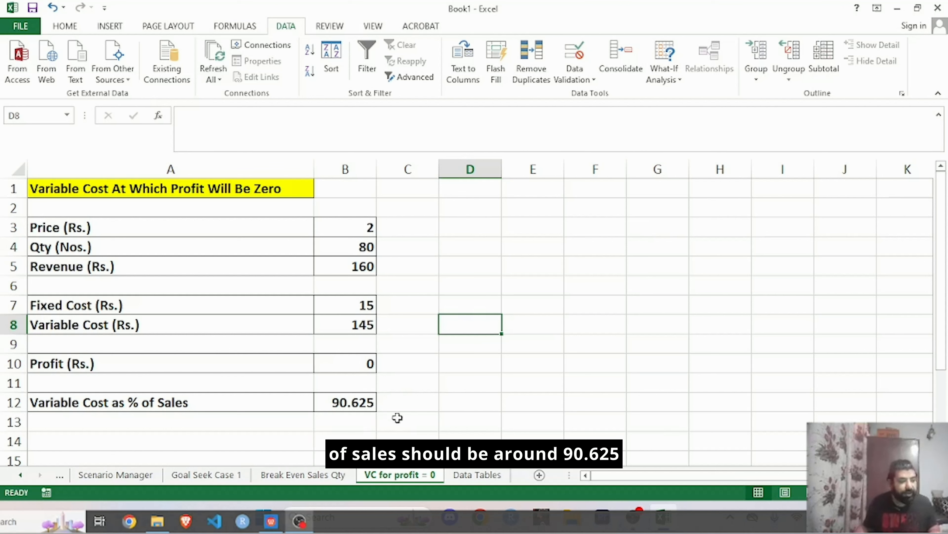
pyautogui.hotkey('ctrl', 'z')
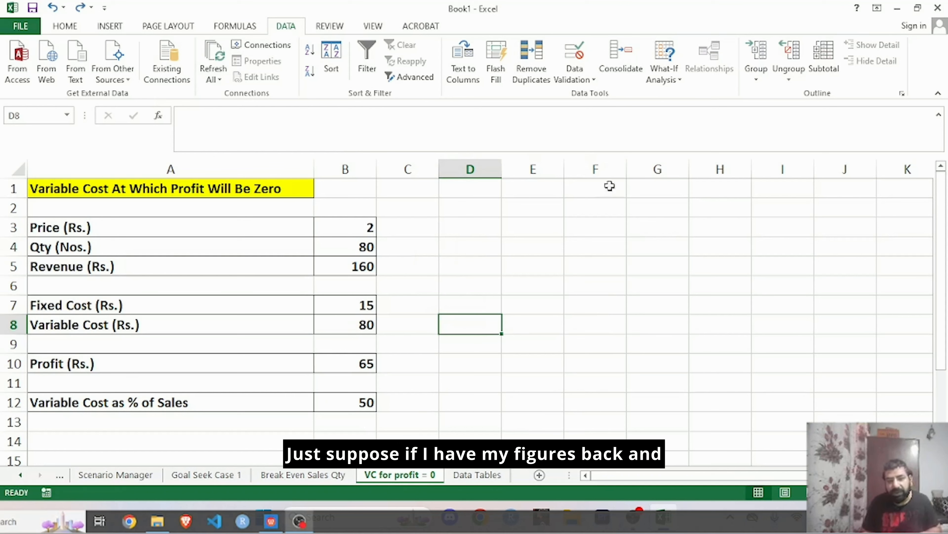
# Try to use Goal Seek to bring the profit in B10 to 0 by changing the variable cost formula cell B8
pyautogui.click(659, 80)
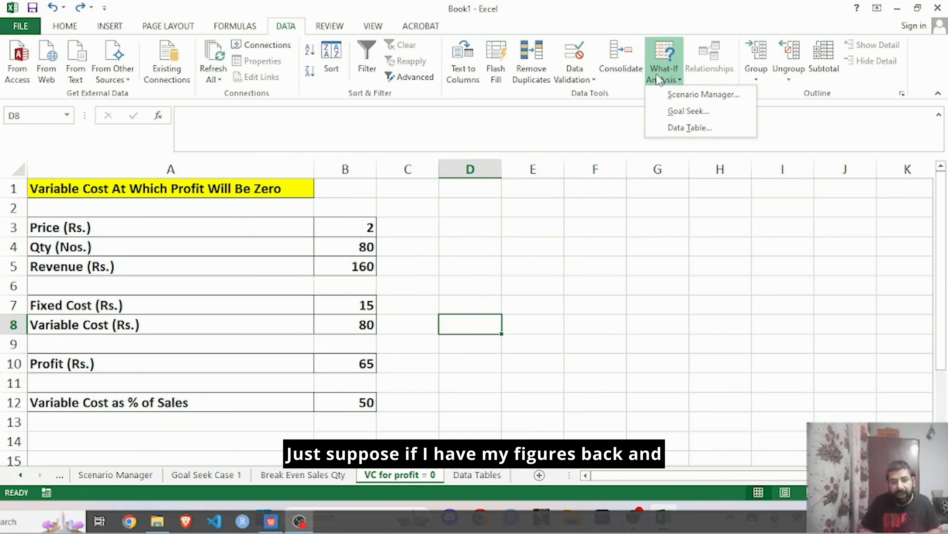
pyautogui.click(661, 112)
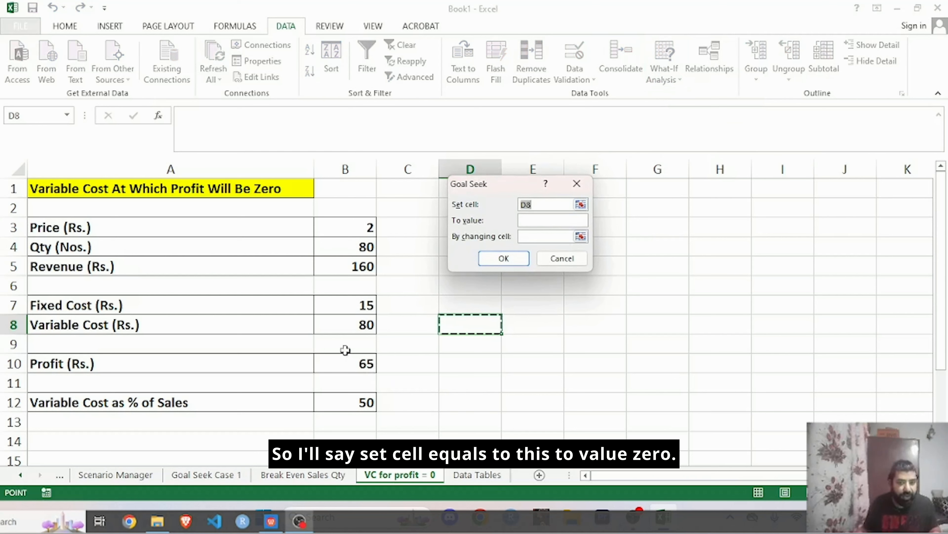
pyautogui.click(340, 361)
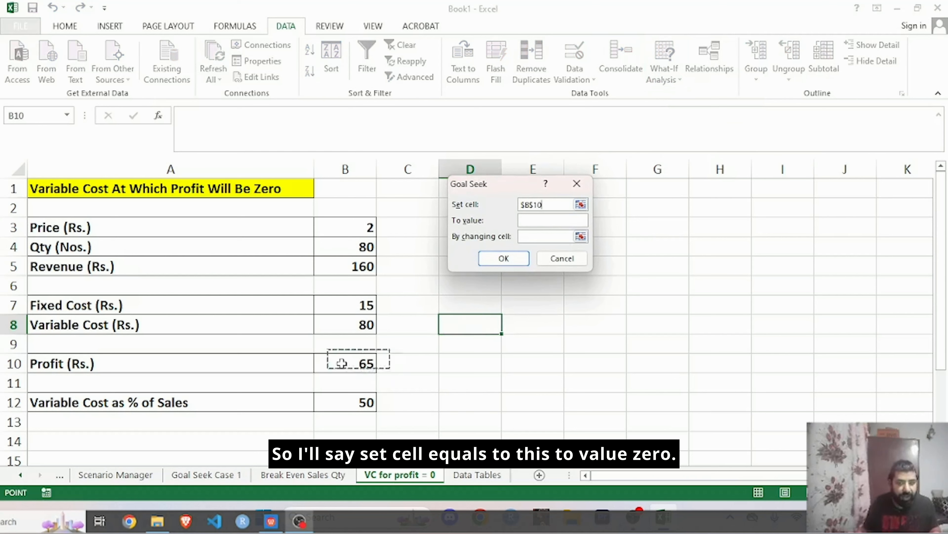
pyautogui.click(529, 221)
pyautogui.write('0')
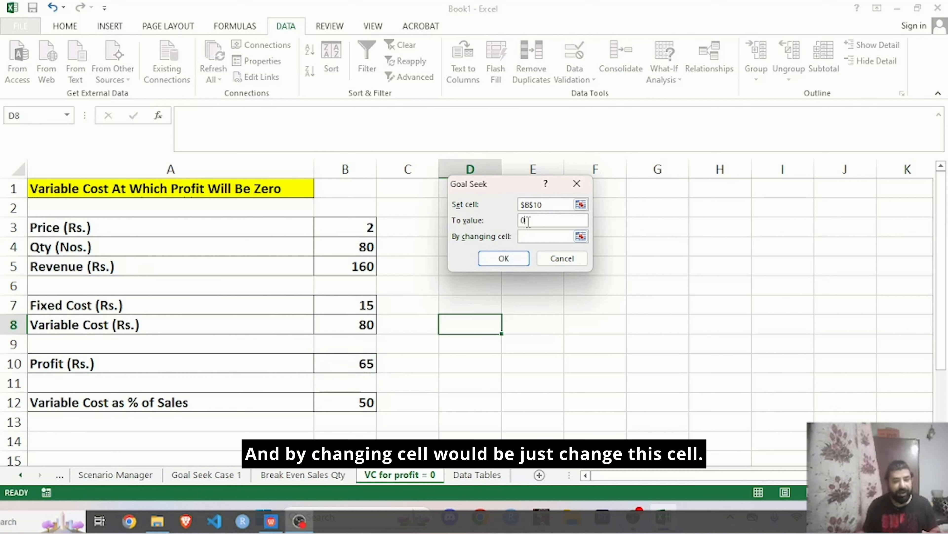
pyautogui.click(528, 234)
pyautogui.click(527, 235)
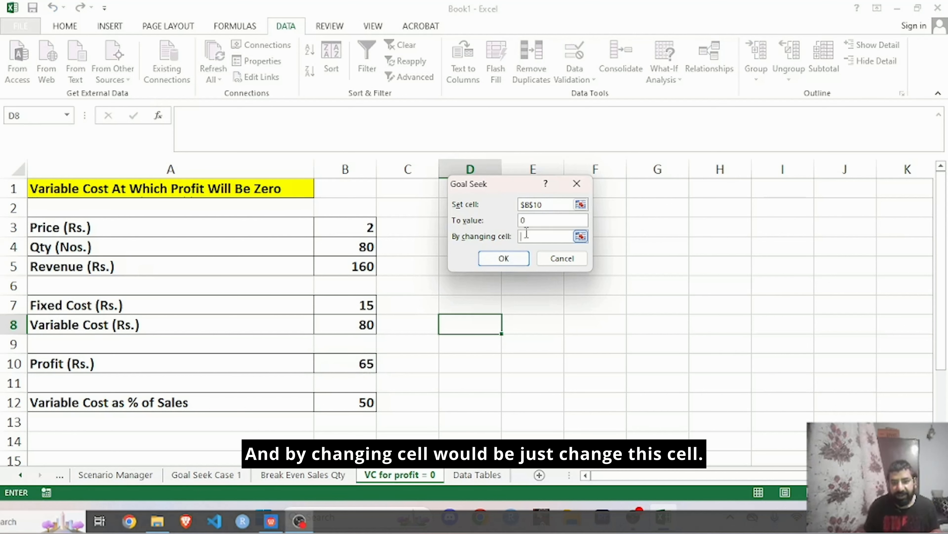
pyautogui.click(345, 324)
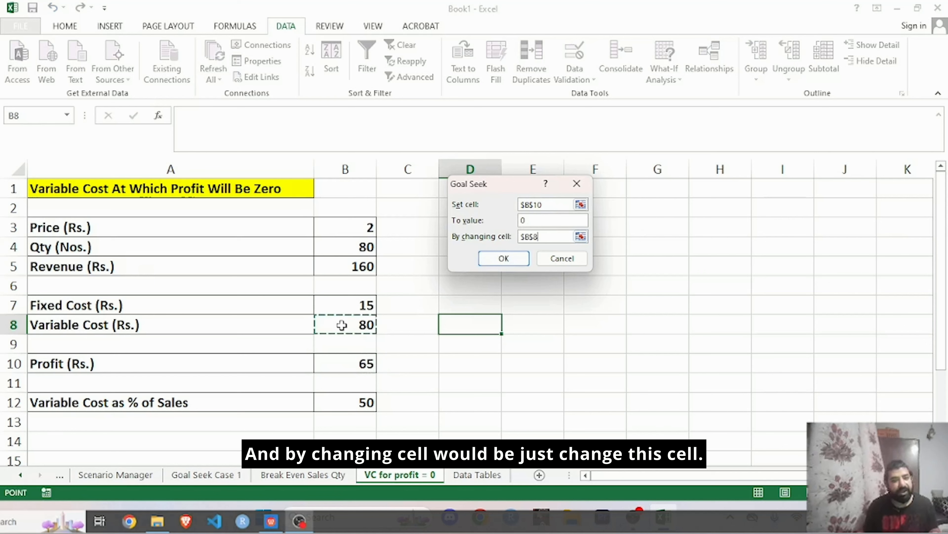
pyautogui.click(506, 259)
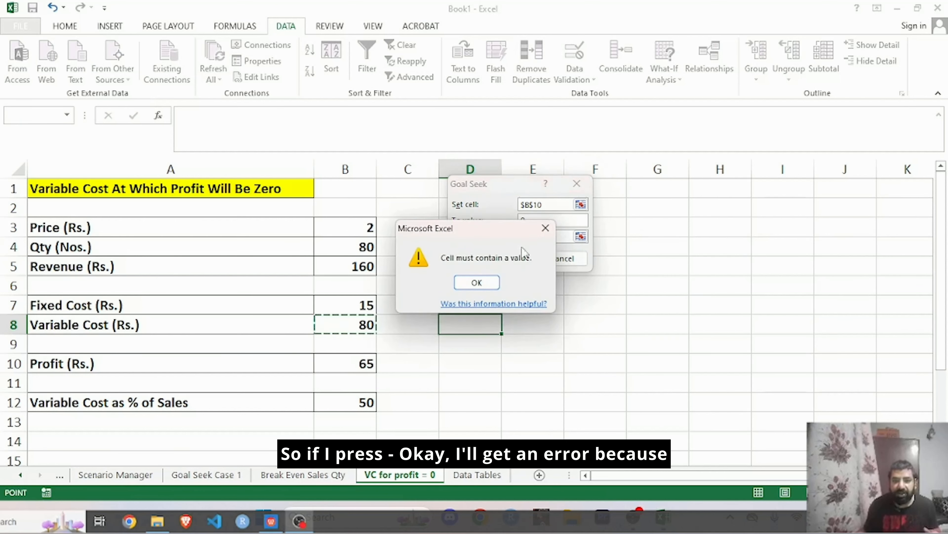
pyautogui.click(473, 285)
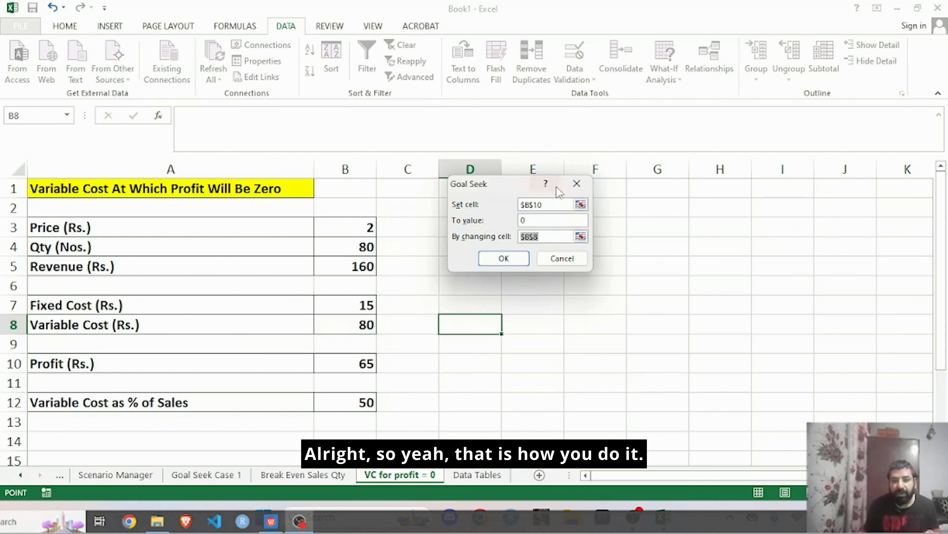
pyautogui.click(573, 186)
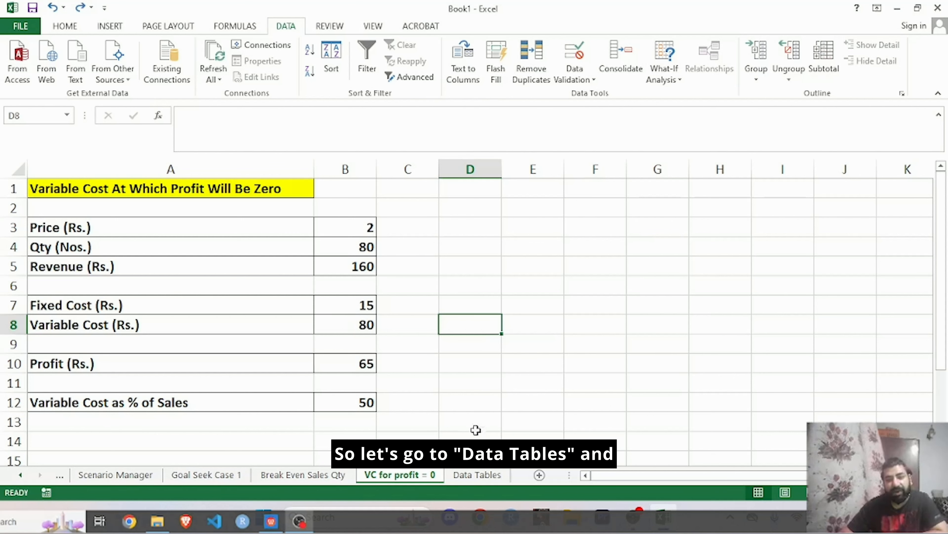
# On the Data Tables sheet, enter the starting price 7 in E3 and the formula =E3+1 in F3
pyautogui.click(476, 475)
pyautogui.click(334, 310)
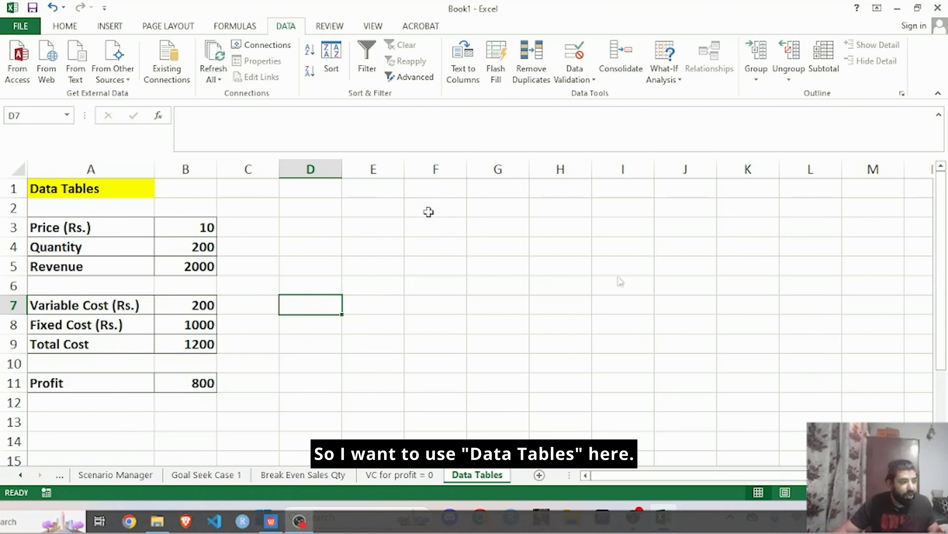
pyautogui.click(386, 225)
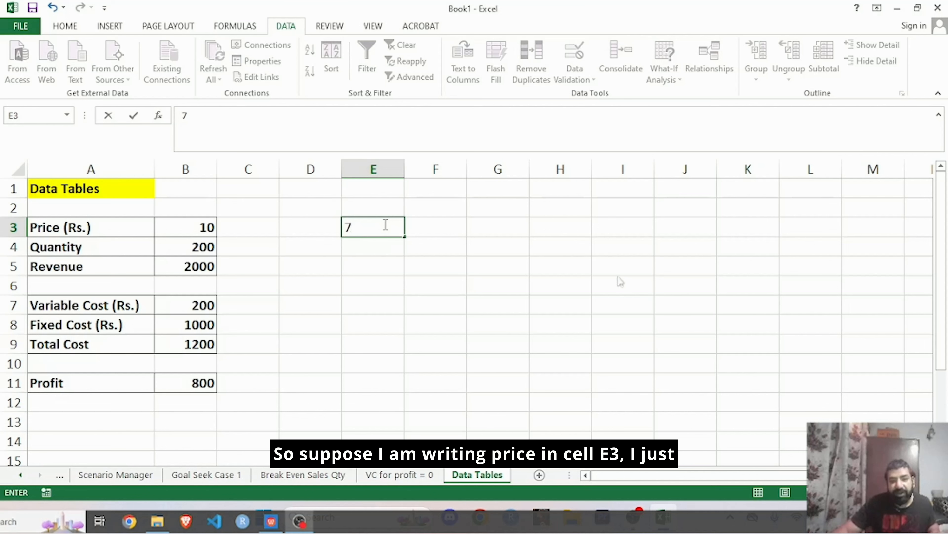
pyautogui.press('Return')
pyautogui.click(441, 225)
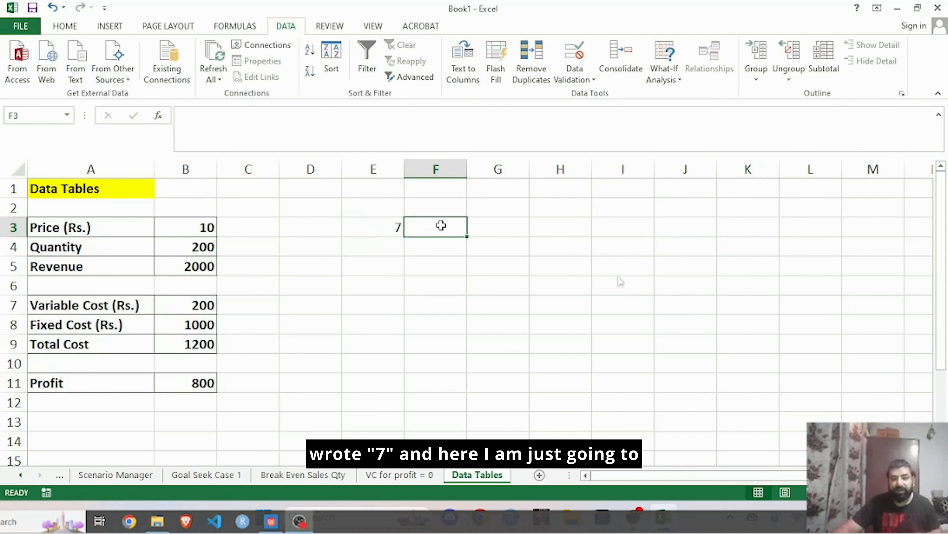
pyautogui.write('=')
pyautogui.click(375, 225)
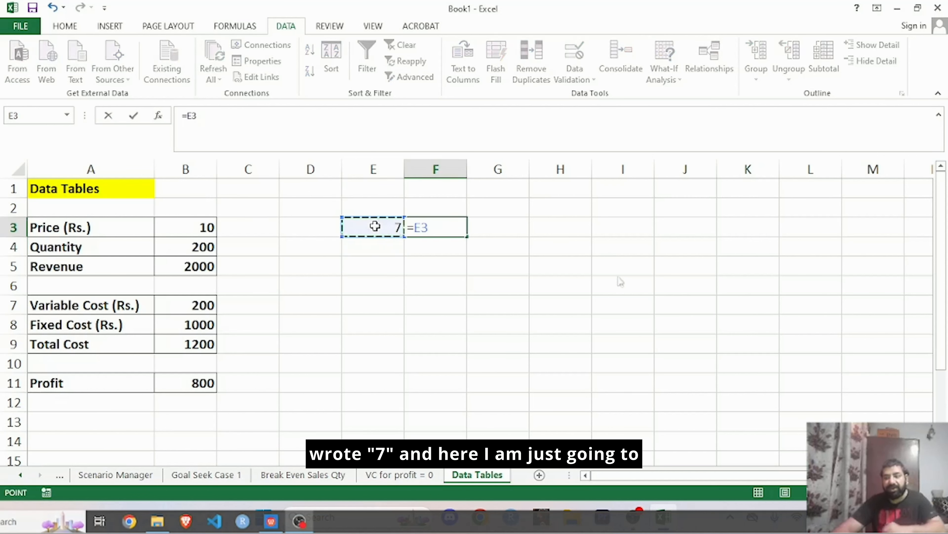
pyautogui.write('+1')
pyautogui.press('Return')
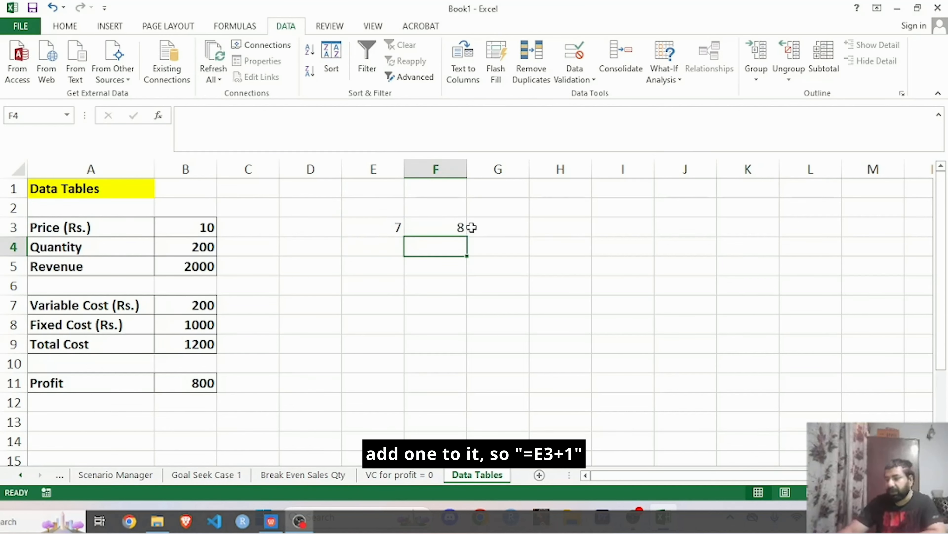
# Fill the price formula from F3 across the row to P3
pyautogui.moveTo(392, 226); pyautogui.dragTo(798, 231)
pyautogui.click(424, 227)
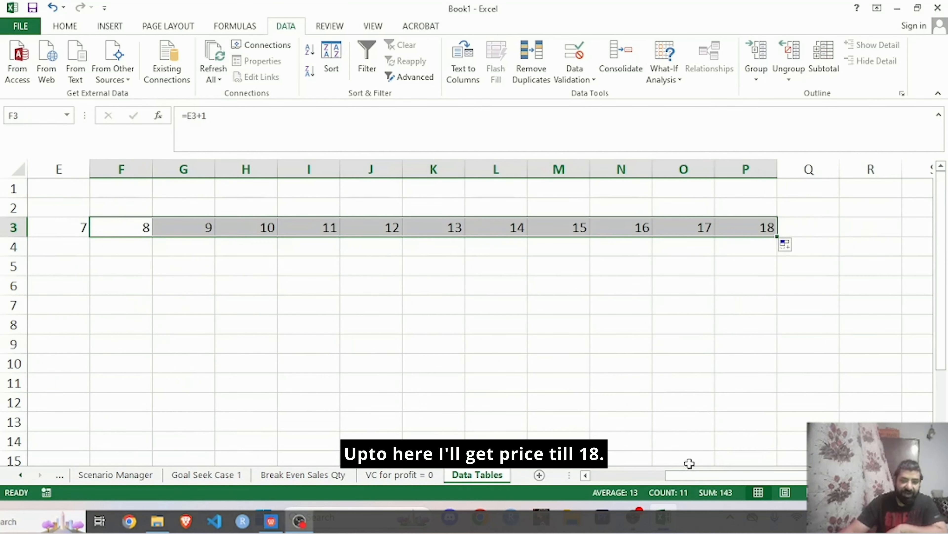
pyautogui.moveTo(692, 476); pyautogui.dragTo(612, 482)
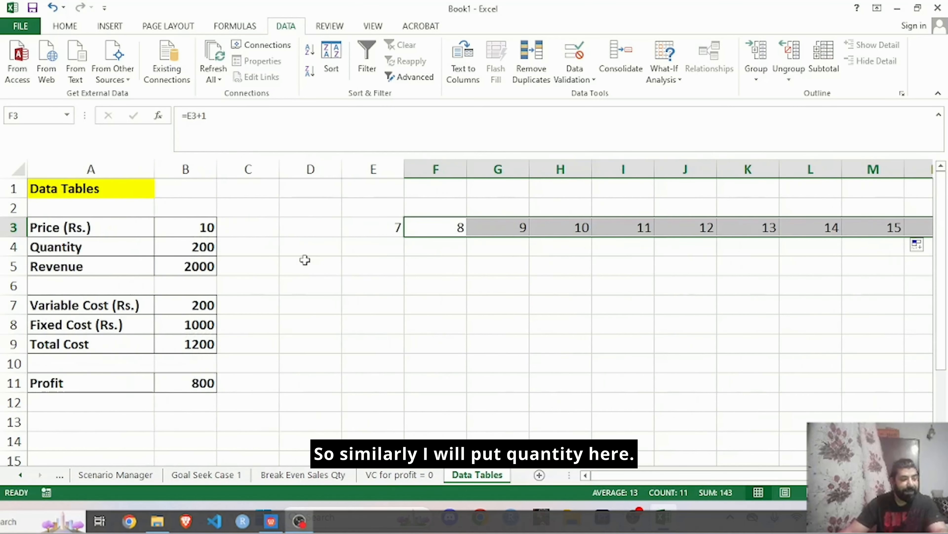
# Enter the starting quantity 150 in D4 and the formula =D4+10 in D5
pyautogui.click(321, 247)
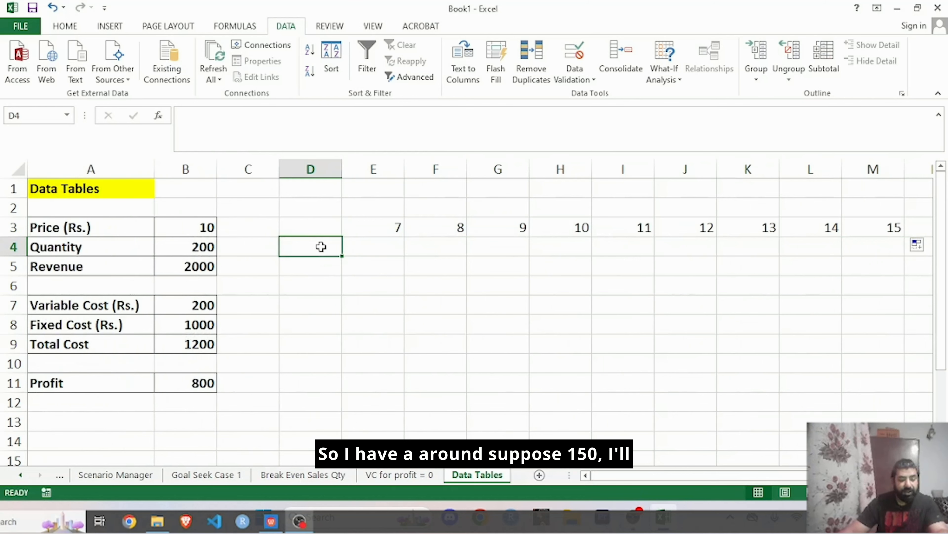
pyautogui.write('150')
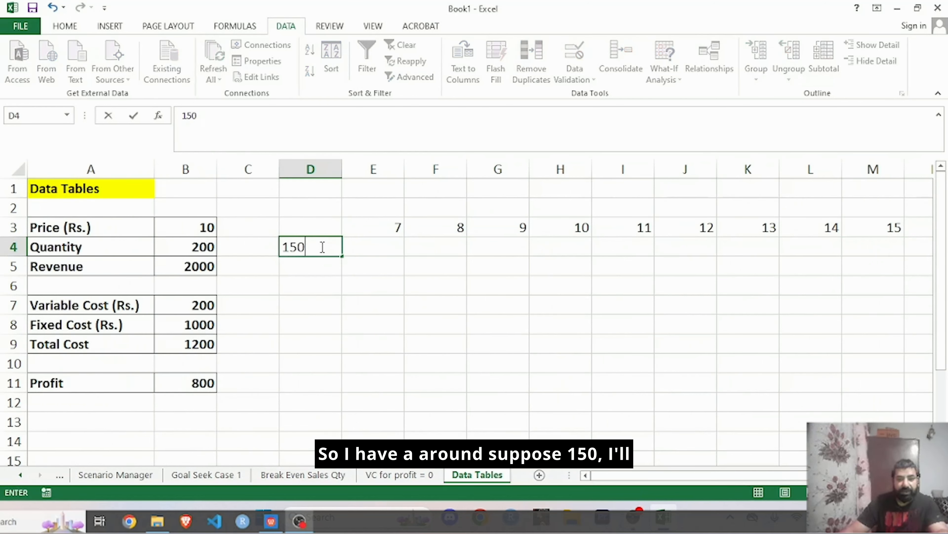
pyautogui.click(328, 258)
pyautogui.write('=')
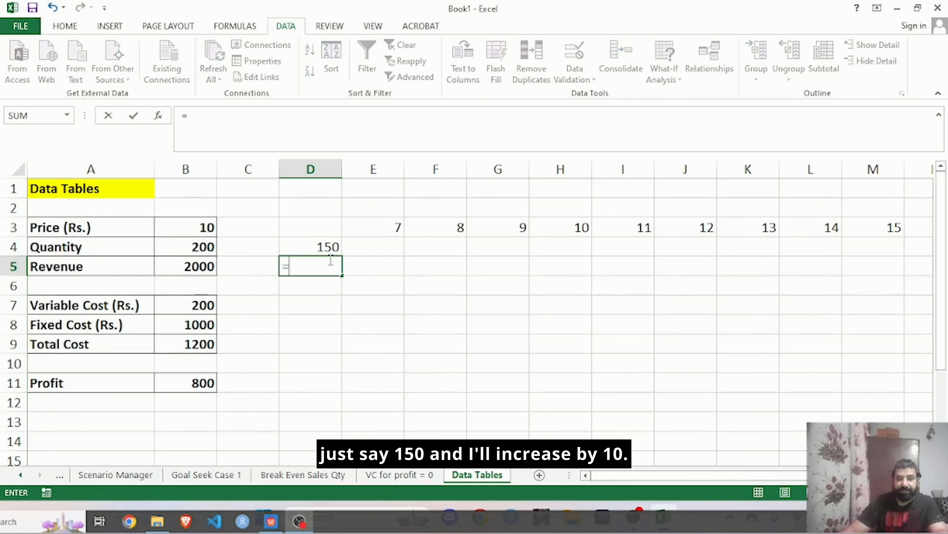
pyautogui.click(324, 245)
pyautogui.write('+10')
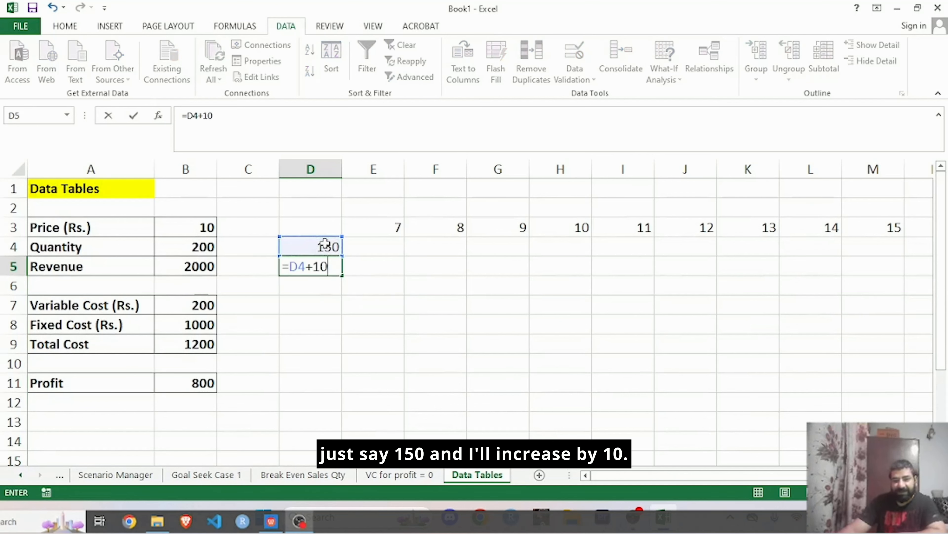
pyautogui.press('Return')
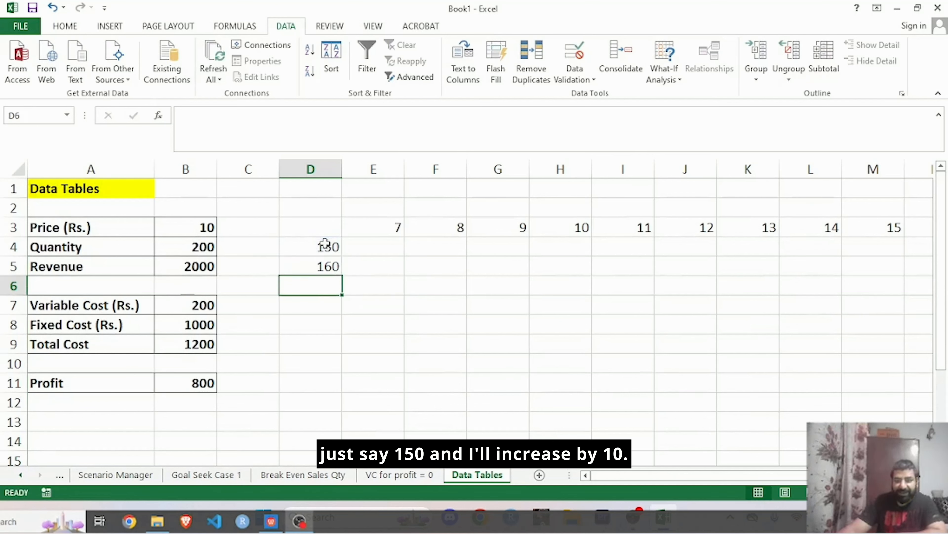
# Fill the quantity formula from D5 down the column to D22
pyautogui.click(332, 267)
pyautogui.moveTo(343, 277); pyautogui.dragTo(327, 422)
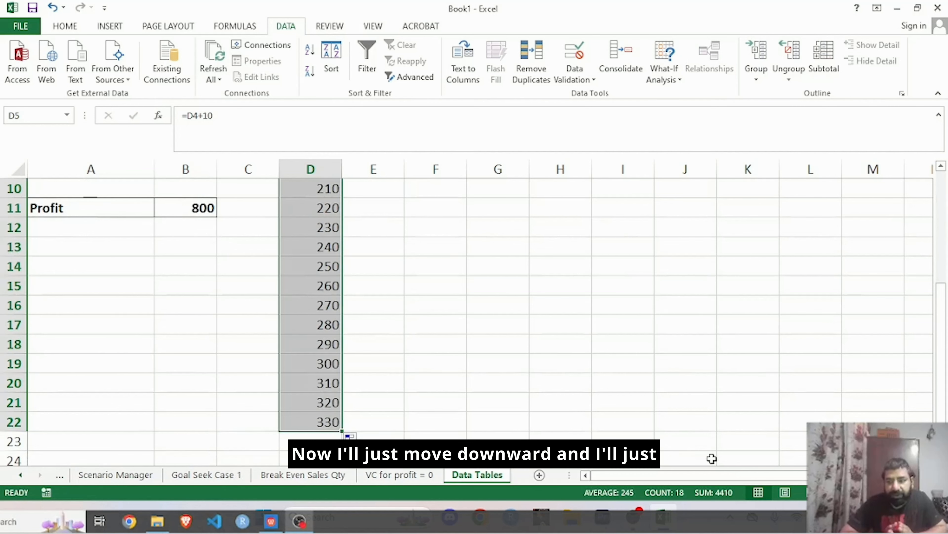
pyautogui.click(834, 492)
pyautogui.moveTo(877, 492); pyautogui.dragTo(871, 492)
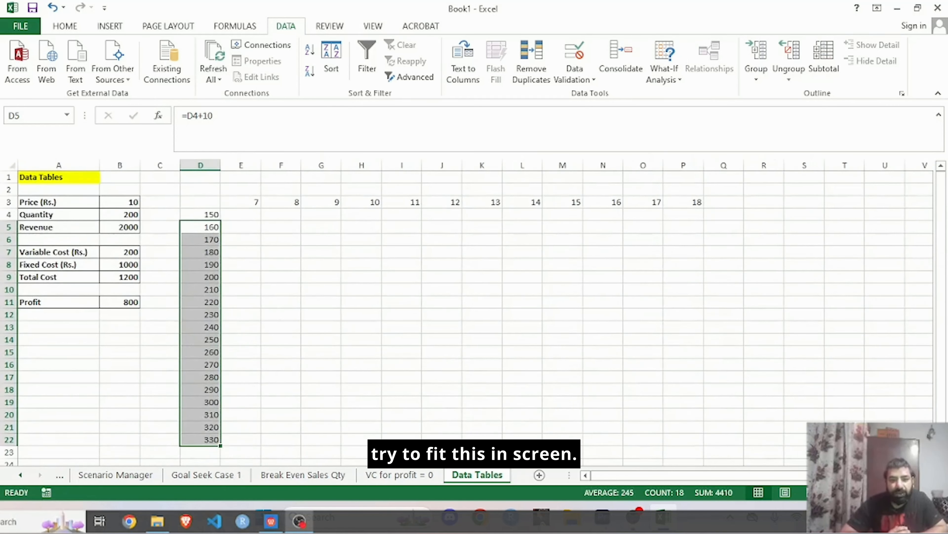
pyautogui.moveTo(871, 492); pyautogui.dragTo(874, 492)
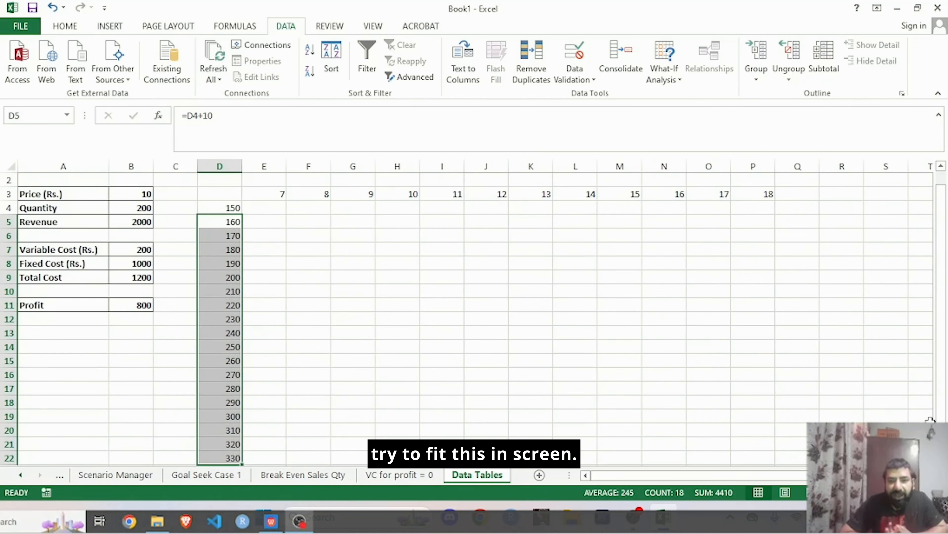
pyautogui.click(743, 383)
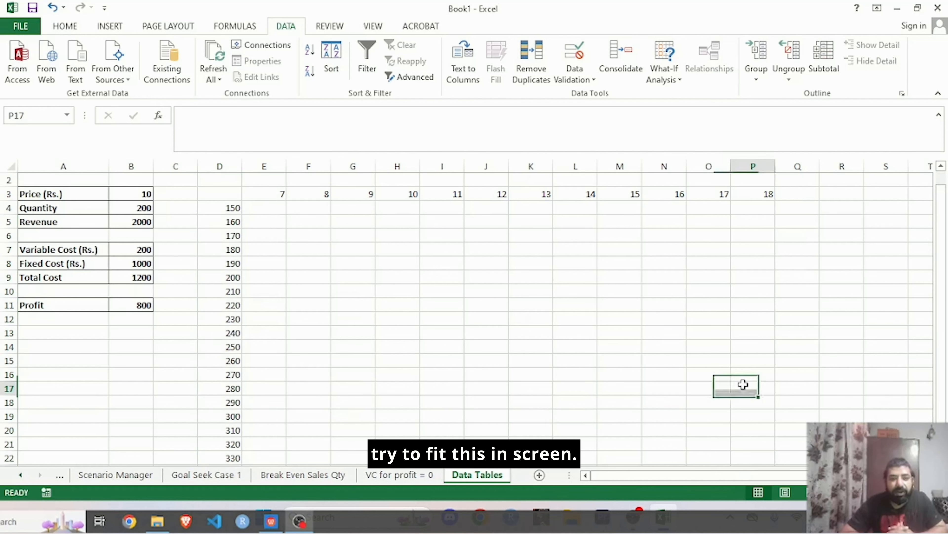
# Link the corner cell D3 to the profit with the formula =B11
pyautogui.click(218, 192)
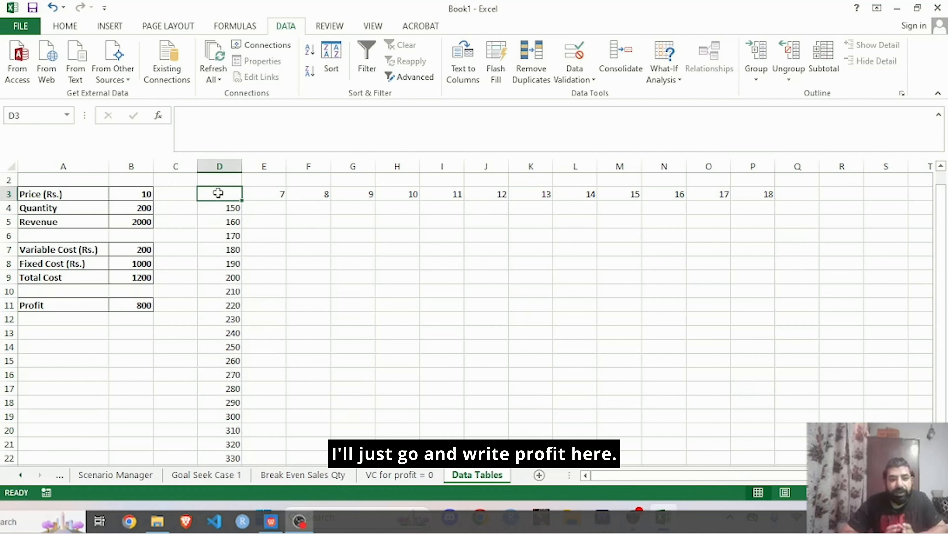
pyautogui.write('=')
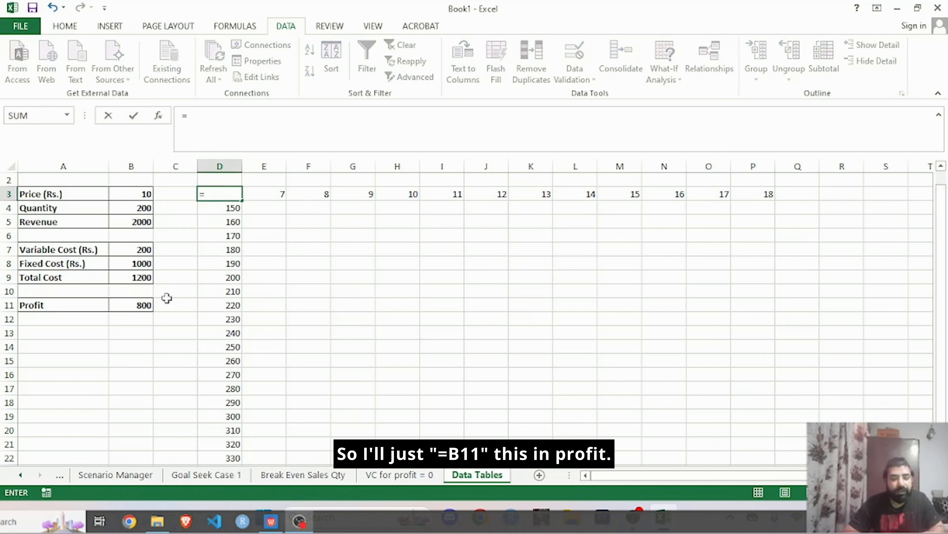
pyautogui.click(147, 306)
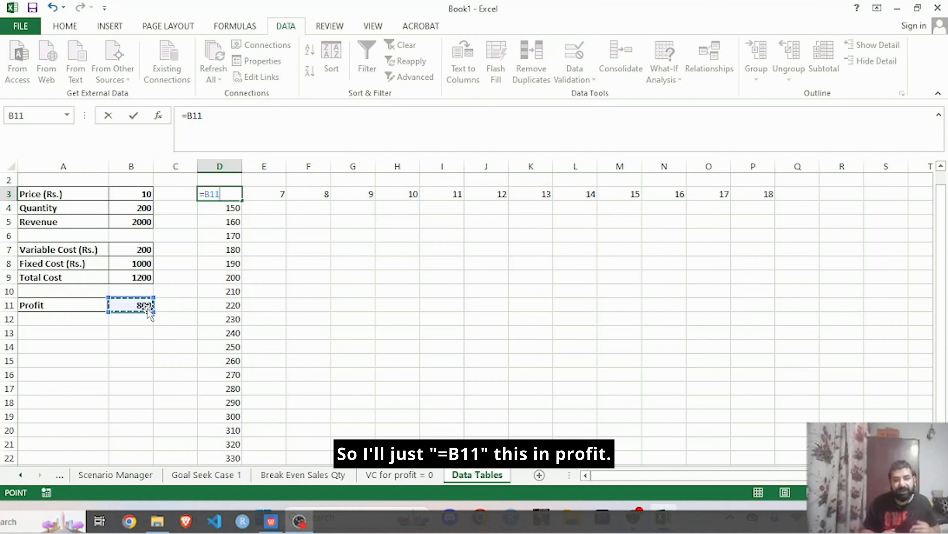
pyautogui.press('Return')
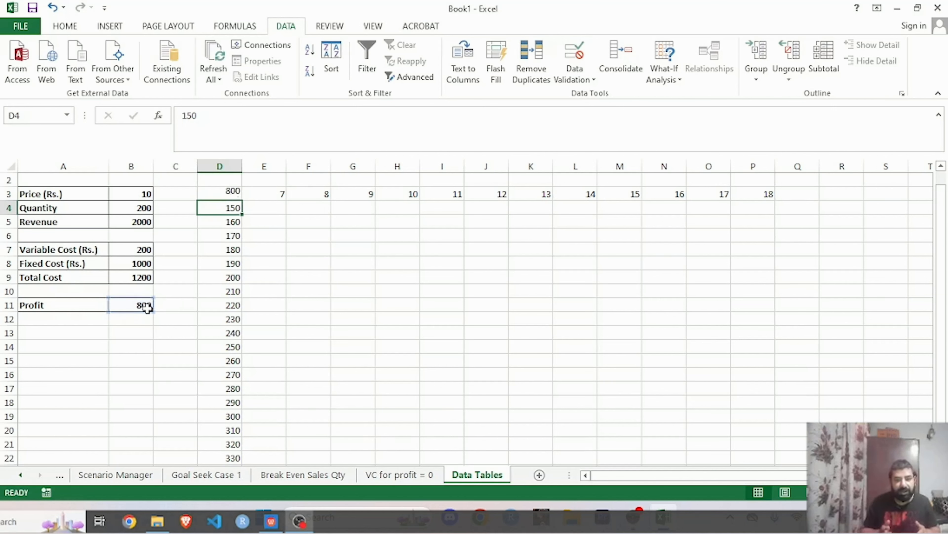
pyautogui.click(475, 305)
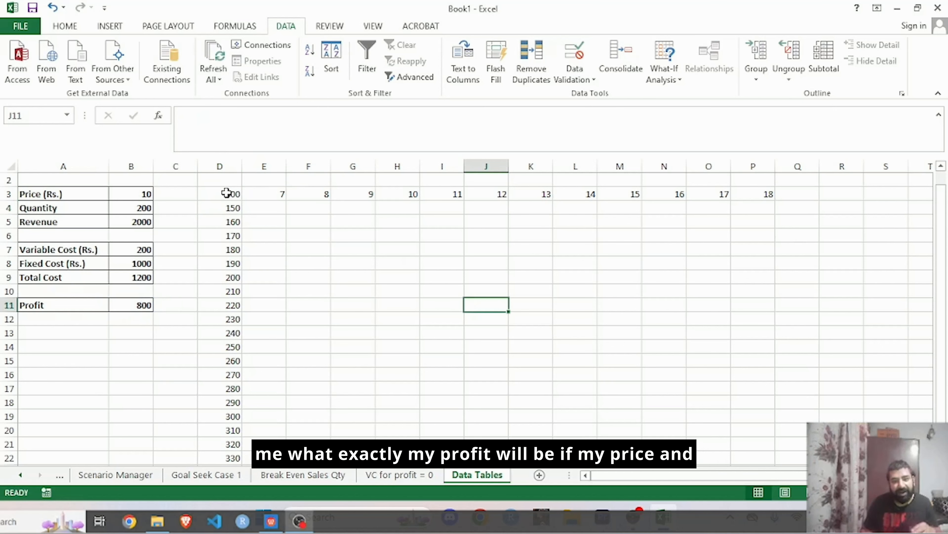
# Make the price row D3:P3 and the quantity column D4:D22 bold
pyautogui.moveTo(225, 194); pyautogui.dragTo(750, 194)
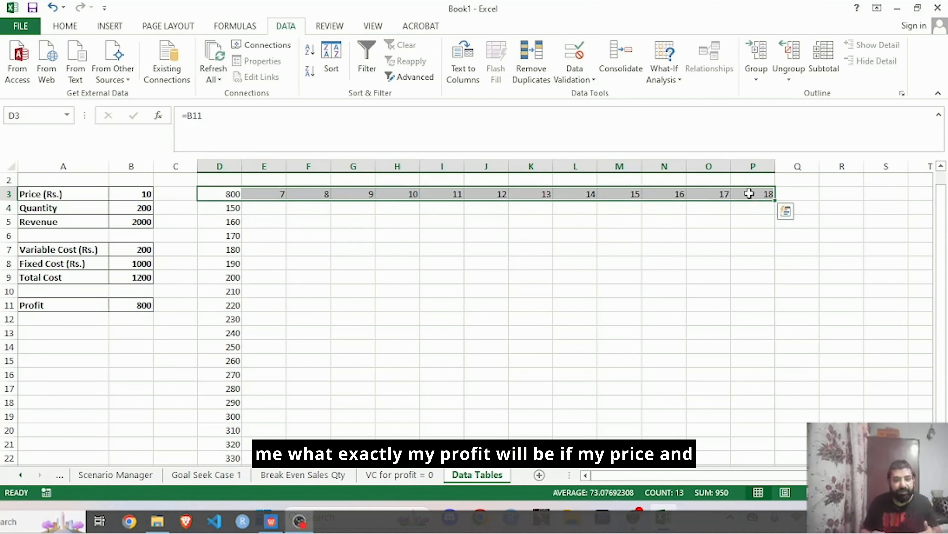
pyautogui.click(216, 209)
pyautogui.moveTo(217, 214); pyautogui.dragTo(221, 420)
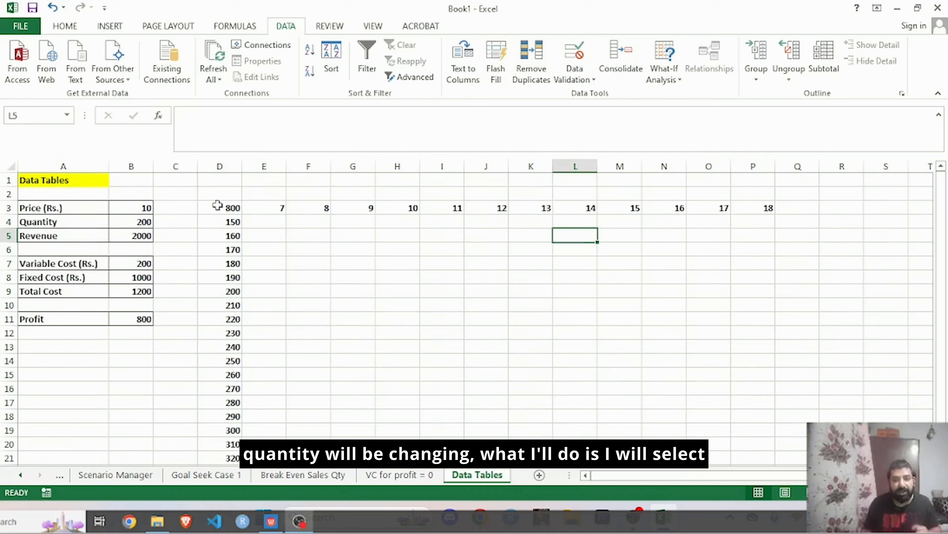
# Create a two-variable data table over D3:P22 with price B3 as row input cell and quantity B4 as column input cell
pyautogui.moveTo(218, 206); pyautogui.dragTo(743, 445)
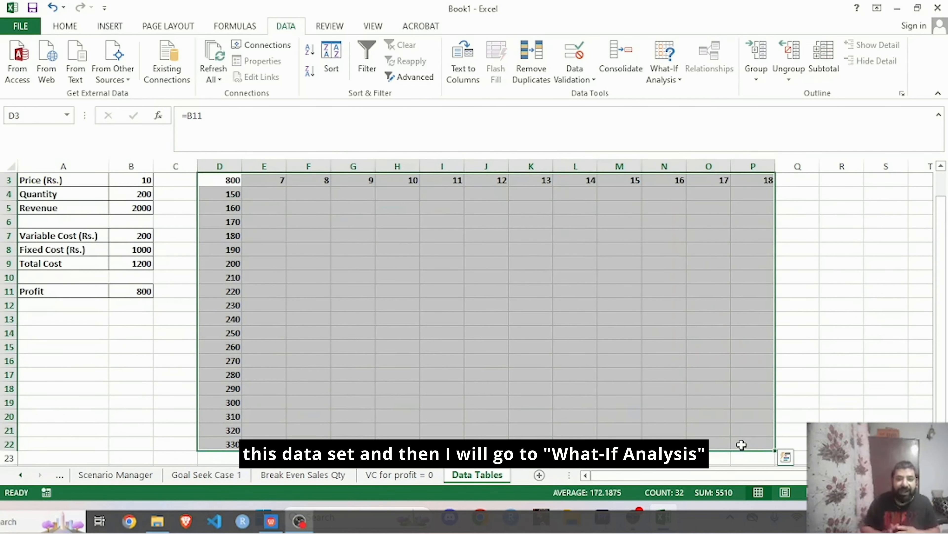
pyautogui.click(664, 71)
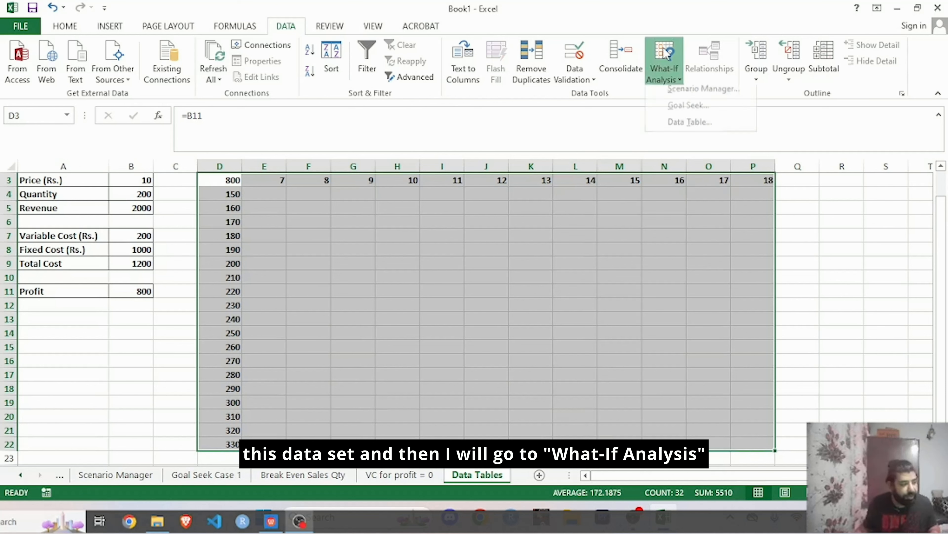
pyautogui.click(691, 131)
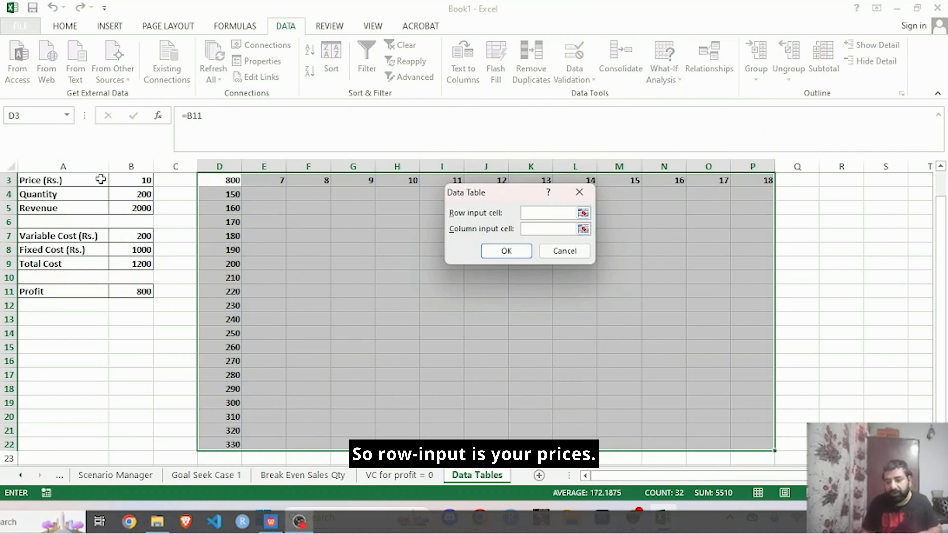
pyautogui.click(121, 179)
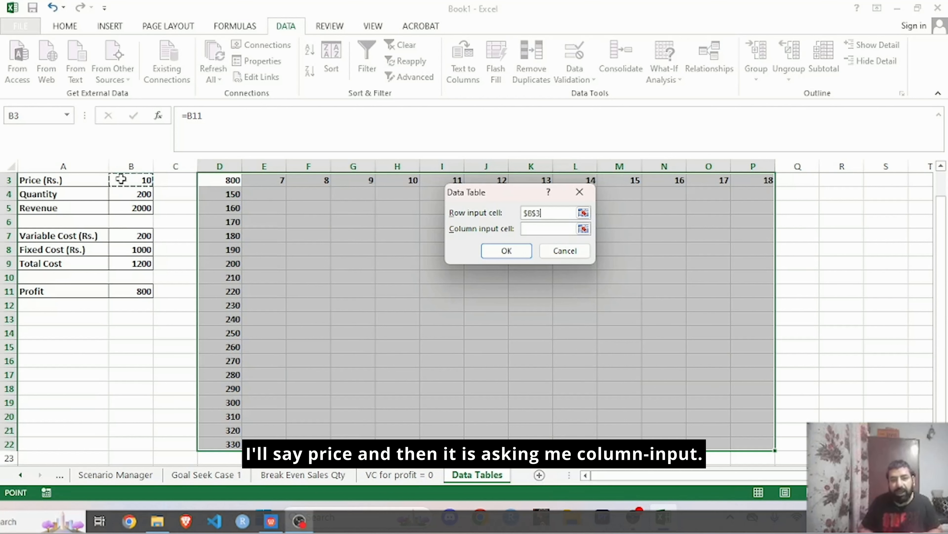
pyautogui.click(532, 228)
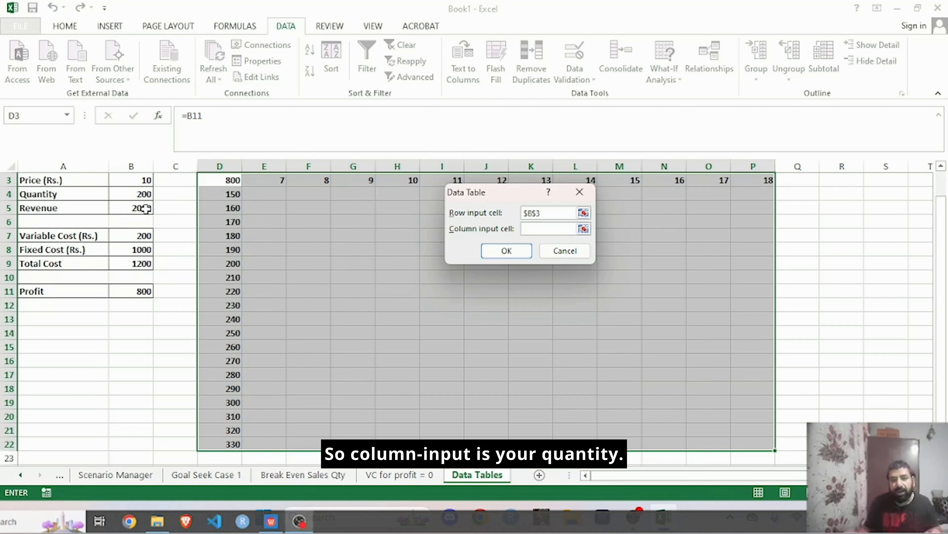
pyautogui.click(120, 194)
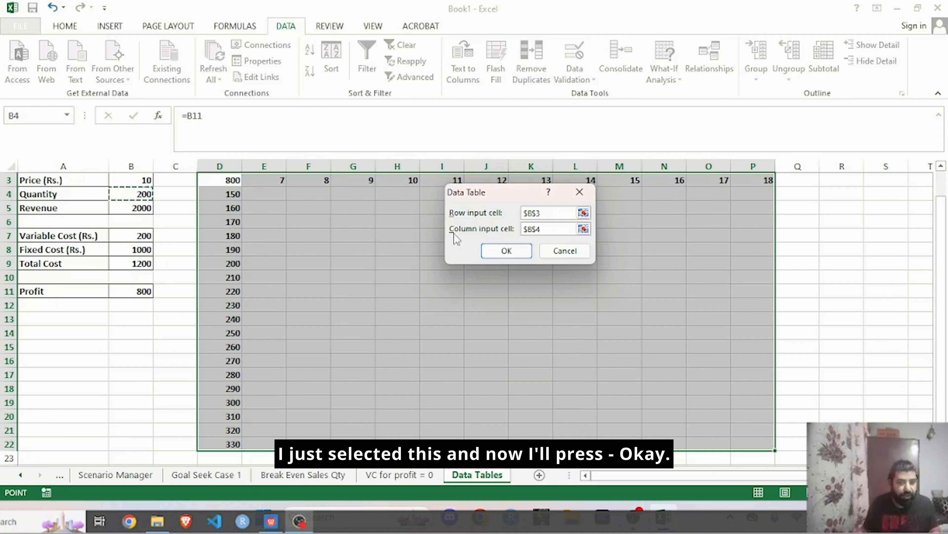
pyautogui.click(493, 255)
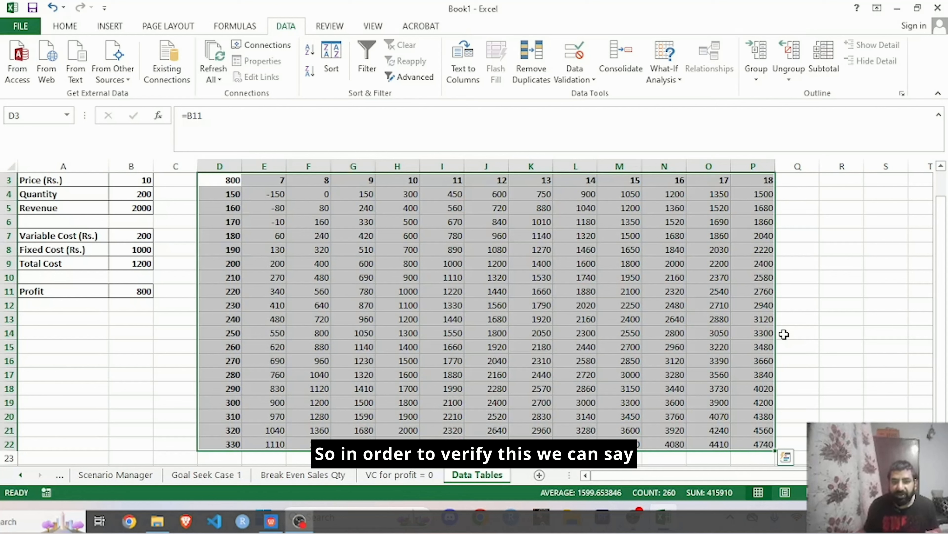
# Highlight in yellow the table's profit for price 10 and quantity 200 in H9, and the original profit in B11
pyautogui.click(346, 235)
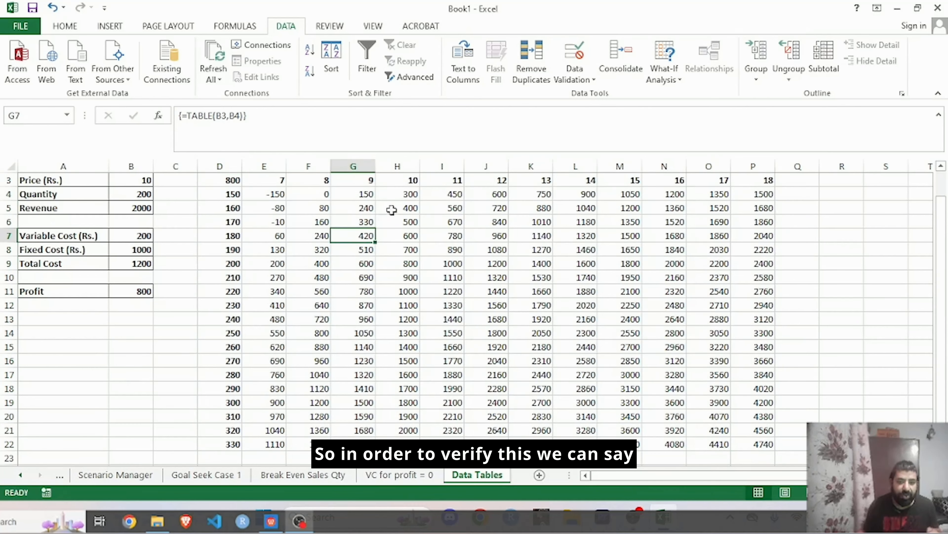
pyautogui.moveTo(410, 180); pyautogui.dragTo(403, 258)
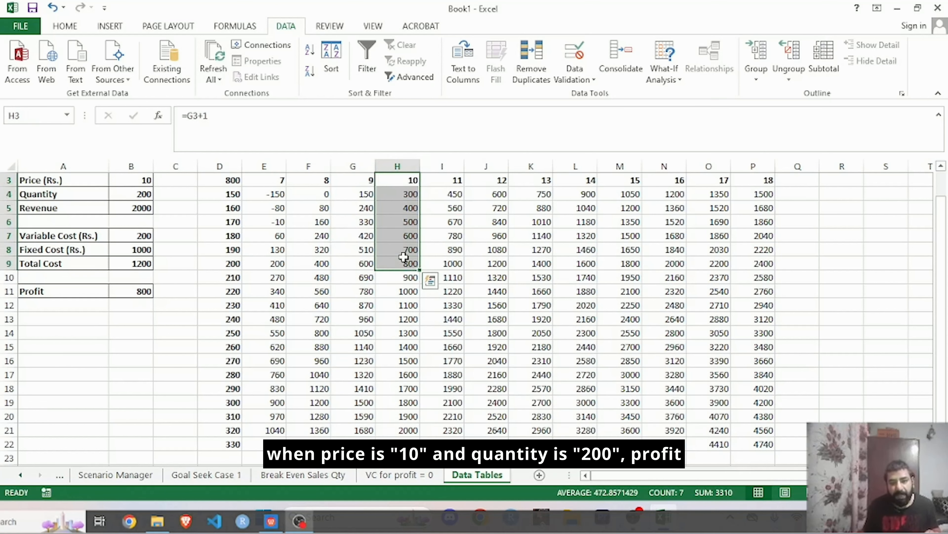
pyautogui.click(404, 261)
pyautogui.click(65, 26)
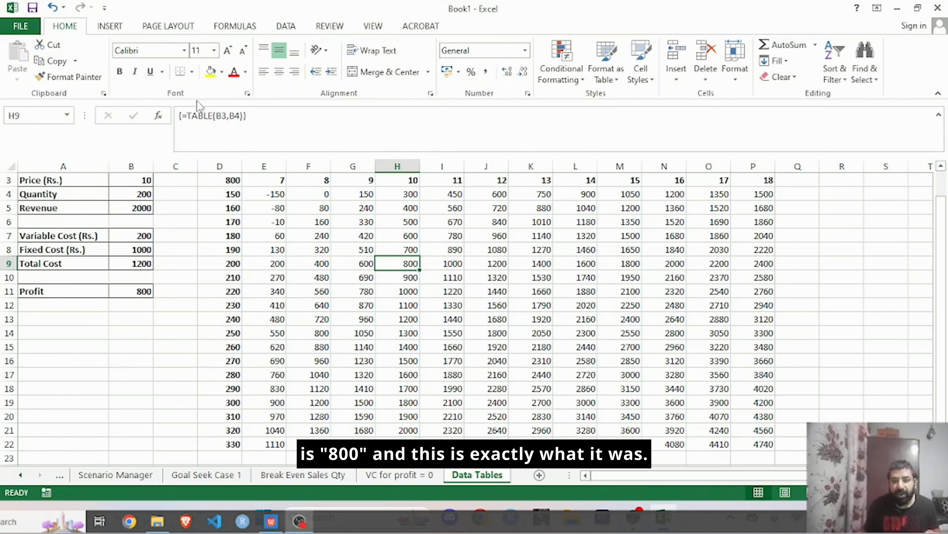
pyautogui.click(210, 70)
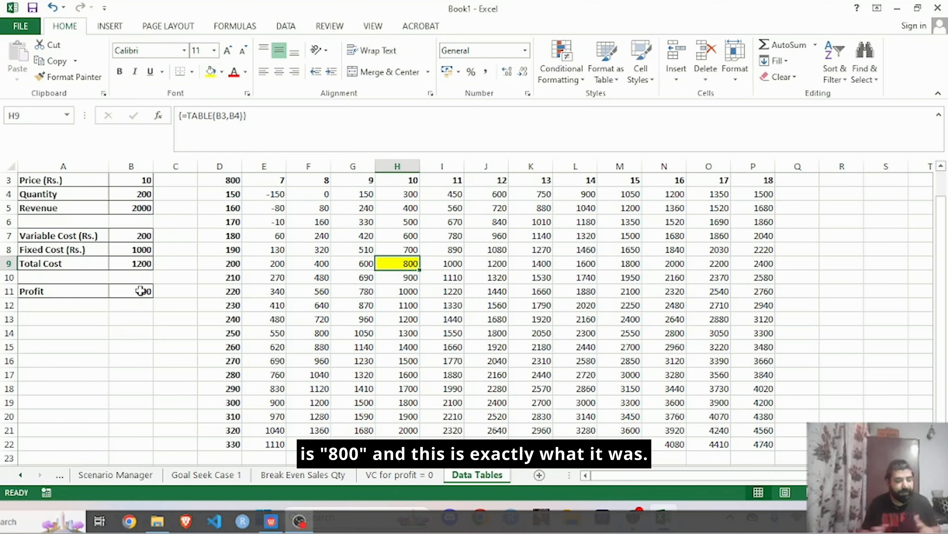
pyautogui.click(140, 290)
pyautogui.click(210, 71)
pyautogui.click(157, 358)
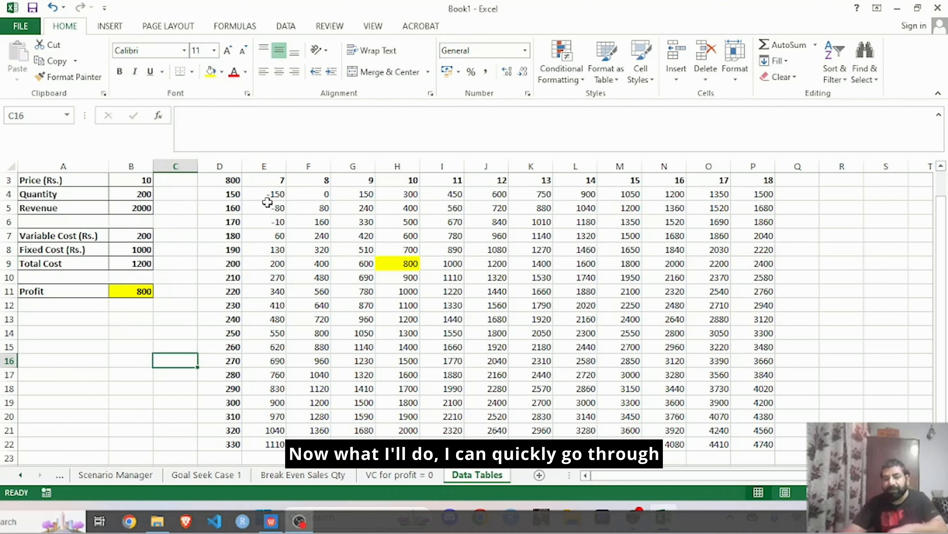
# Start a conditional formatting rule on the table results E4:P22 for cells whose value is less than 0
pyautogui.moveTo(265, 196); pyautogui.dragTo(759, 273)
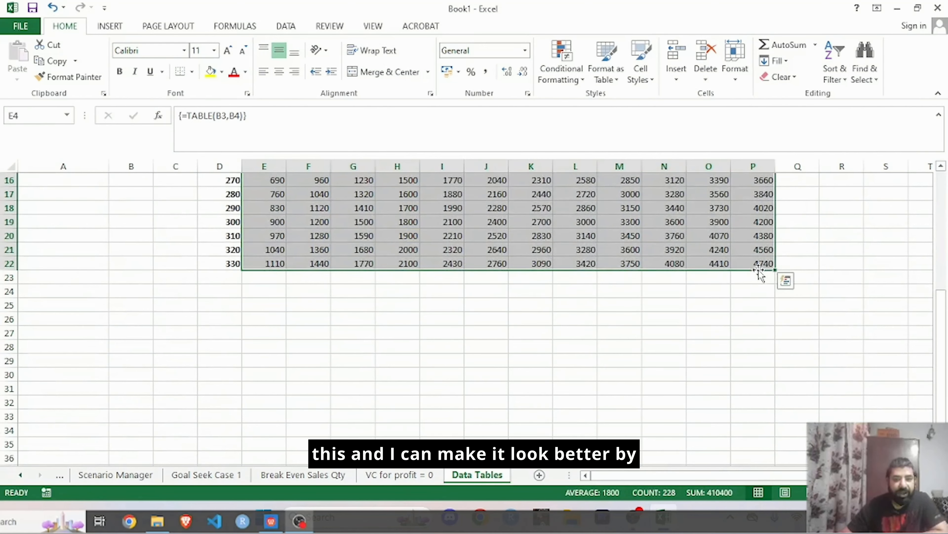
pyautogui.moveTo(937, 319); pyautogui.dragTo(947, 227)
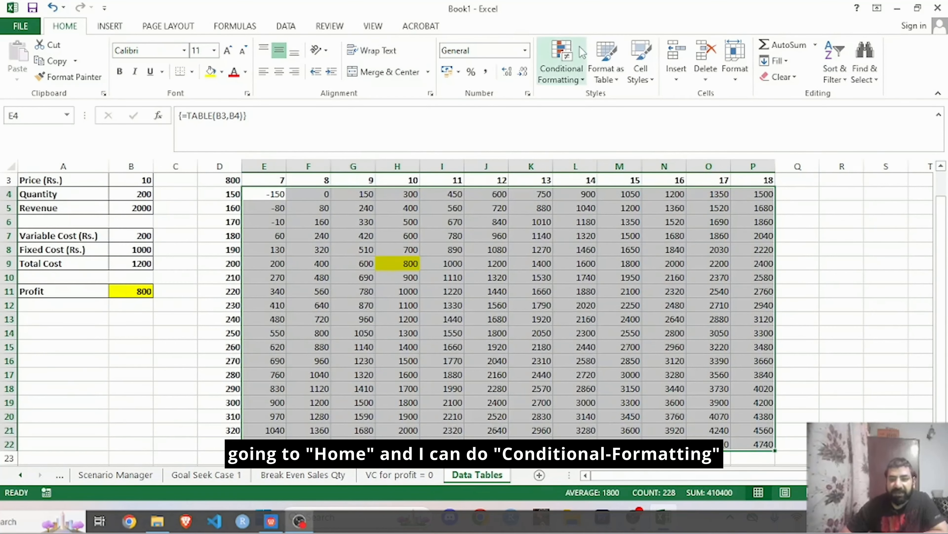
pyautogui.click(578, 71)
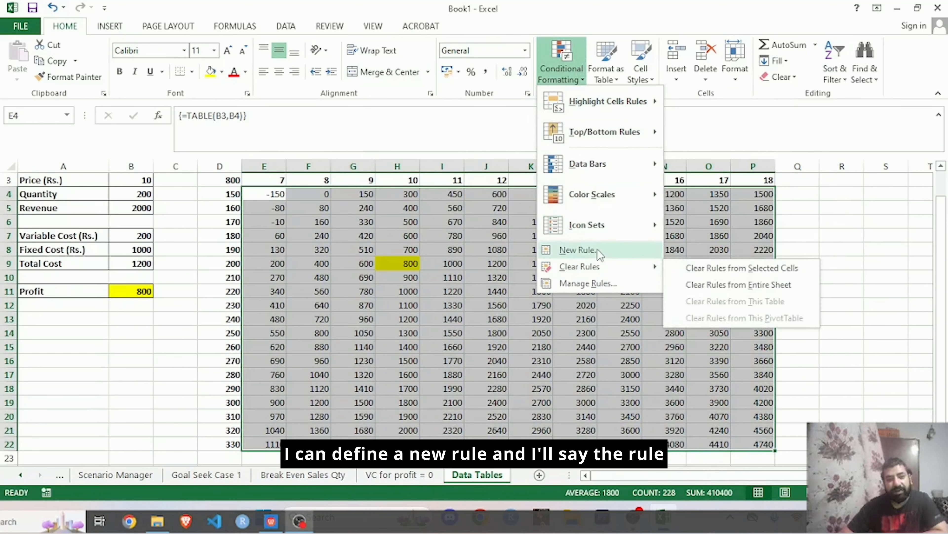
pyautogui.click(578, 249)
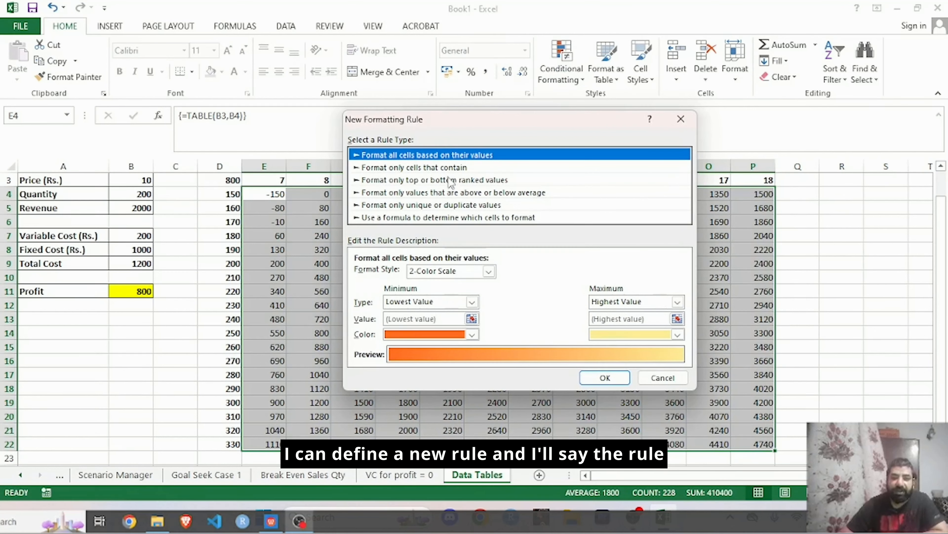
pyautogui.click(447, 167)
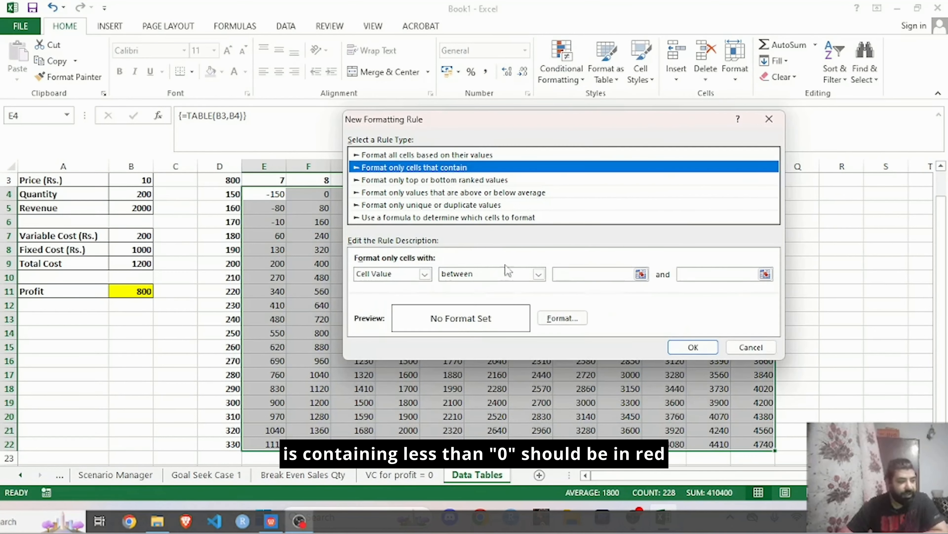
pyautogui.click(531, 272)
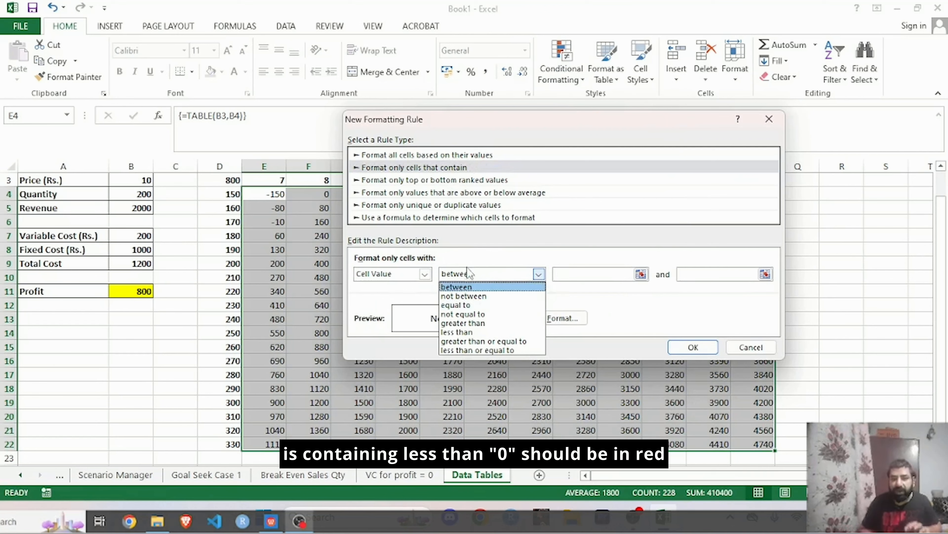
pyautogui.click(456, 331)
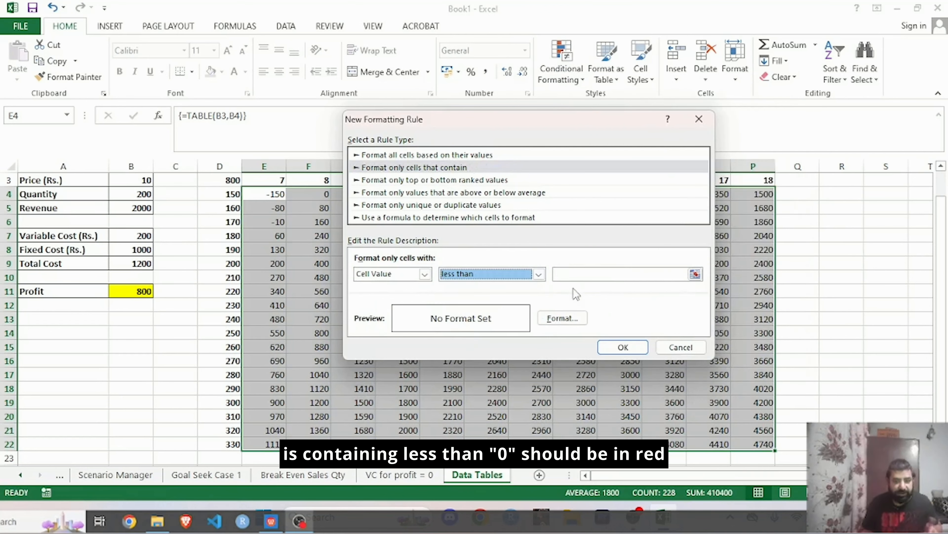
pyautogui.click(582, 276)
pyautogui.write('0')
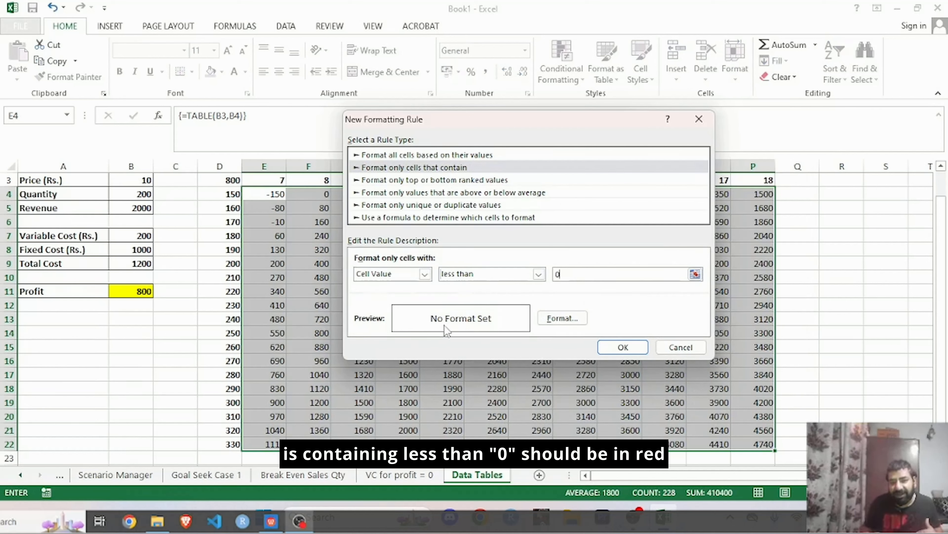
# Give the less-than-0 rule a red fill and apply it to the table results
pyautogui.click(558, 326)
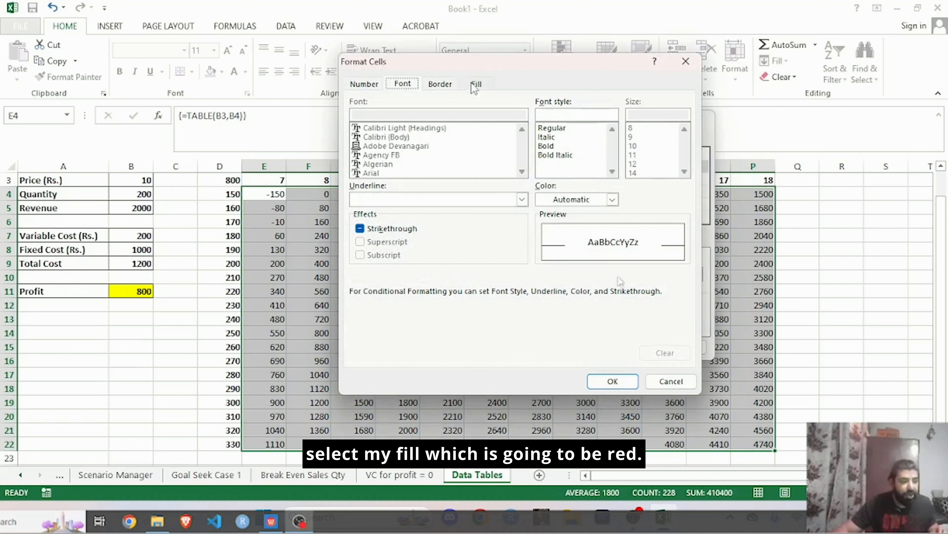
pyautogui.click(477, 85)
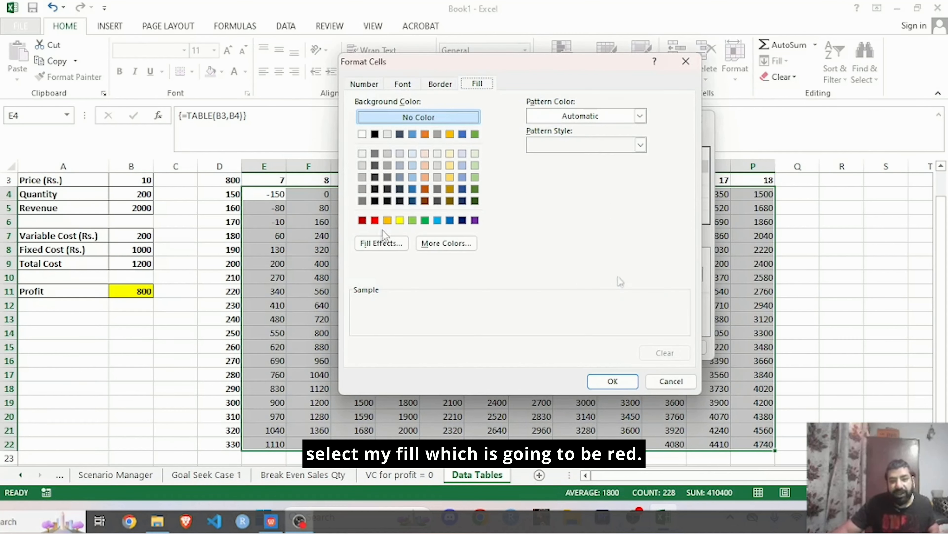
pyautogui.click(375, 221)
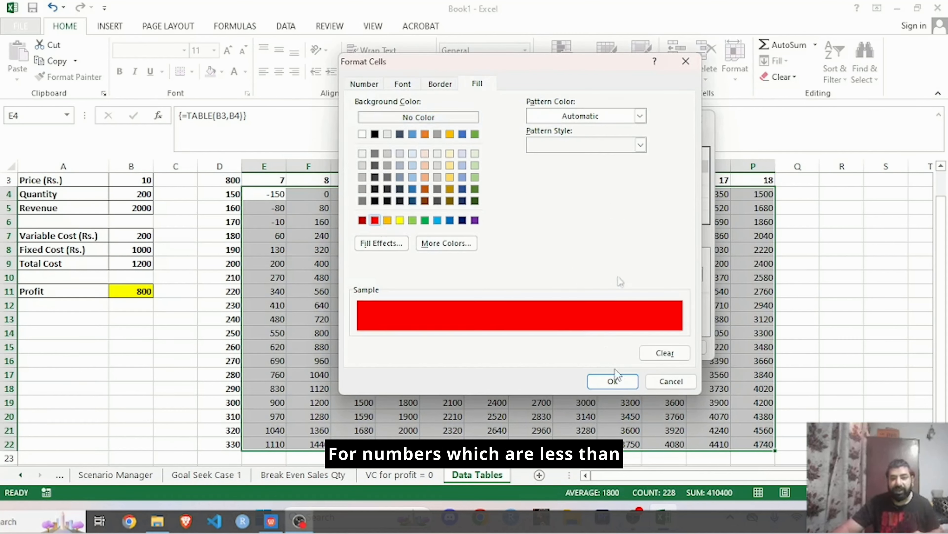
pyautogui.click(614, 378)
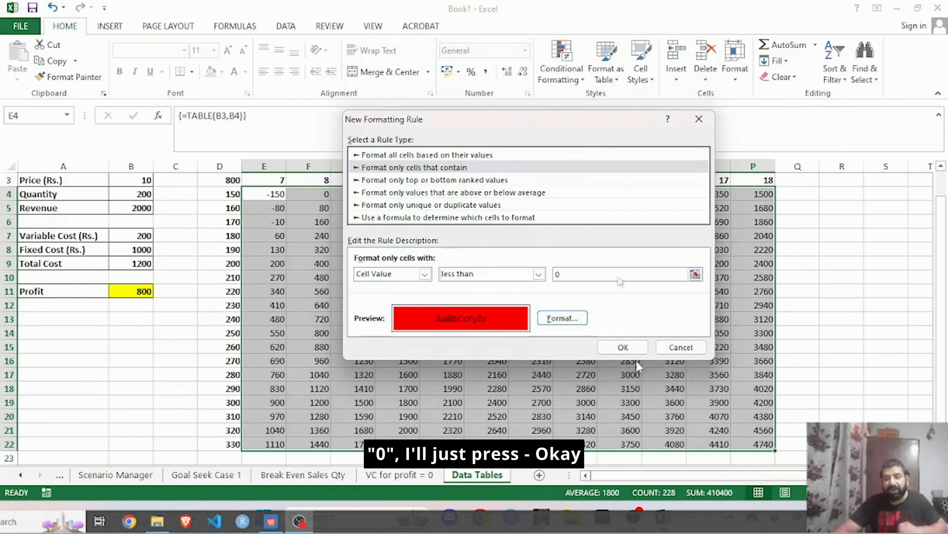
pyautogui.click(622, 347)
pyautogui.click(490, 294)
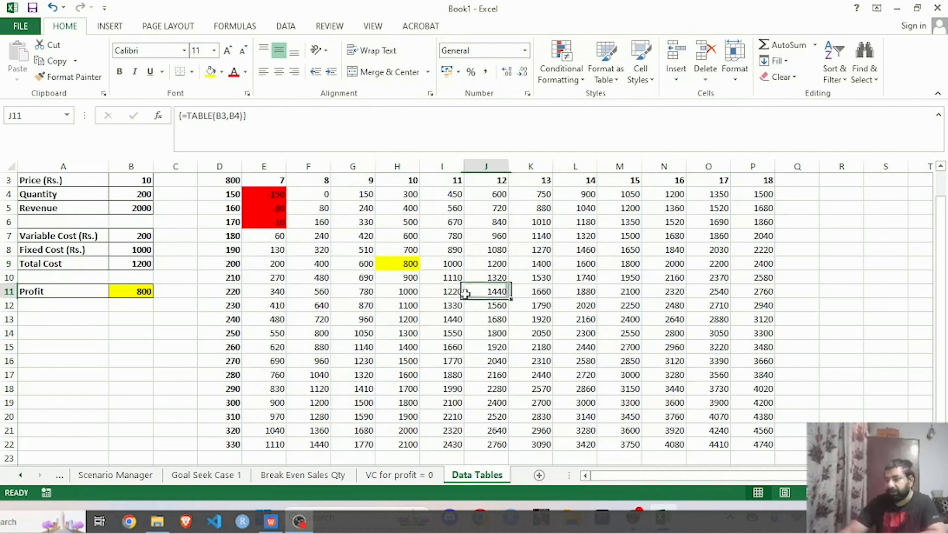
# Remove the yellow fill from the table's profit cell H9
pyautogui.click(403, 261)
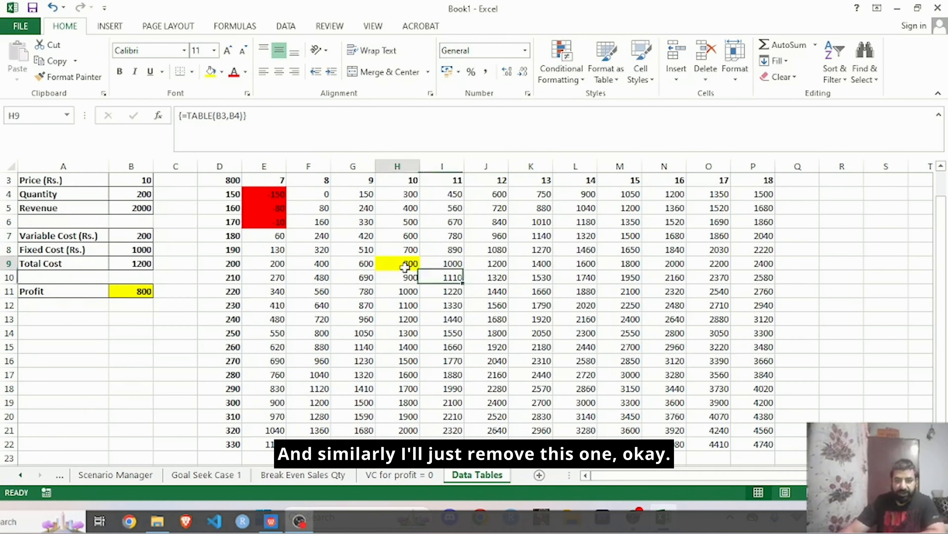
pyautogui.click(222, 72)
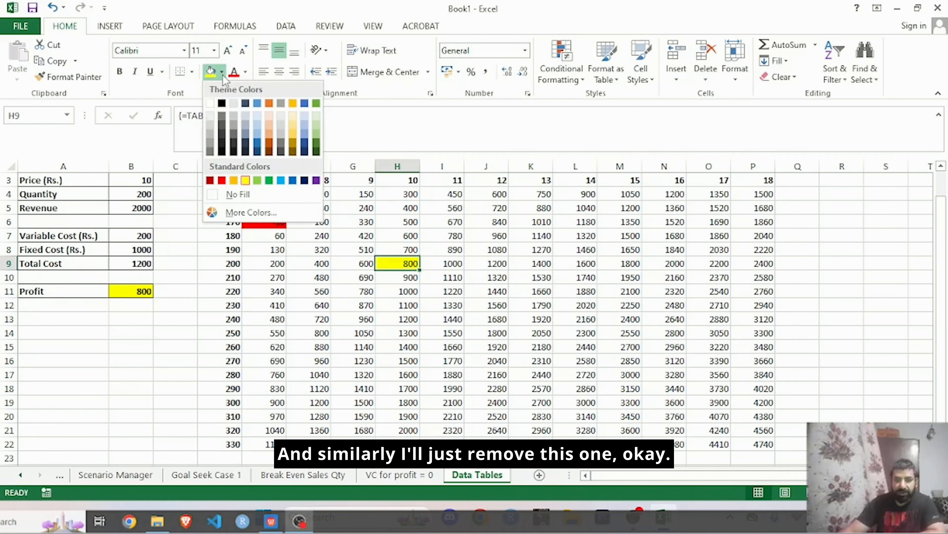
pyautogui.click(245, 195)
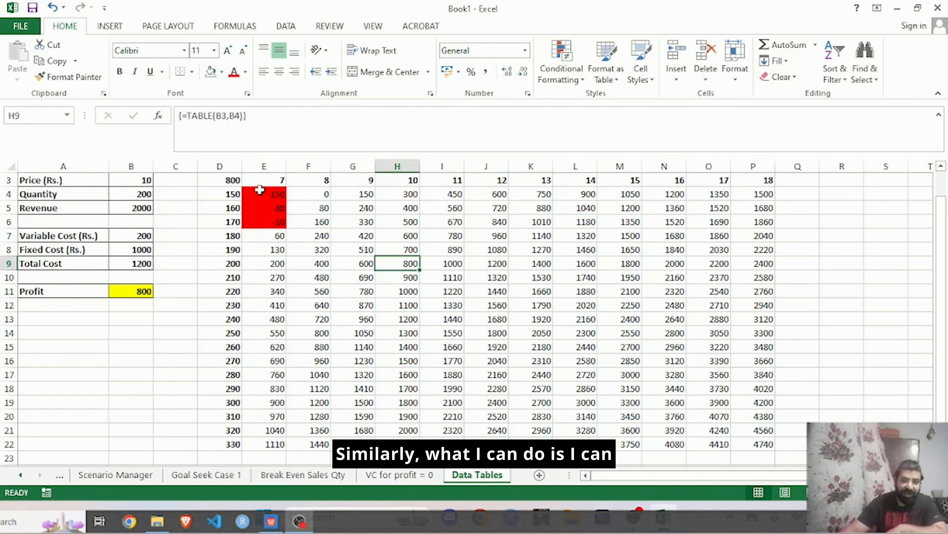
# Start a second conditional formatting rule on E4:P22 for cells whose value is greater than 0
pyautogui.moveTo(262, 194); pyautogui.dragTo(752, 403)
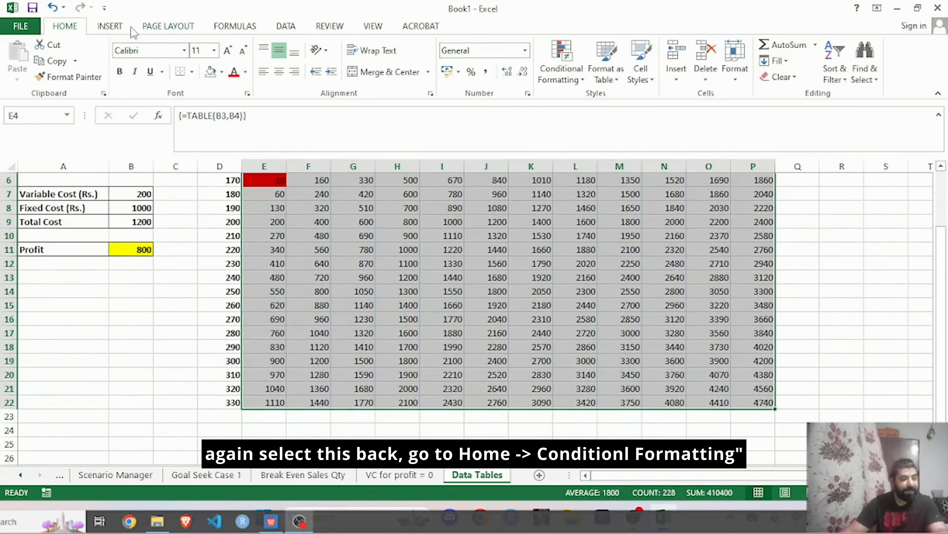
pyautogui.click(566, 58)
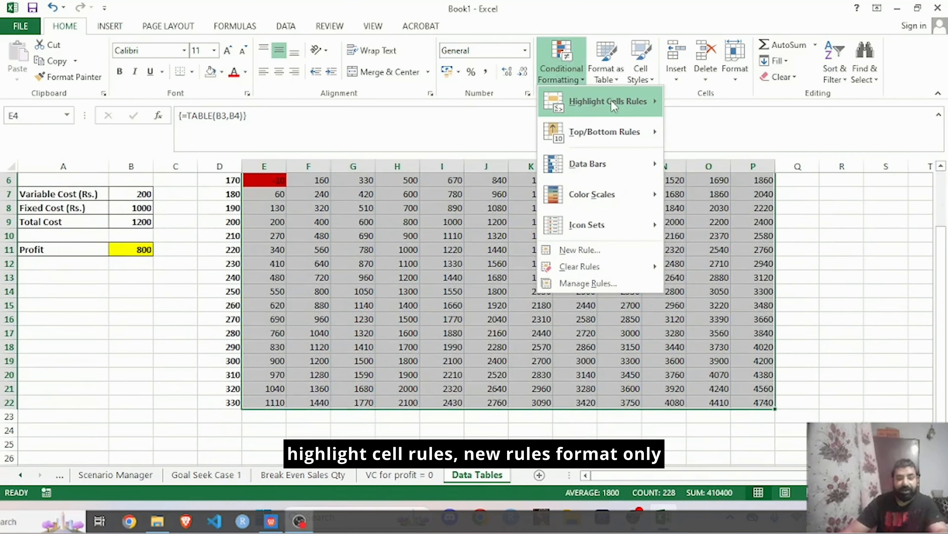
pyautogui.moveTo(612, 100)
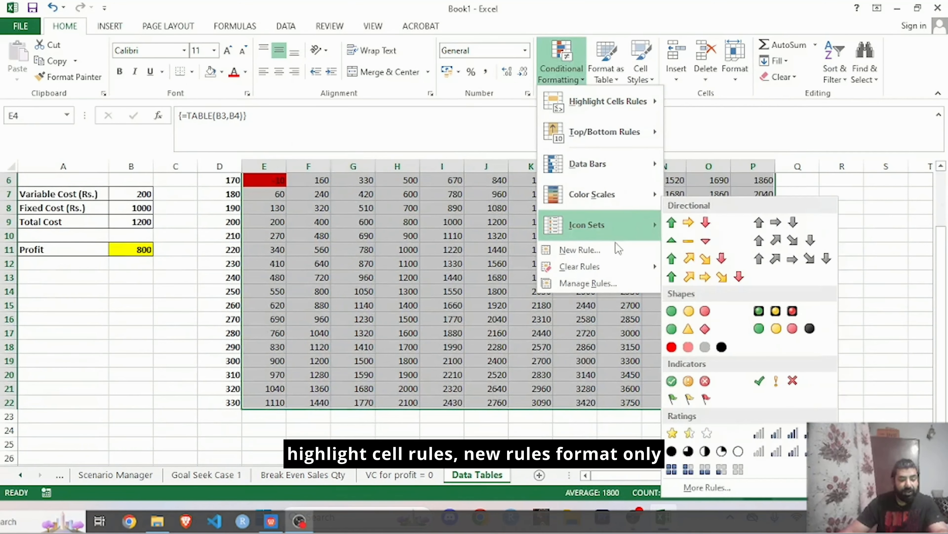
pyautogui.click(580, 250)
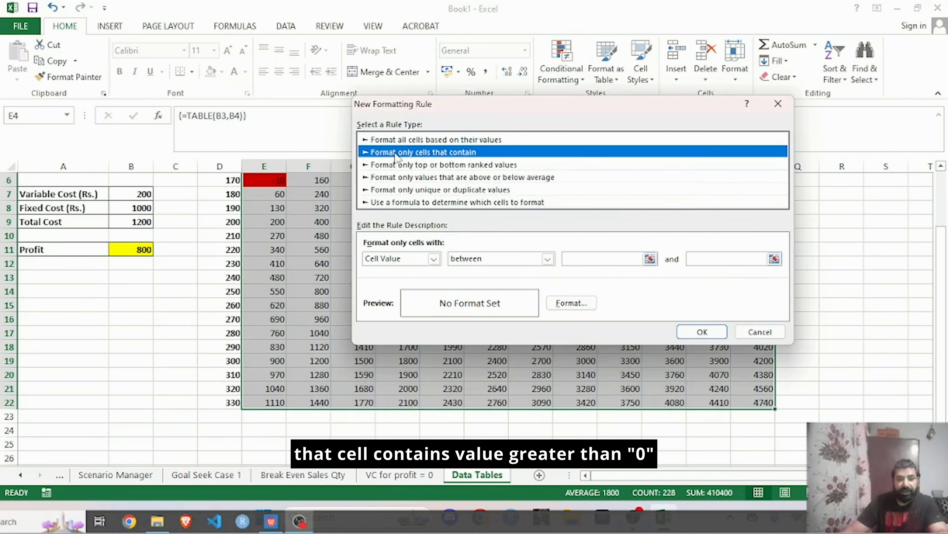
pyautogui.click(547, 259)
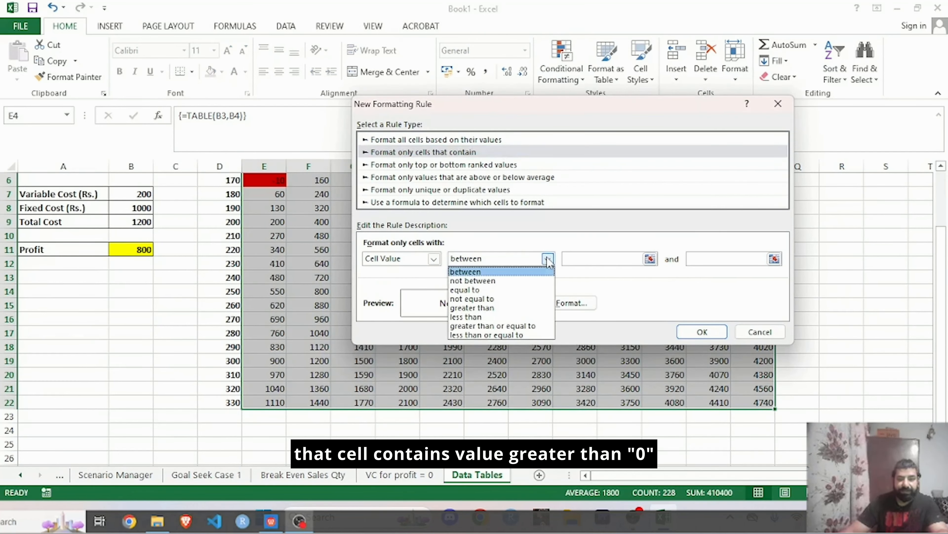
pyautogui.click(483, 308)
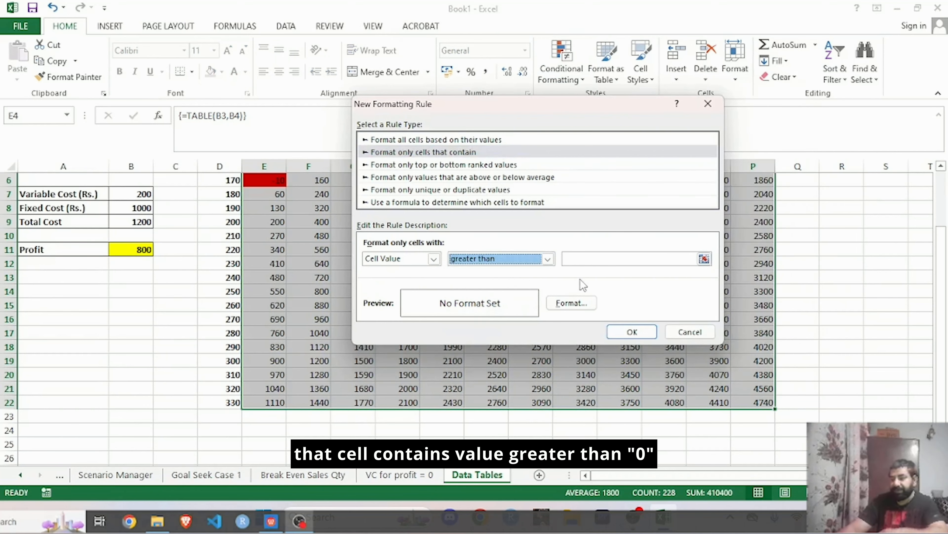
pyautogui.click(603, 257)
pyautogui.write('0')
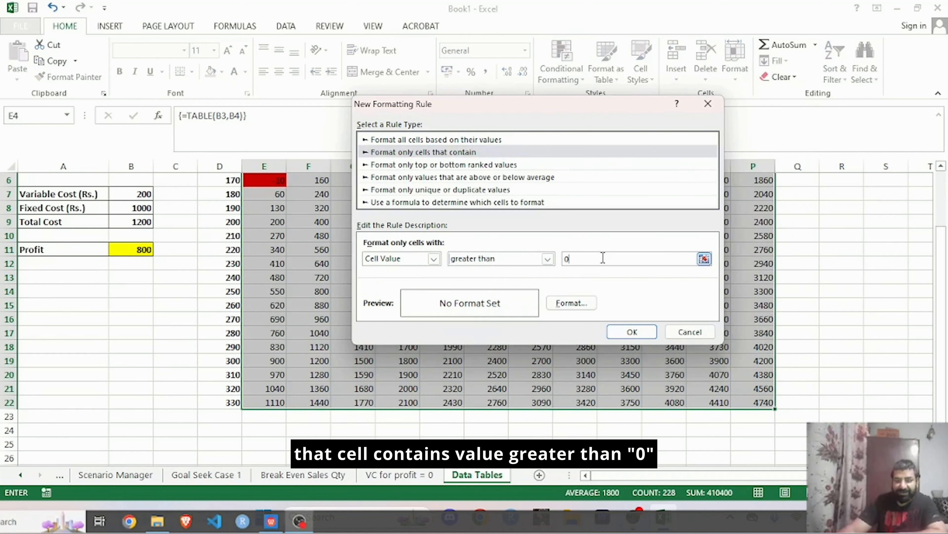
# Give the greater-than-0 rule a green fill and apply it to the table results
pyautogui.click(559, 305)
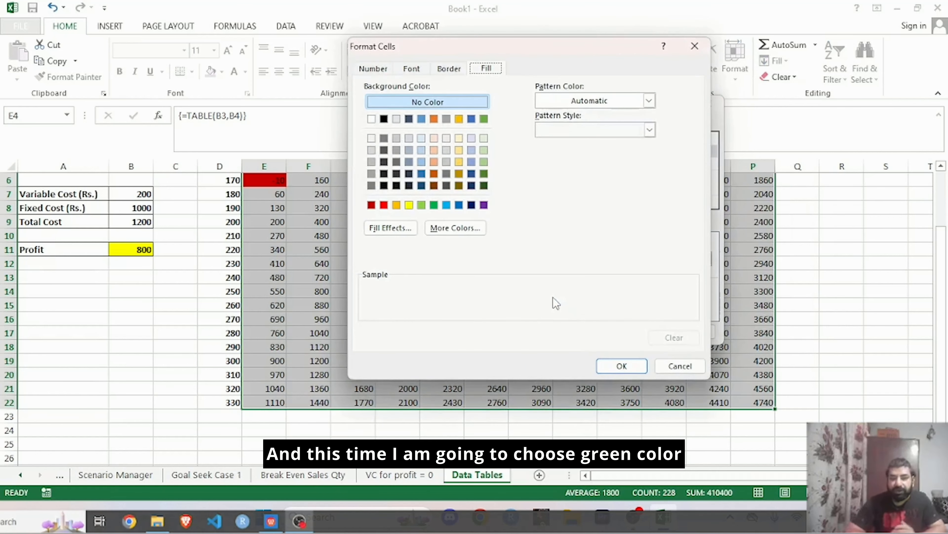
pyautogui.click(433, 205)
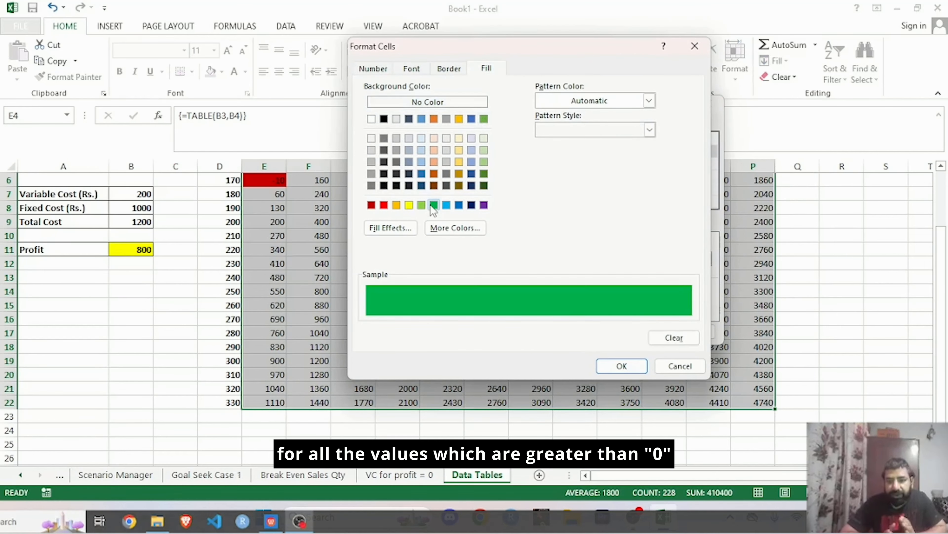
pyautogui.click(621, 365)
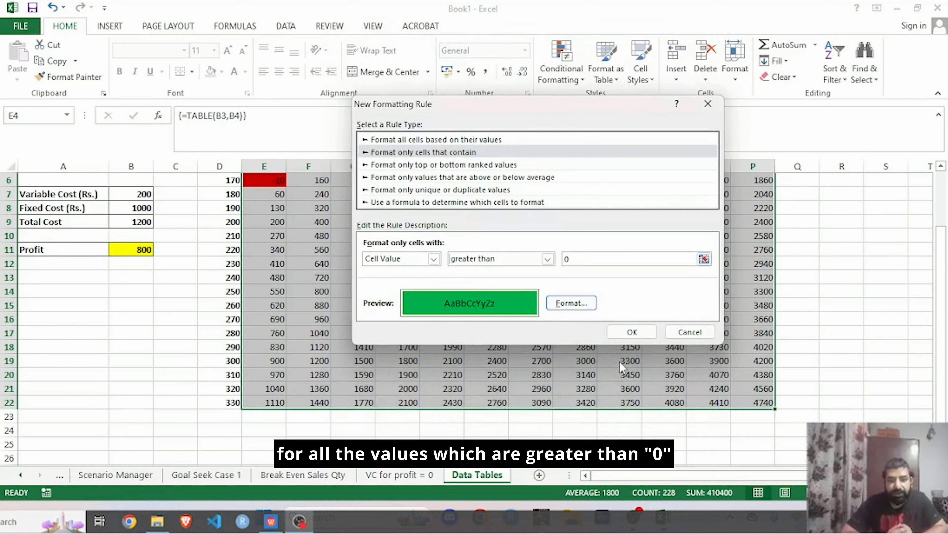
pyautogui.click(632, 331)
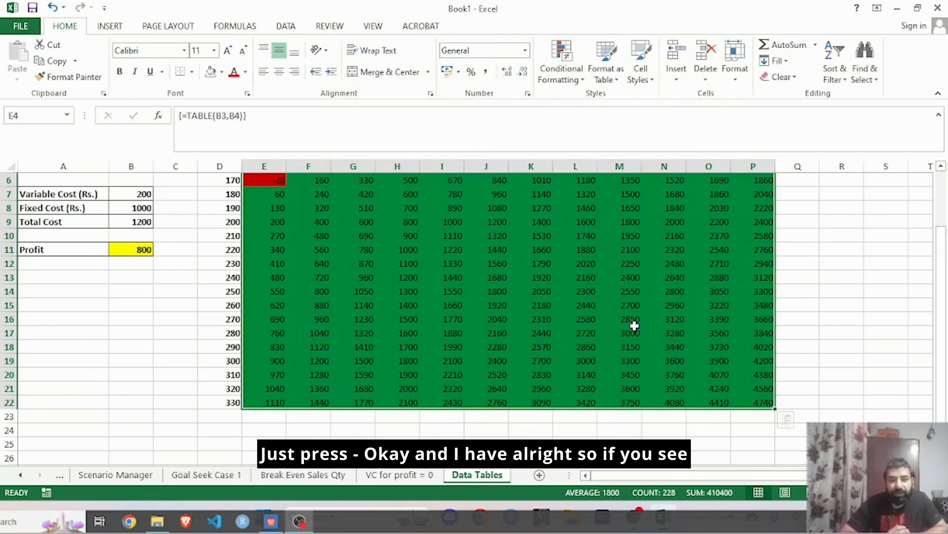
pyautogui.click(802, 342)
pyautogui.moveTo(941, 267); pyautogui.dragTo(940, 236)
pyautogui.click(871, 230)
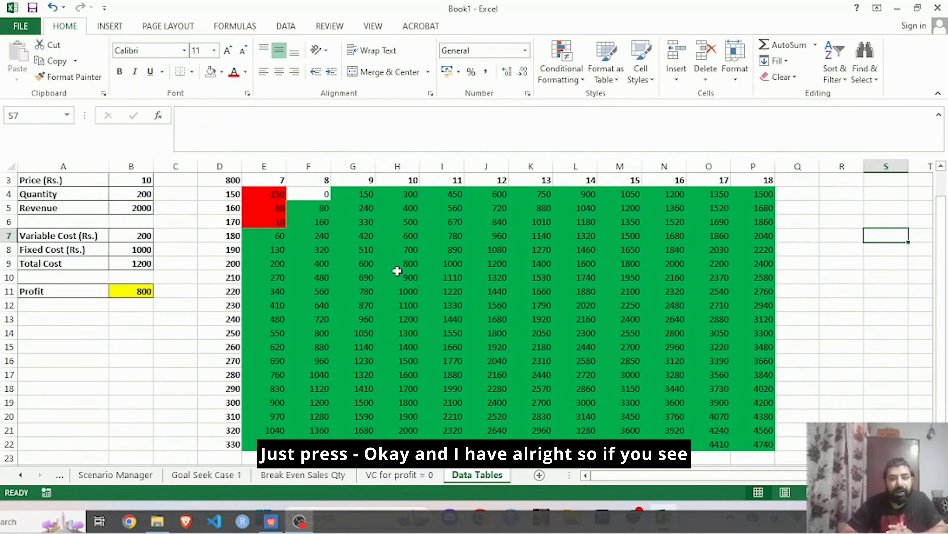
# Fill the zero-profit cell F4 of the data table with yellow
pyautogui.click(308, 204)
pyautogui.click(308, 194)
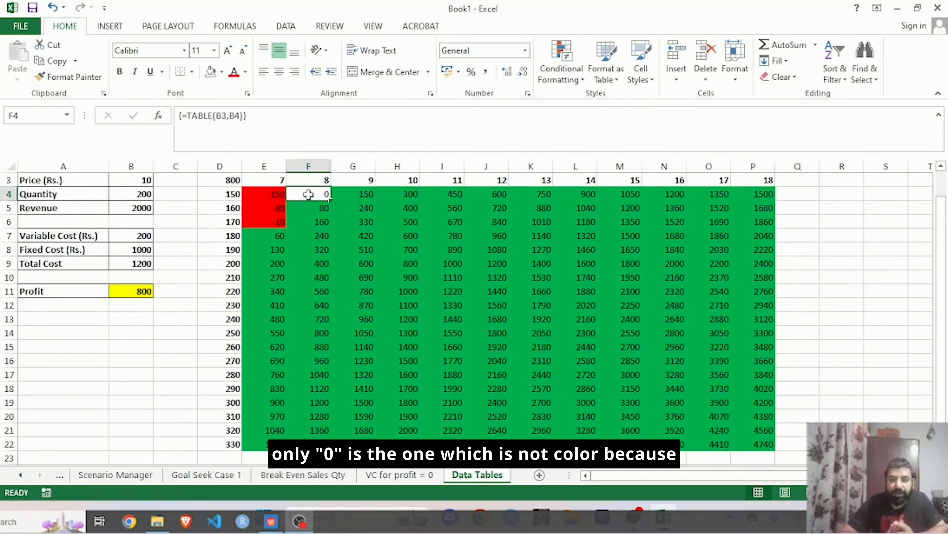
pyautogui.click(222, 71)
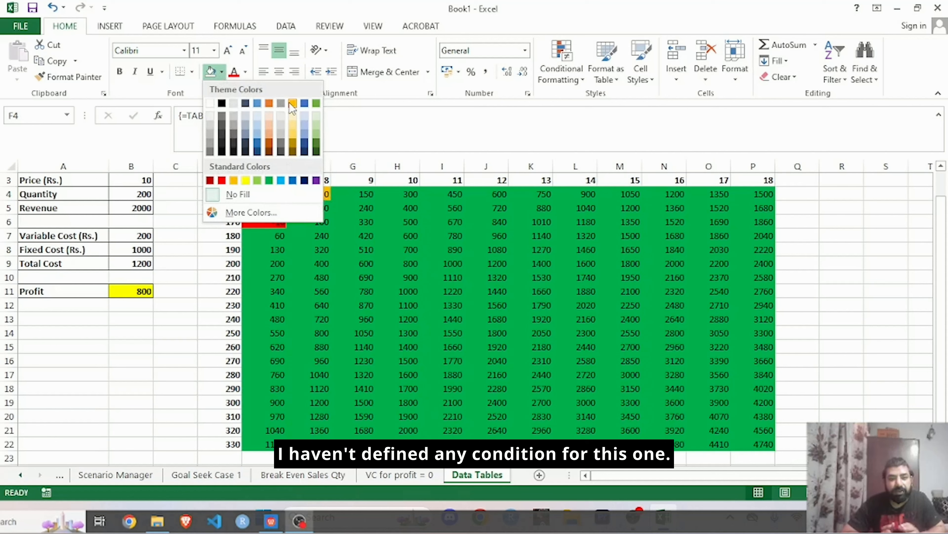
pyautogui.click(246, 181)
pyautogui.click(192, 291)
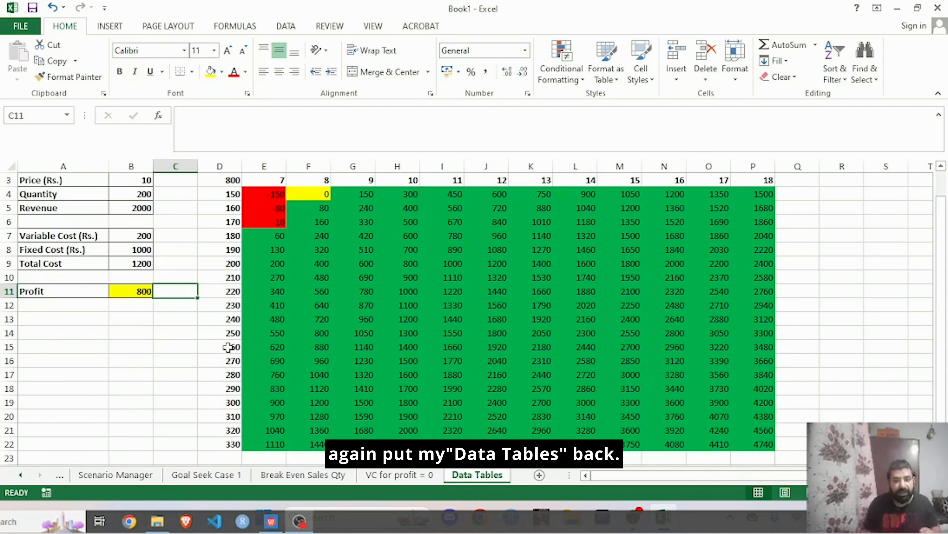
pyautogui.click(207, 347)
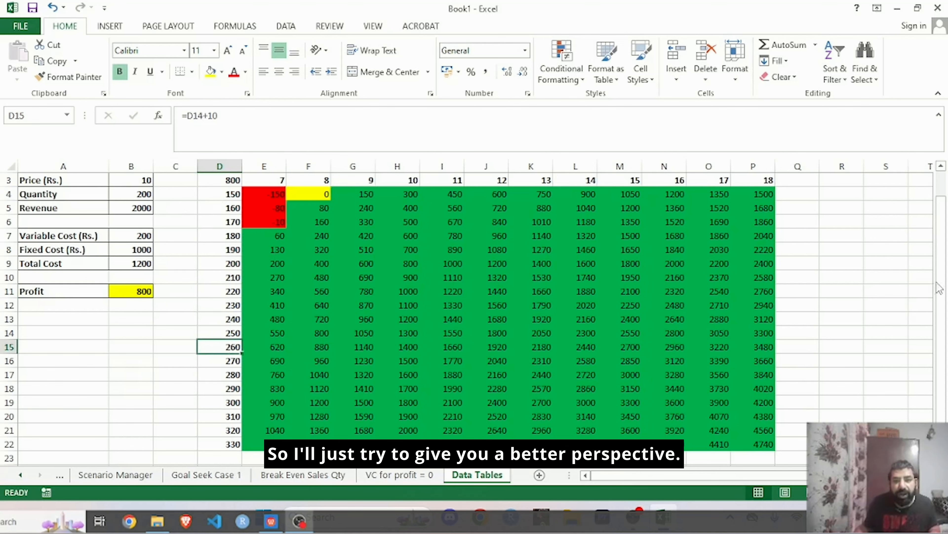
pyautogui.moveTo(940, 288); pyautogui.dragTo(942, 264)
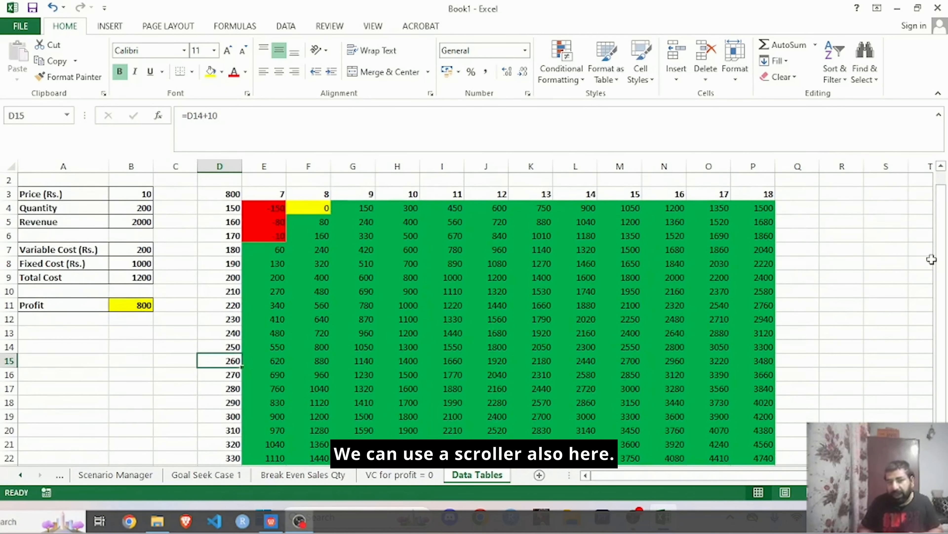
# Enable the Developer tab in the ribbon customization options
pyautogui.click(19, 29)
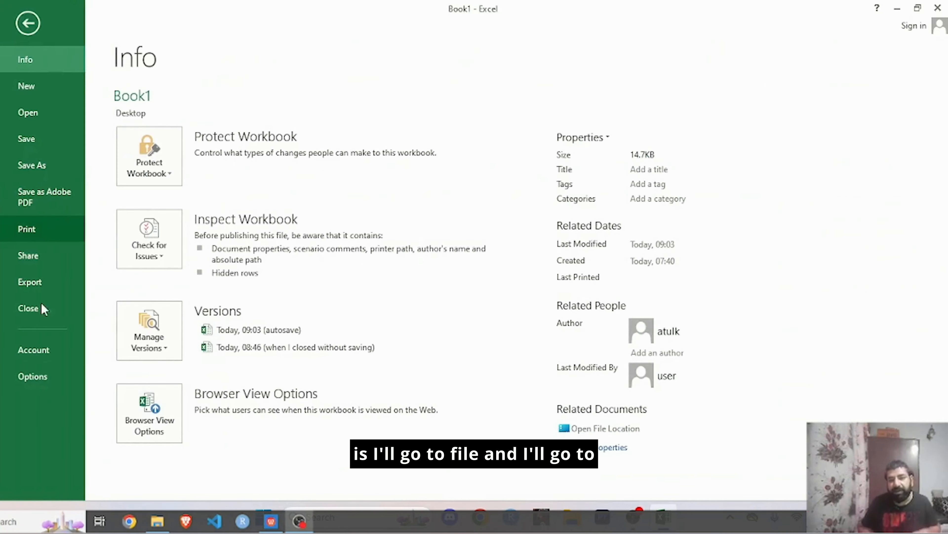
pyautogui.click(48, 377)
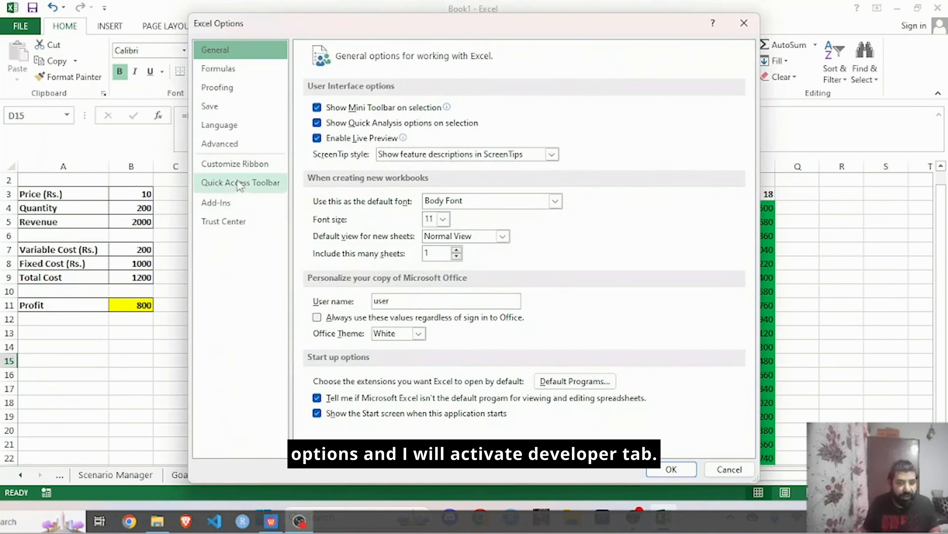
pyautogui.click(232, 167)
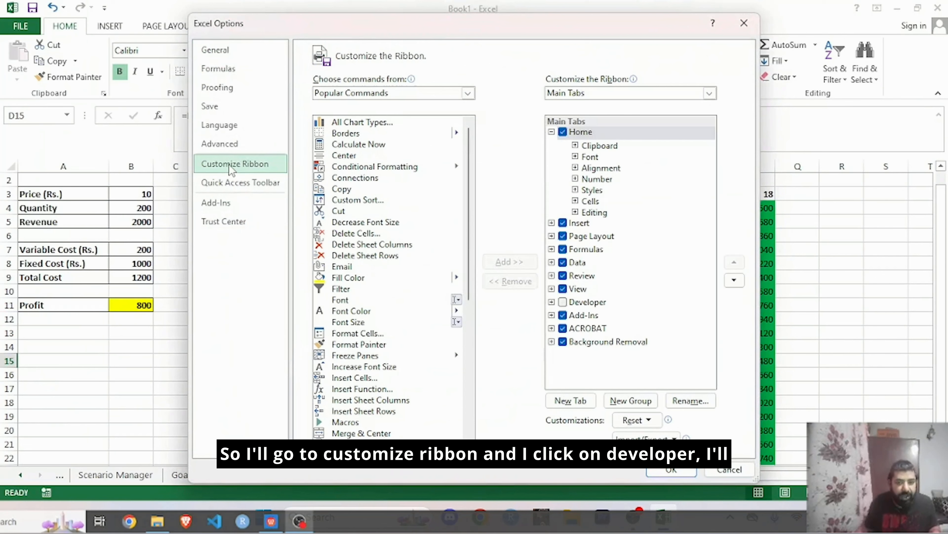
pyautogui.click(564, 302)
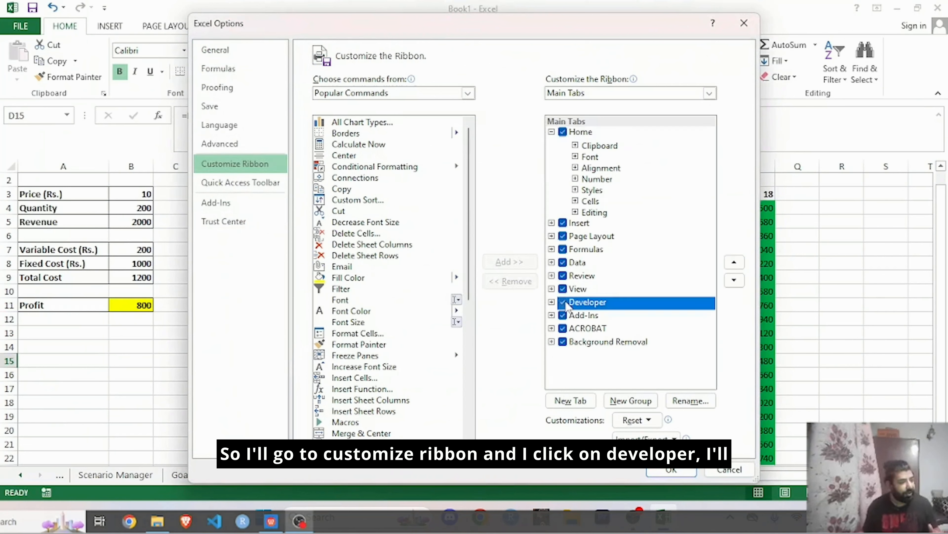
pyautogui.click(671, 470)
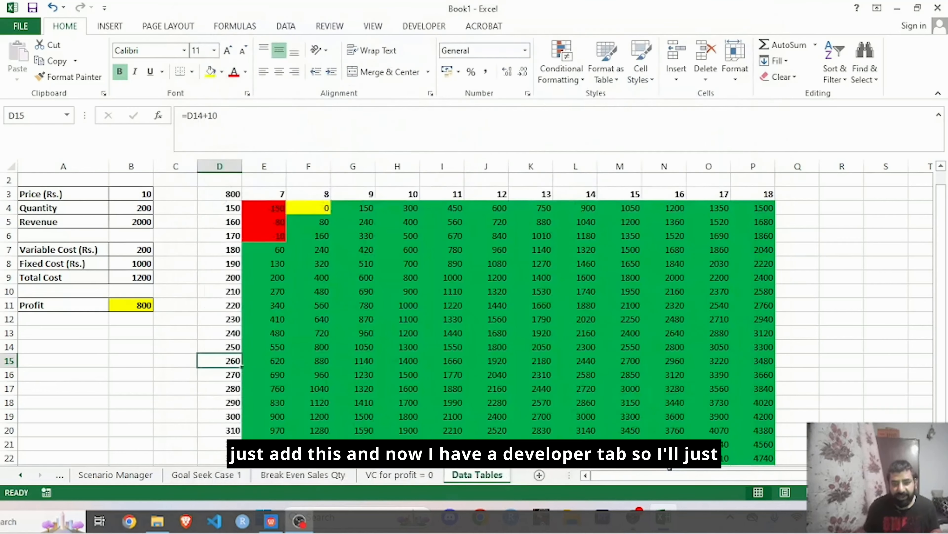
# Draw a vertical Scroll Bar form control in column C beside the data table's quantities, from about row 4 to row 21
pyautogui.click(424, 26)
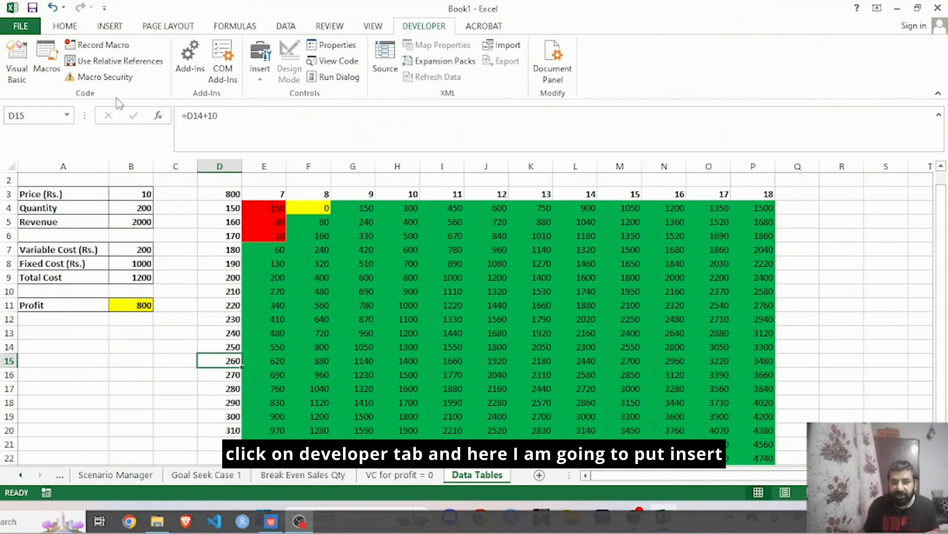
pyautogui.click(256, 81)
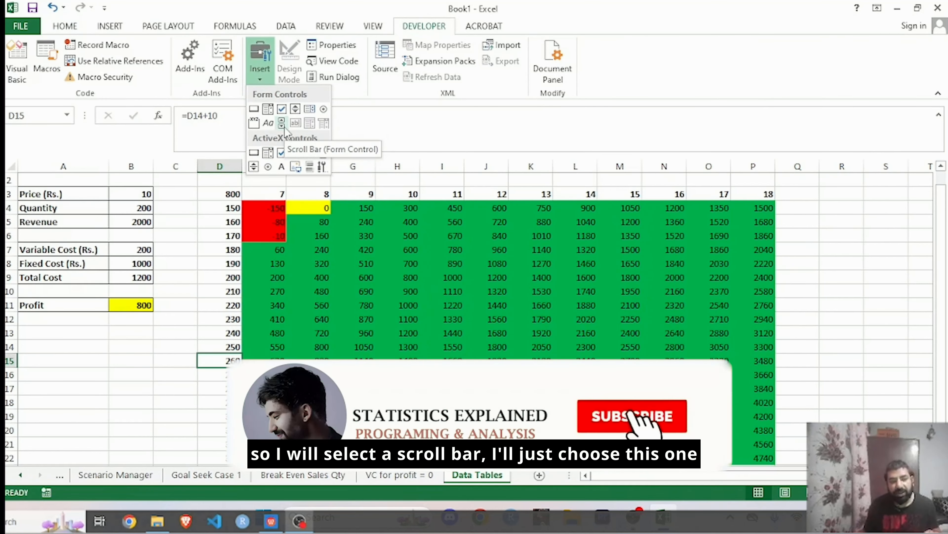
pyautogui.click(284, 127)
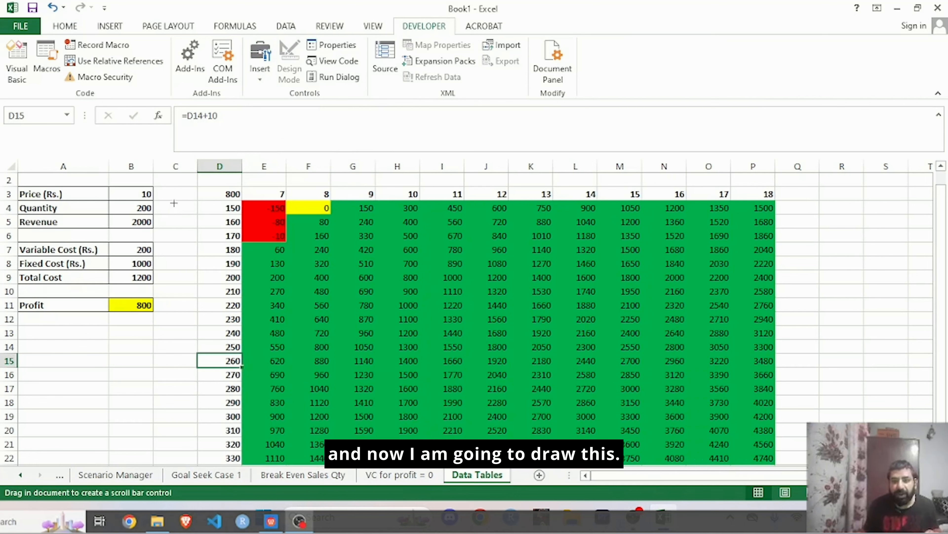
pyautogui.scroll(1, 174, 203)
pyautogui.moveTo(175, 218); pyautogui.dragTo(202, 461)
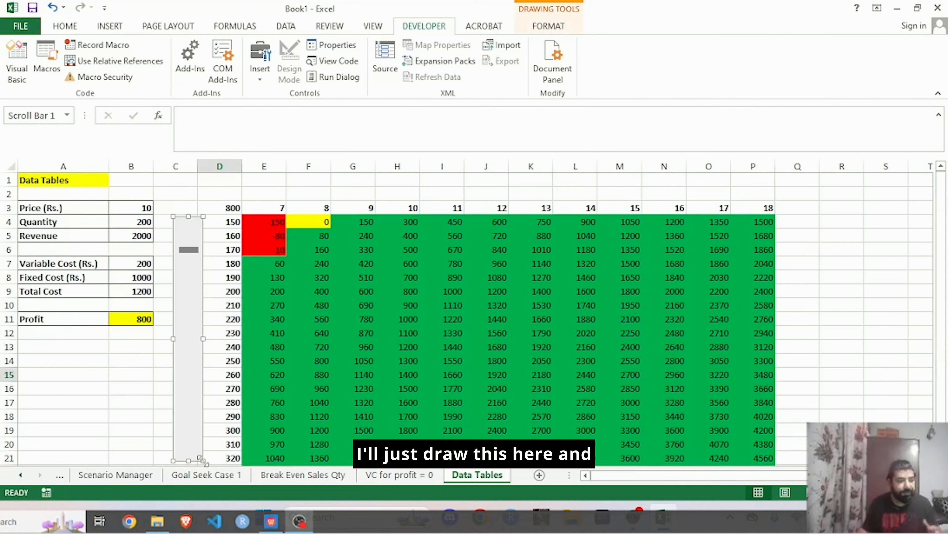
# Set the vertical scroll bar's current value to 150, minimum to 120, maximum to 400 and incremental change to 10
pyautogui.rightClick(191, 368)
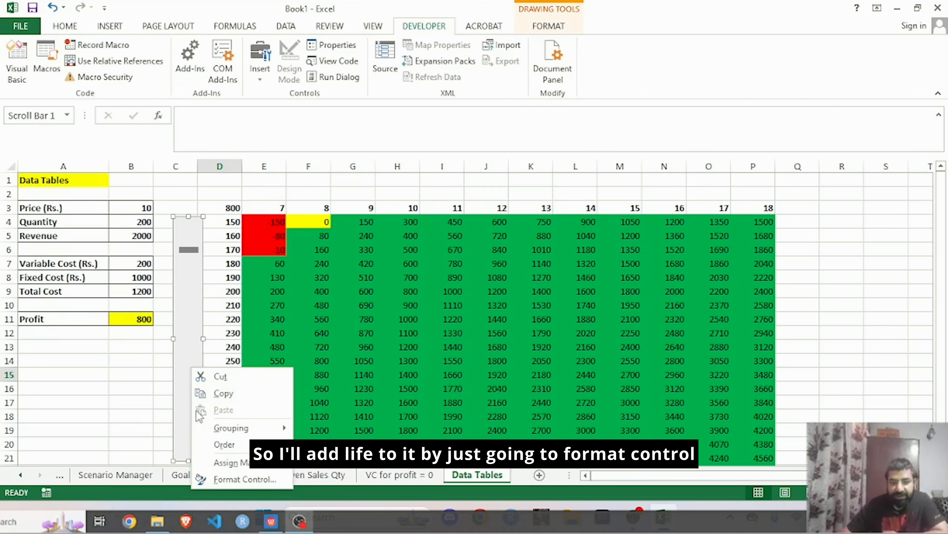
pyautogui.click(232, 479)
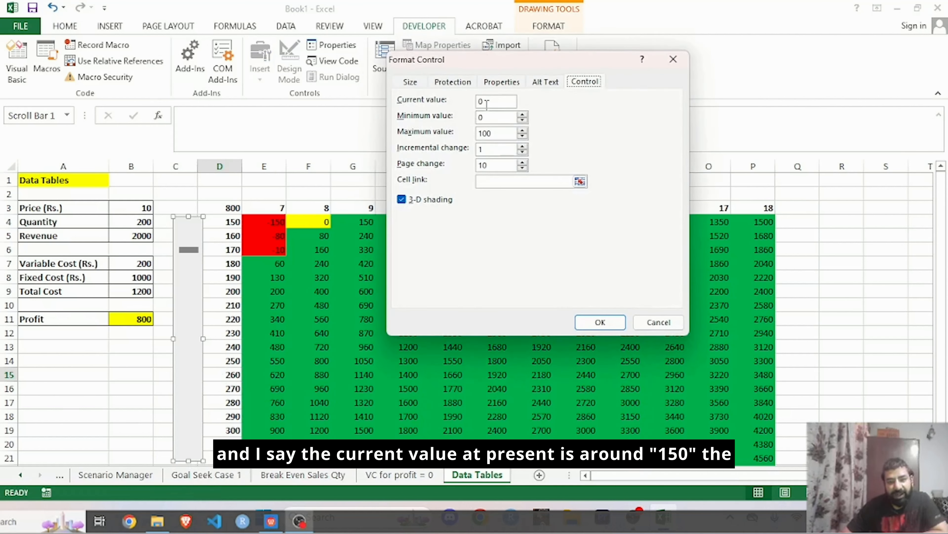
pyautogui.click(487, 104)
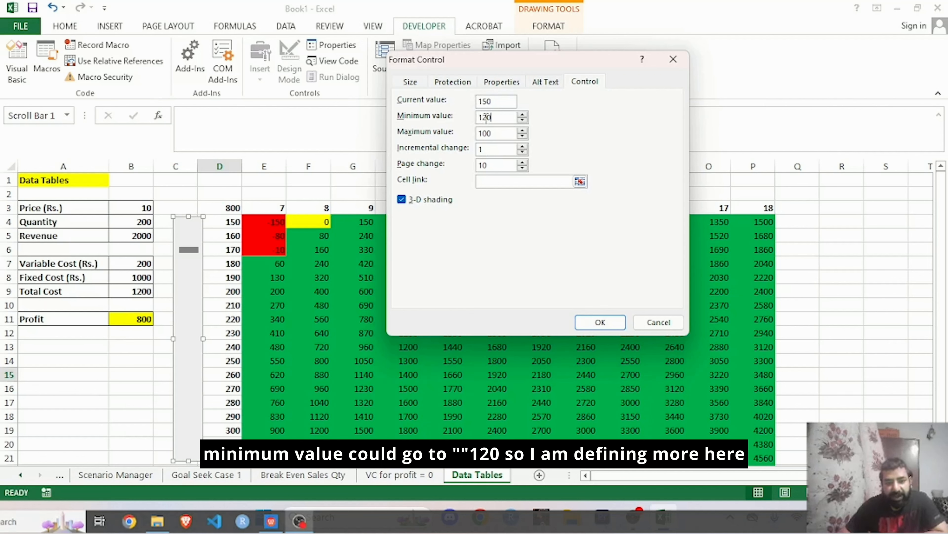
pyautogui.moveTo(493, 134); pyautogui.dragTo(480, 139)
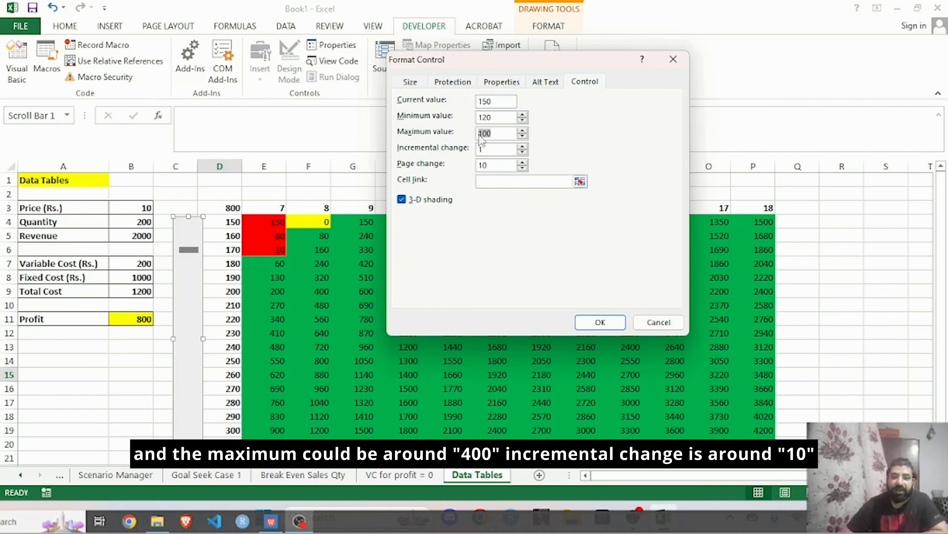
pyautogui.write('1000')
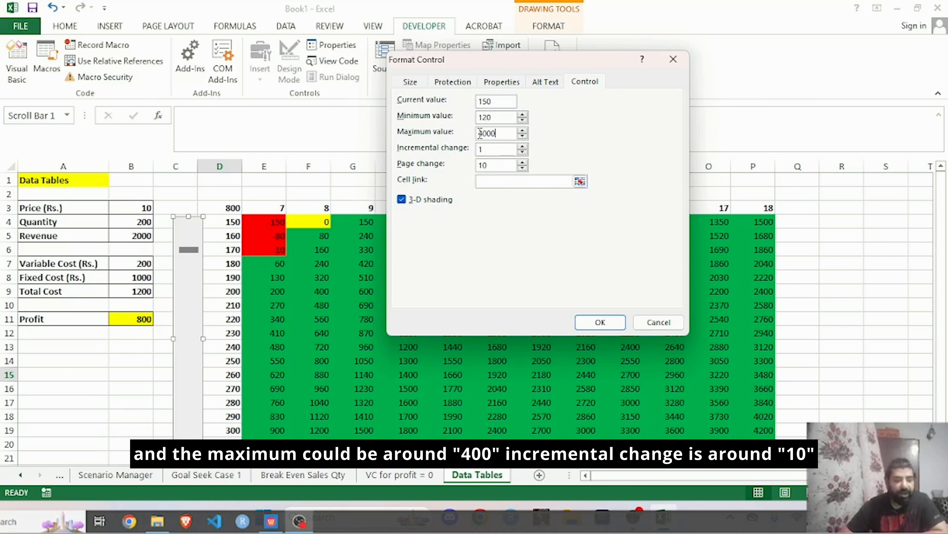
pyautogui.click(490, 150)
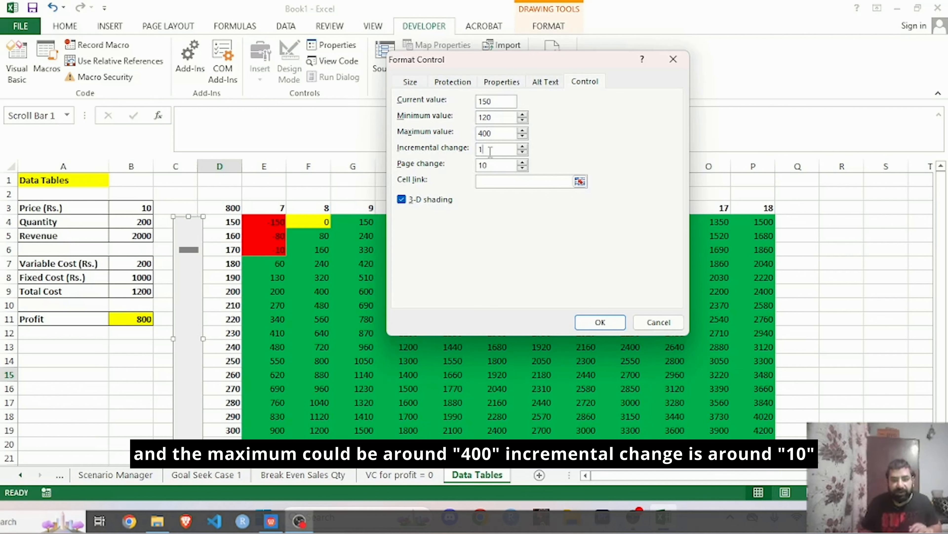
pyautogui.write('0')
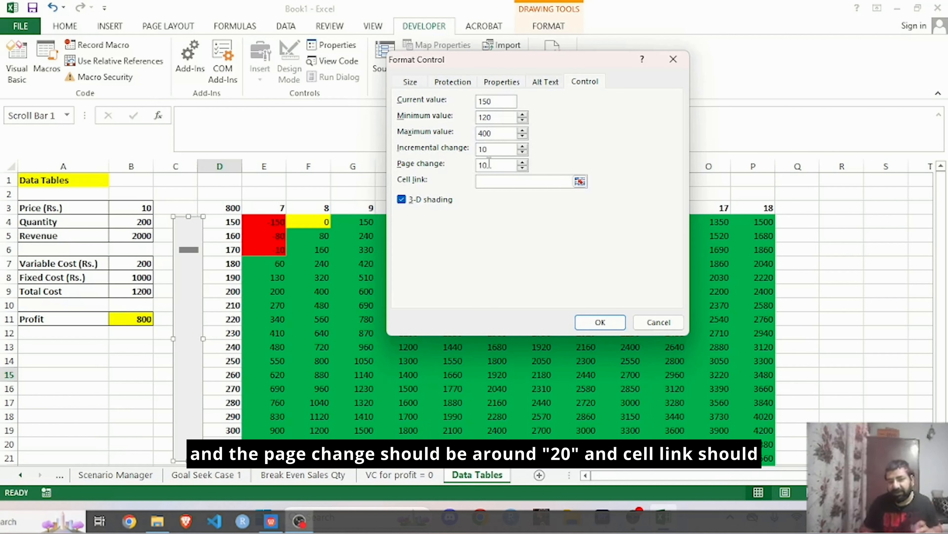
# Set the vertical scroll bar's page change to 20, link it to cell D4 and apply the control settings
pyautogui.click(489, 165)
pyautogui.press('BackSpace')
pyautogui.press('BackSpace')
pyautogui.write('2')
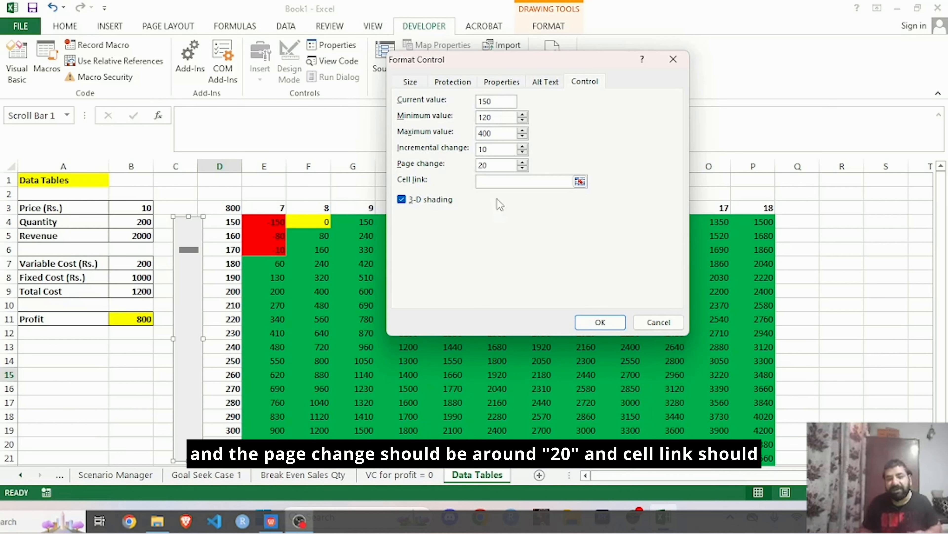
pyautogui.click(497, 183)
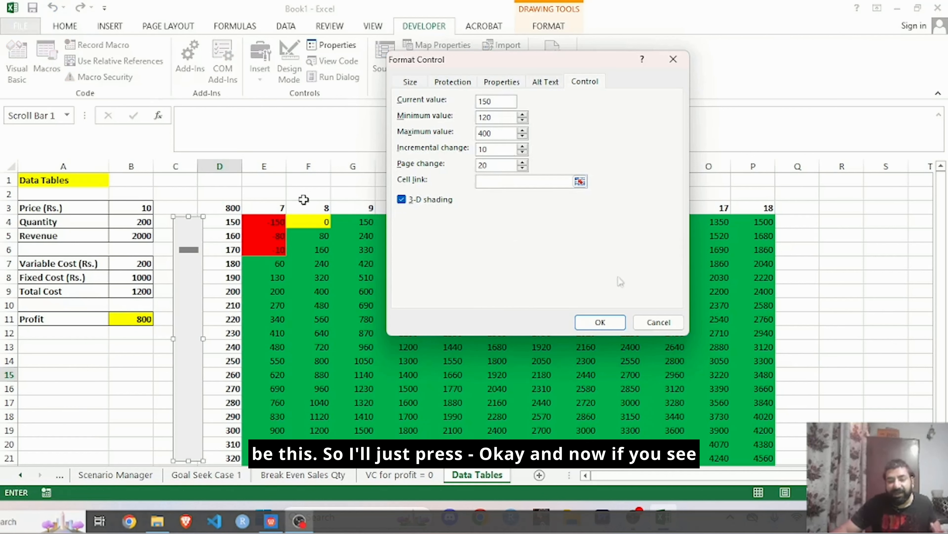
pyautogui.click(233, 221)
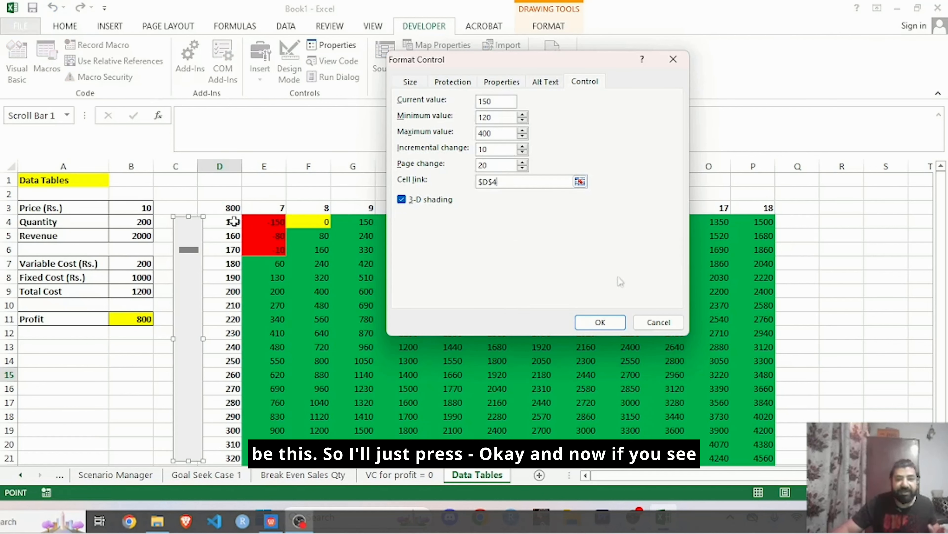
pyautogui.click(600, 322)
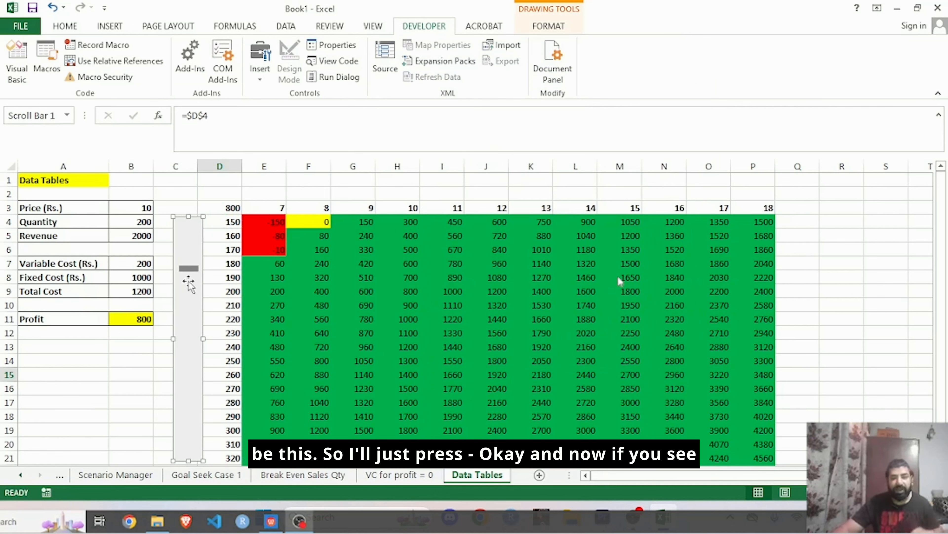
# Deselect the quantity scroll bar and use it to lower the starting quantity in D4 to 120
pyautogui.press('Escape')
pyautogui.click(192, 249)
pyautogui.click(193, 249)
pyautogui.click(192, 249)
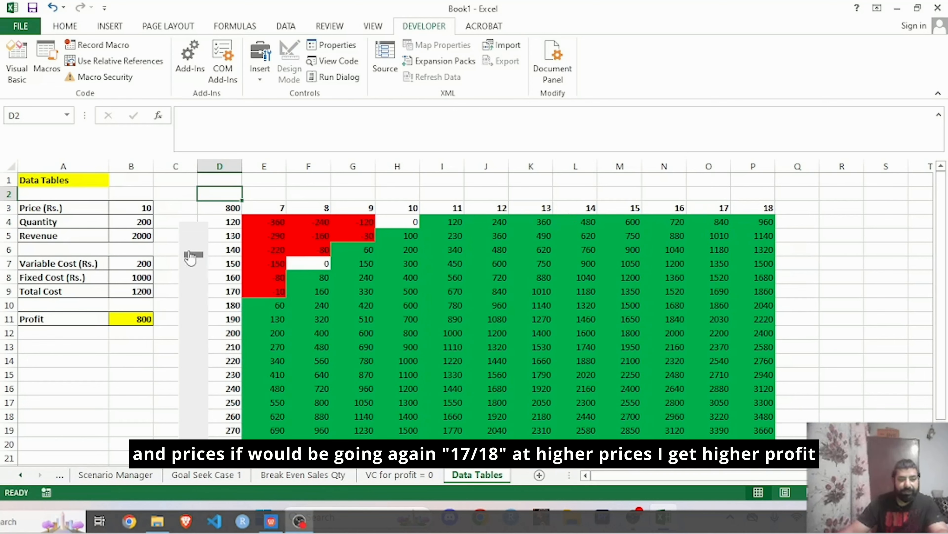
# Try out the scroll bar's page change by paging the starting quantity up to 200 and back down to 120
pyautogui.click(196, 269)
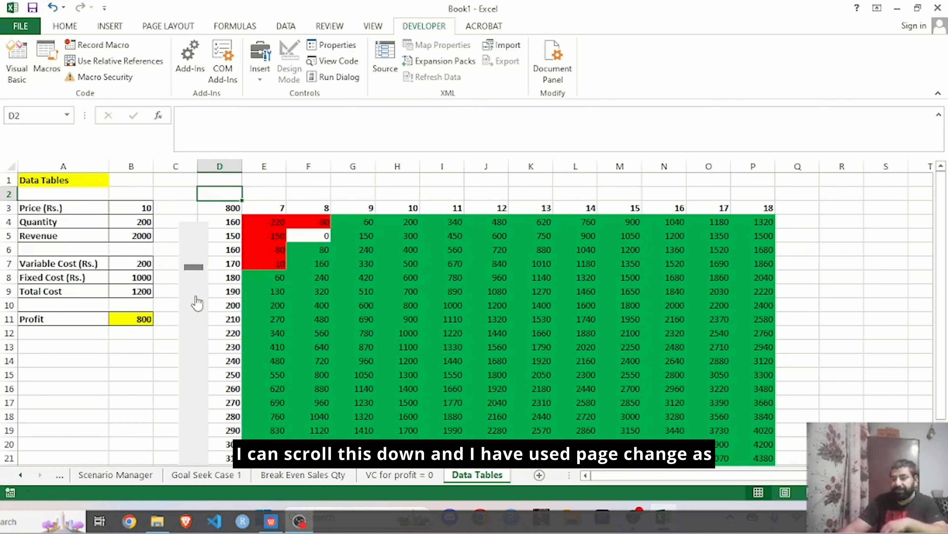
pyautogui.click(195, 299)
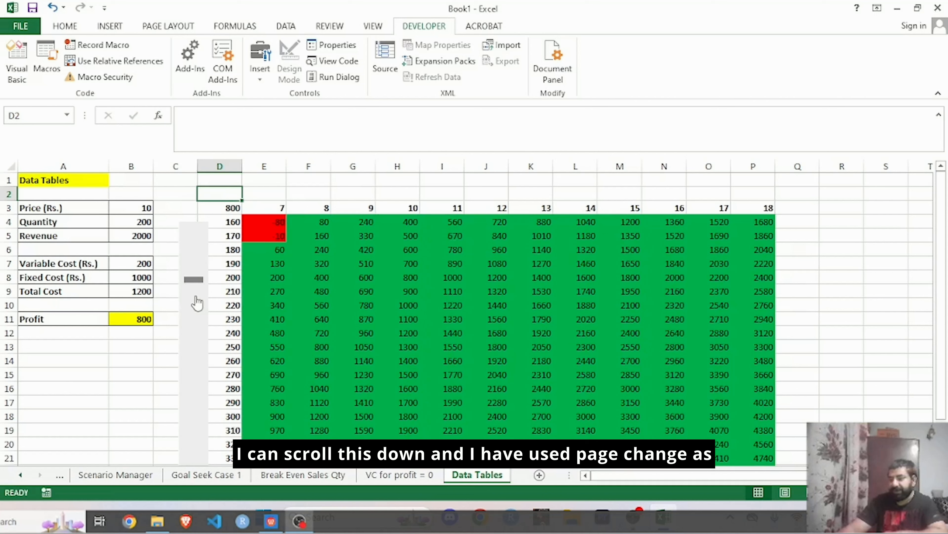
pyautogui.click(197, 309)
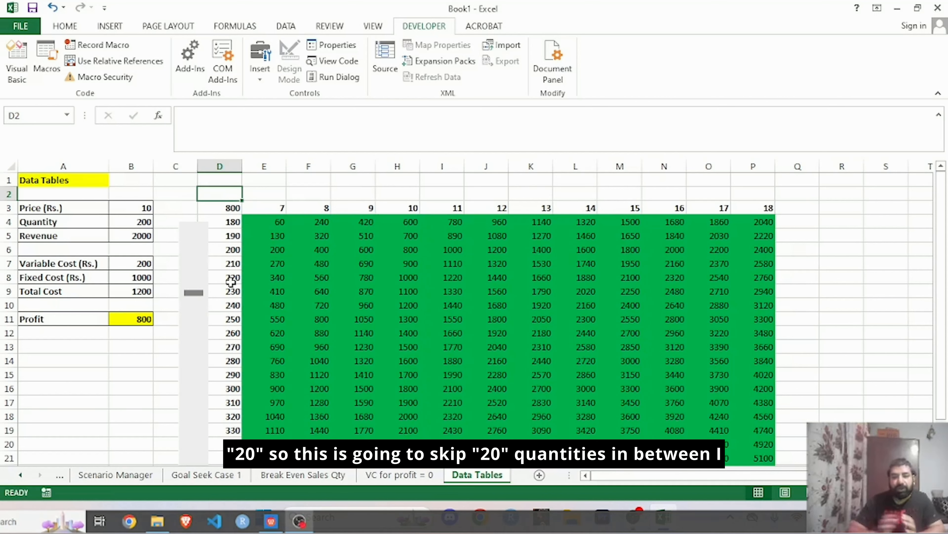
pyautogui.click(190, 334)
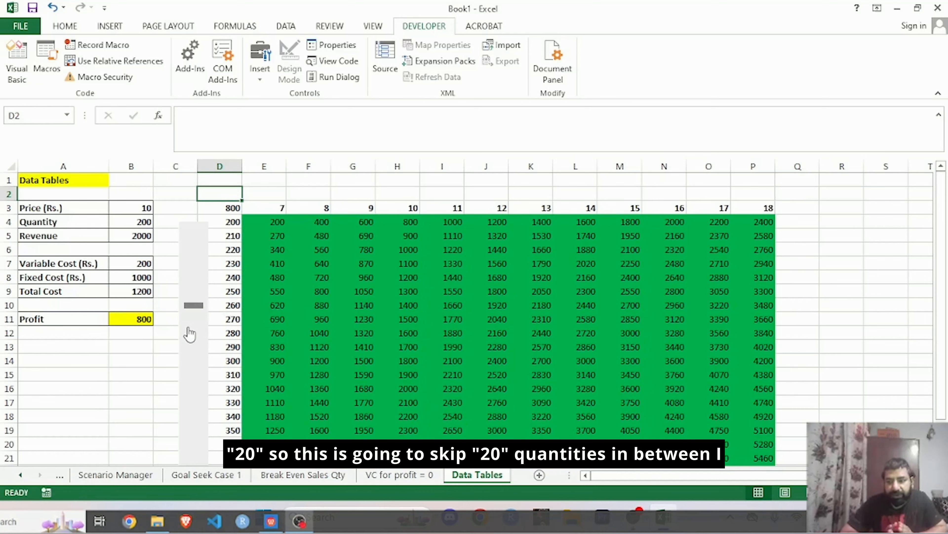
pyautogui.click(197, 262)
pyautogui.click(197, 262)
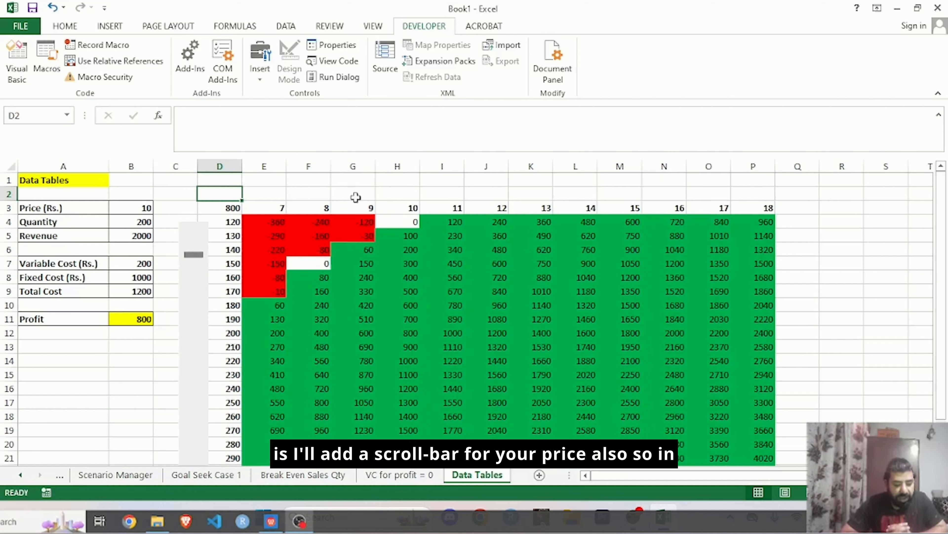
# Draw a horizontal Scroll Bar form control above the price row, spanning columns E to P in rows 1 and 2
pyautogui.click(259, 75)
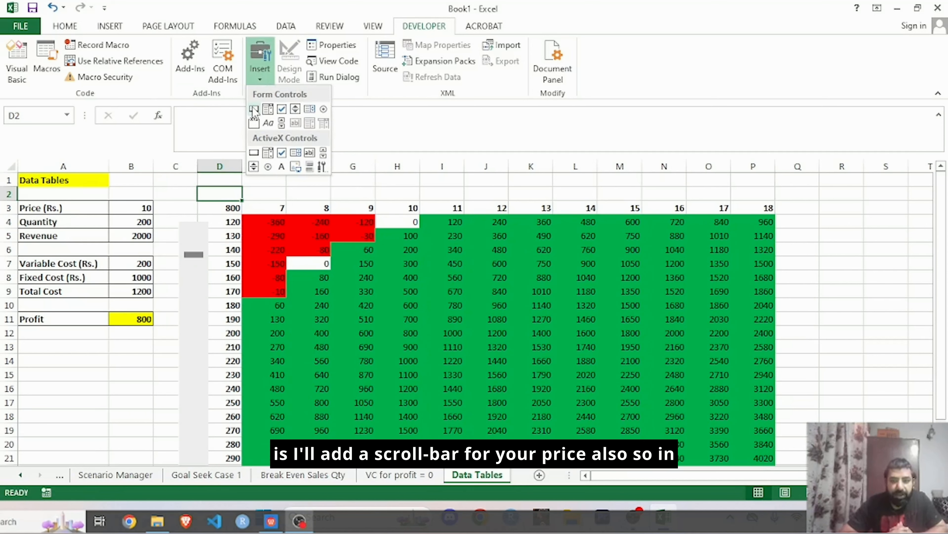
pyautogui.click(282, 124)
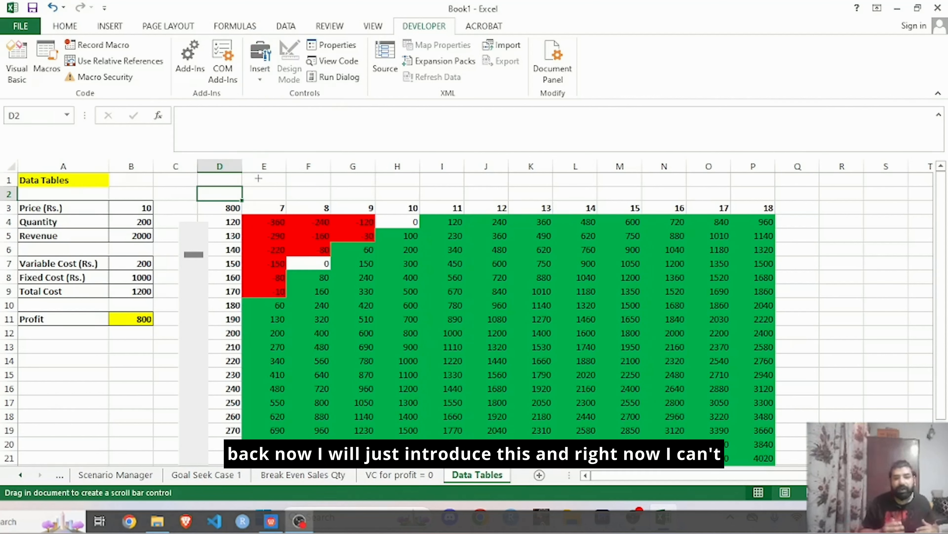
pyautogui.moveTo(259, 178)
pyautogui.mouseDown()
pyautogui.moveTo(698, 268)
pyautogui.moveTo(826, 220)
pyautogui.moveTo(768, 199)
pyautogui.mouseUp()
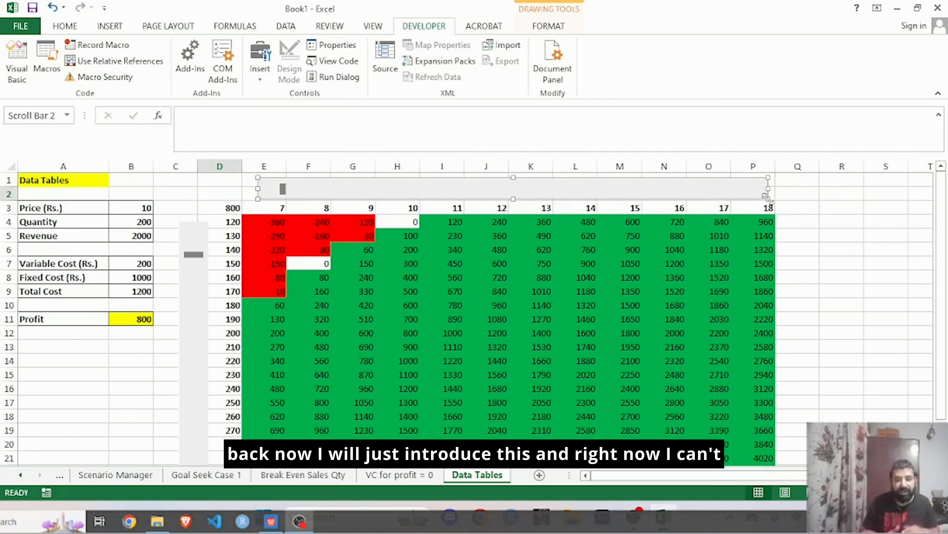
# Set the horizontal scroll bar's current value to 3, minimum value to 1 and maximum value to 20 in its control format settings
pyautogui.rightClick(733, 194)
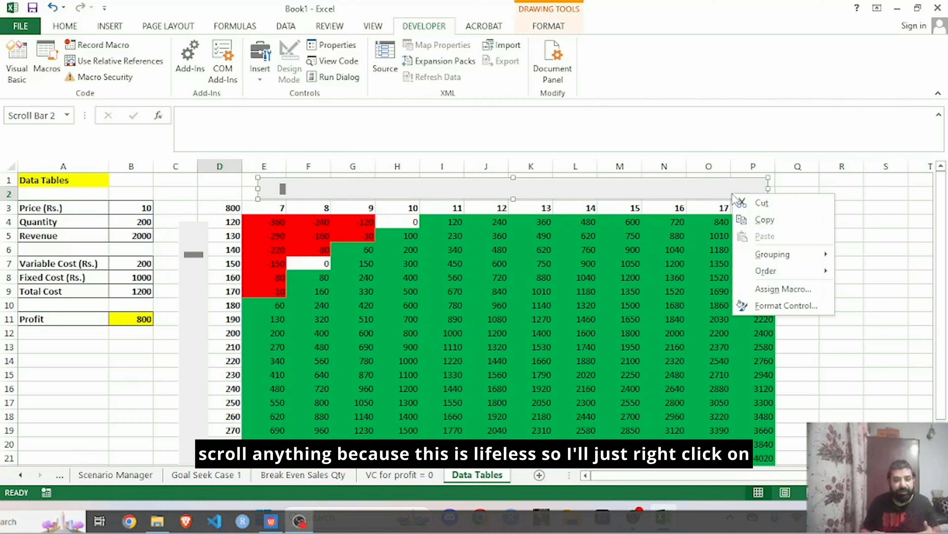
pyautogui.click(762, 307)
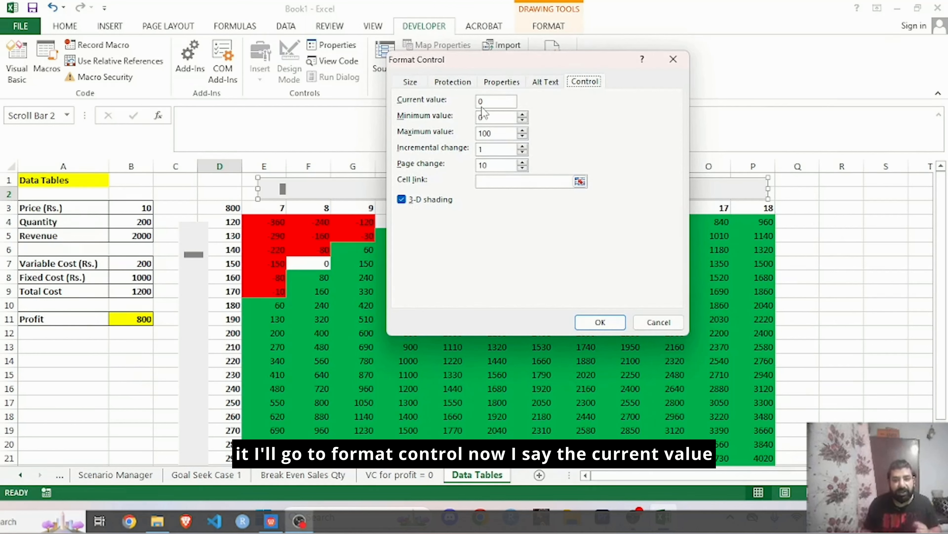
pyautogui.moveTo(487, 102); pyautogui.dragTo(471, 98)
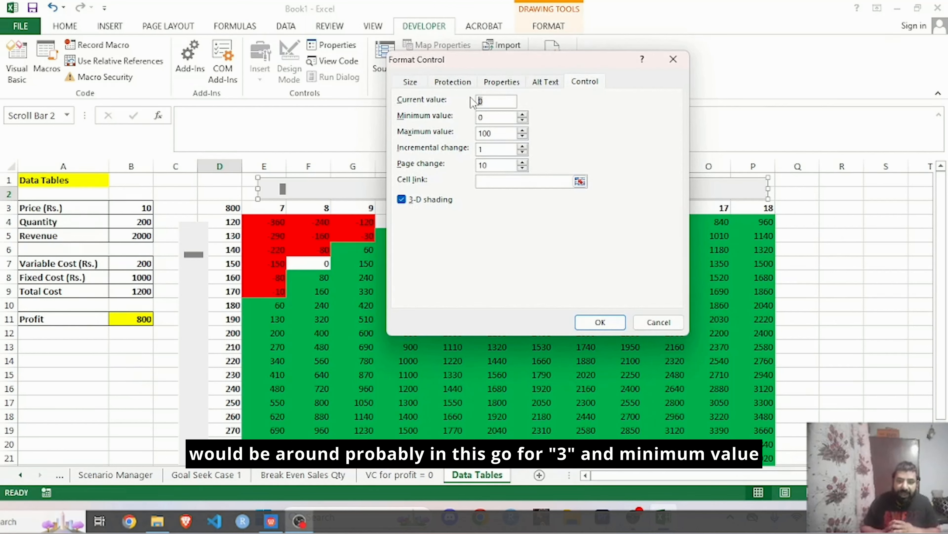
pyautogui.write('3')
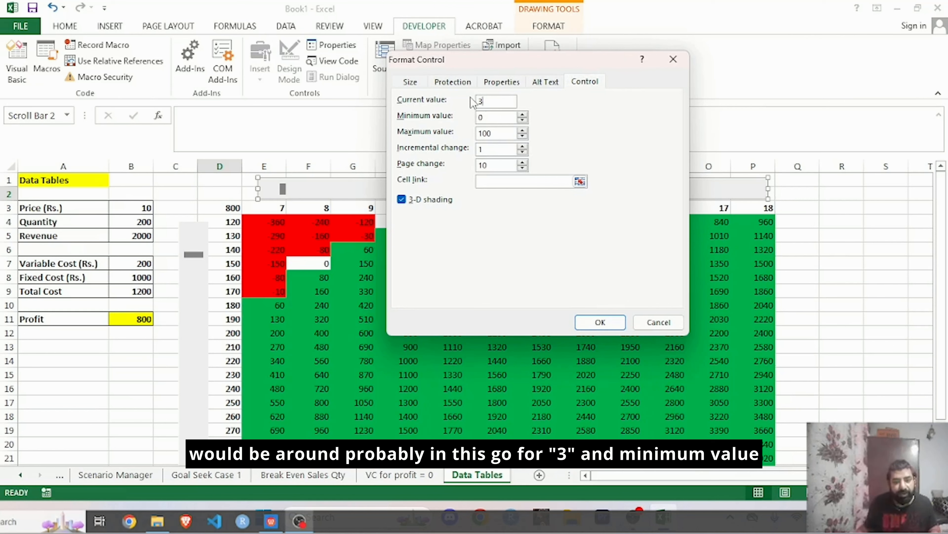
pyautogui.moveTo(497, 118); pyautogui.dragTo(480, 120)
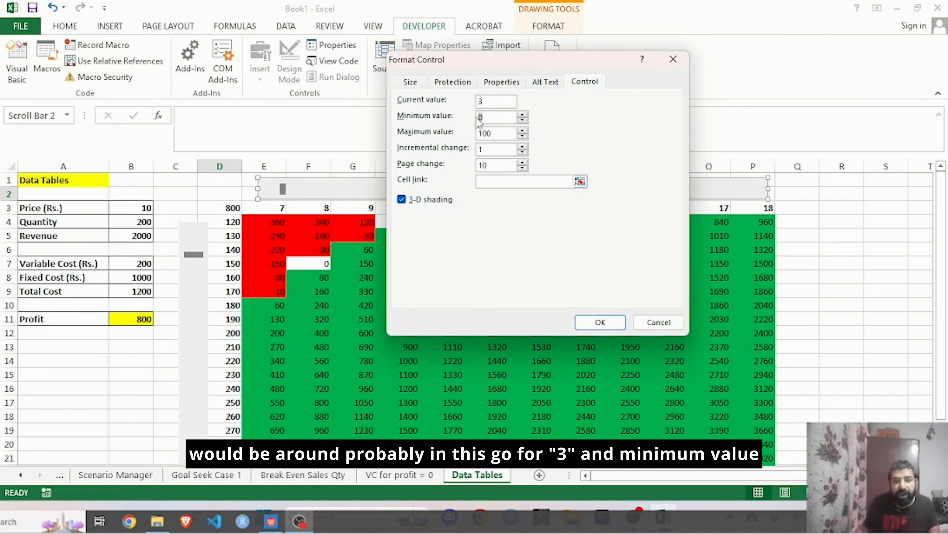
pyautogui.write('1')
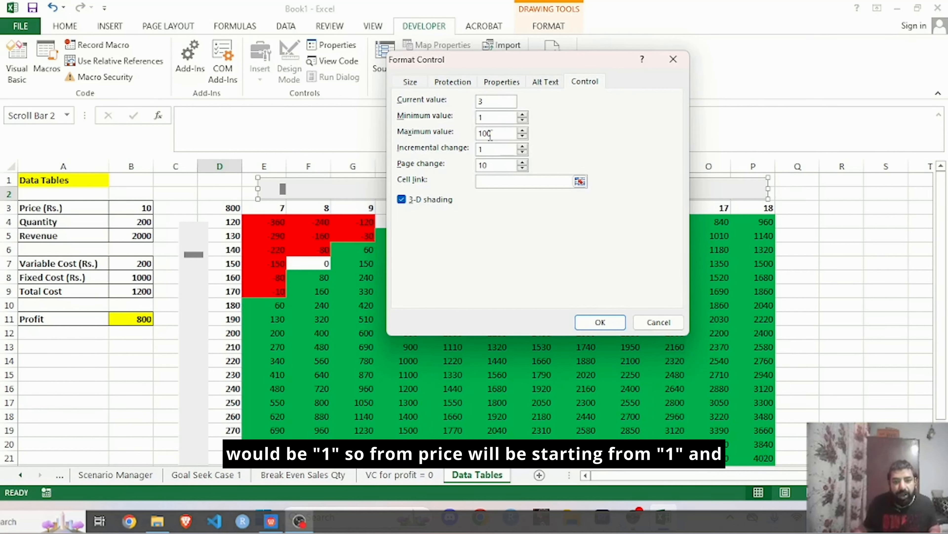
pyautogui.moveTo(498, 134); pyautogui.dragTo(478, 132)
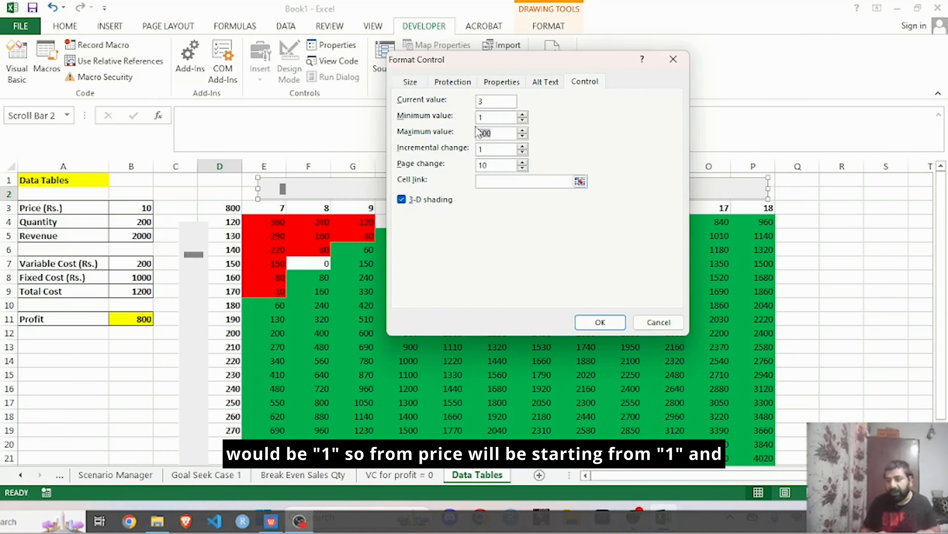
pyautogui.write('20')
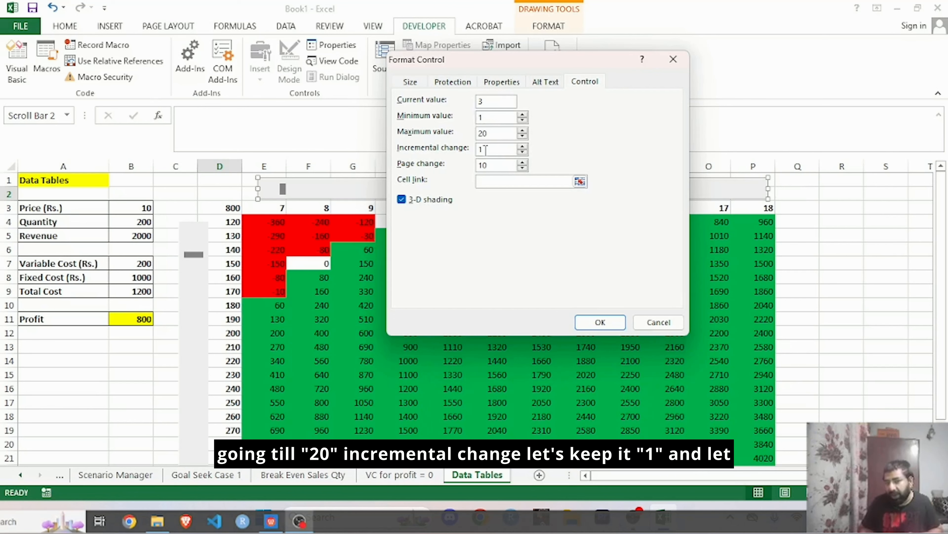
# Keep the incremental change at 1, set the page change to 1, link the horizontal scroll bar to cell E3 and apply the settings
pyautogui.click(486, 149)
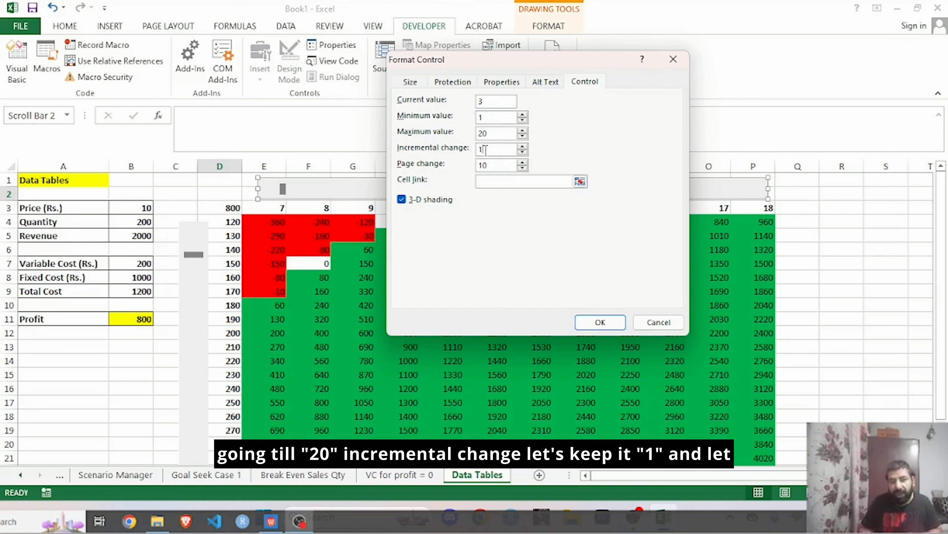
pyautogui.click(493, 166)
pyautogui.press('BackSpace')
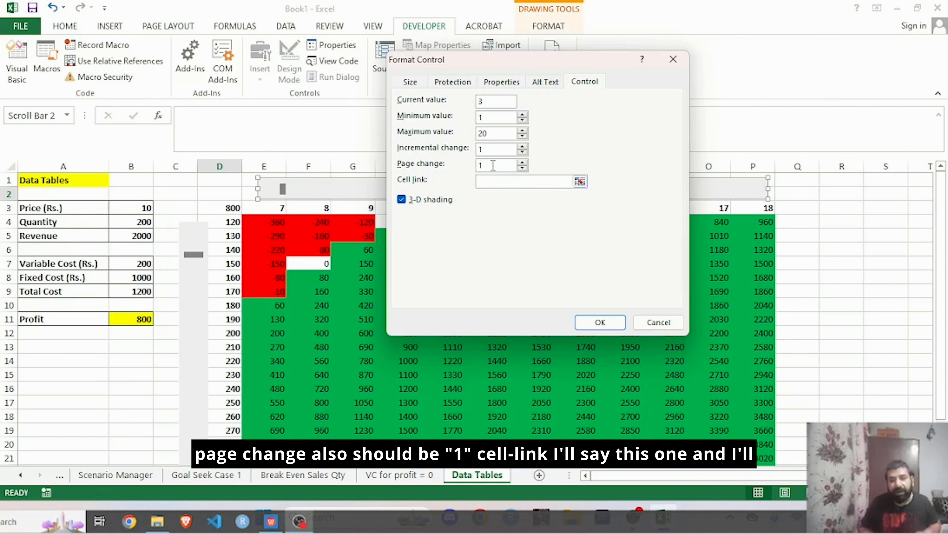
pyautogui.click(490, 180)
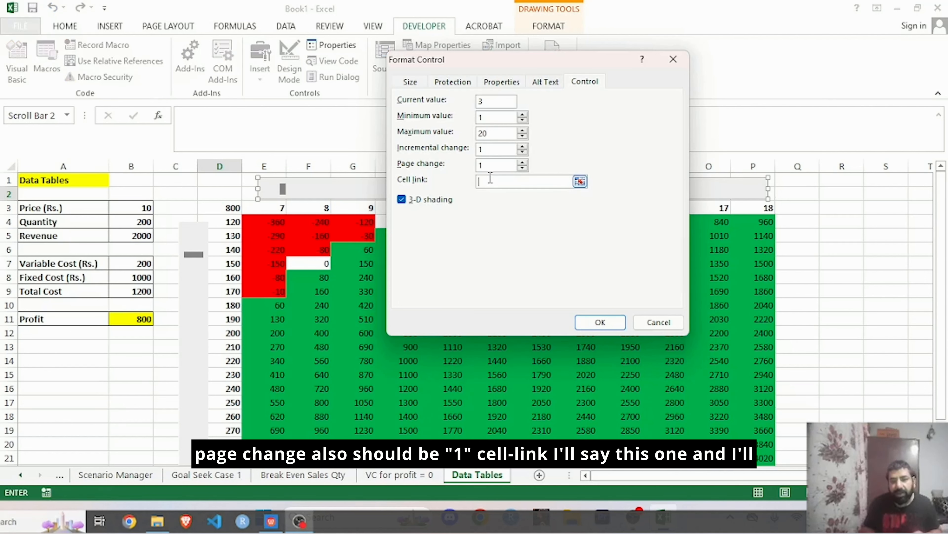
pyautogui.click(279, 210)
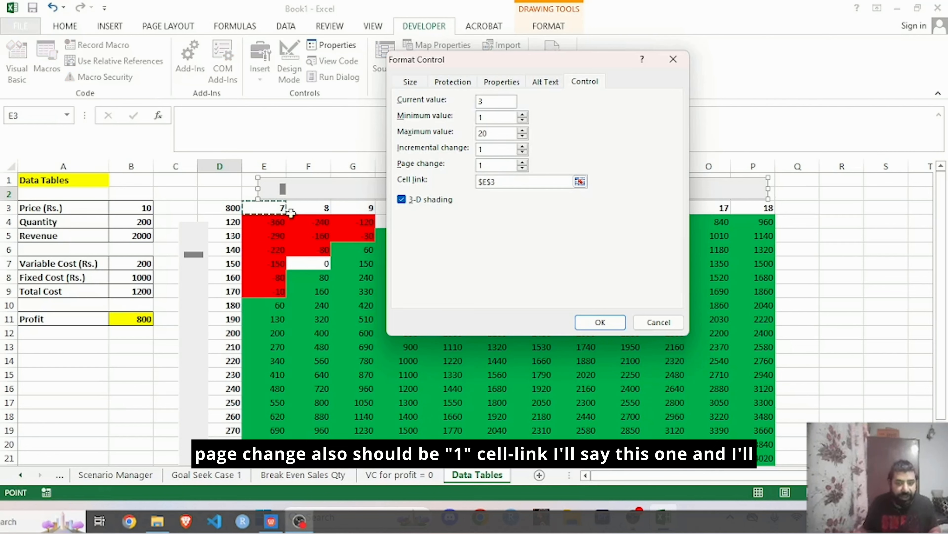
pyautogui.click(599, 322)
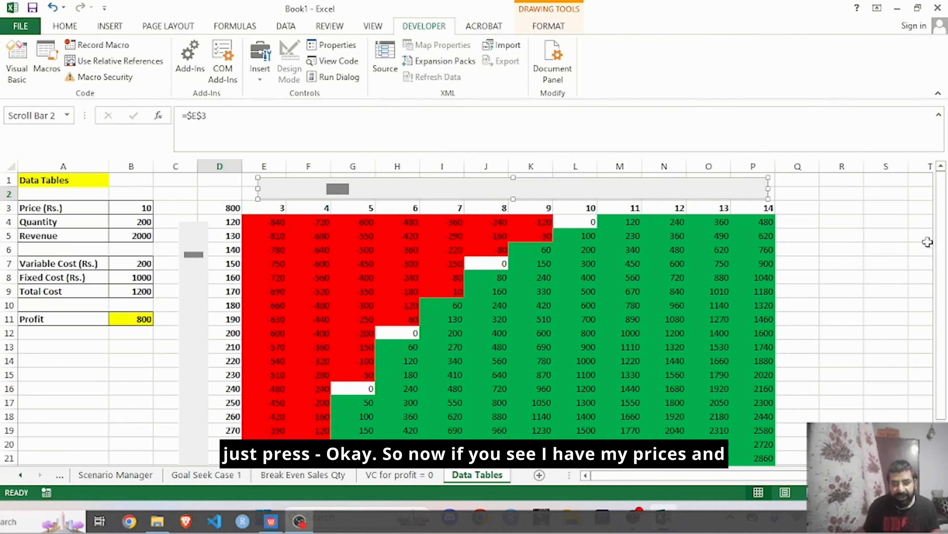
# Deselect the price scroll bar and use it to lower the starting price in E3 to 1
pyautogui.moveTo(947, 241); pyautogui.dragTo(946, 239)
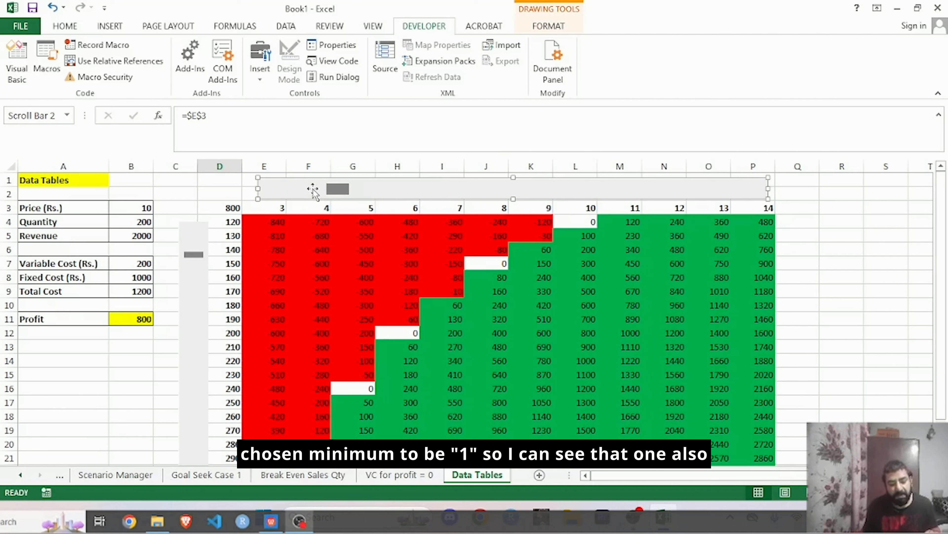
pyautogui.click(200, 180)
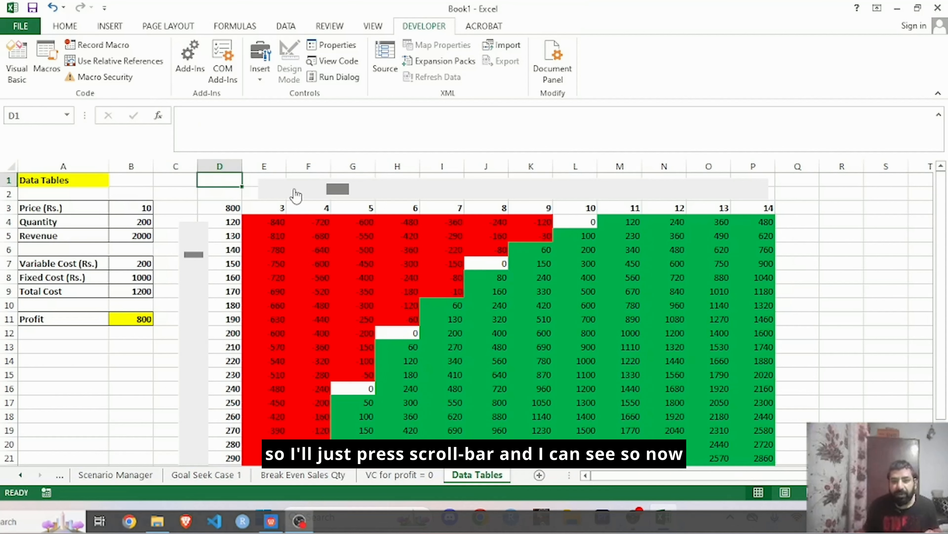
pyautogui.click(311, 191)
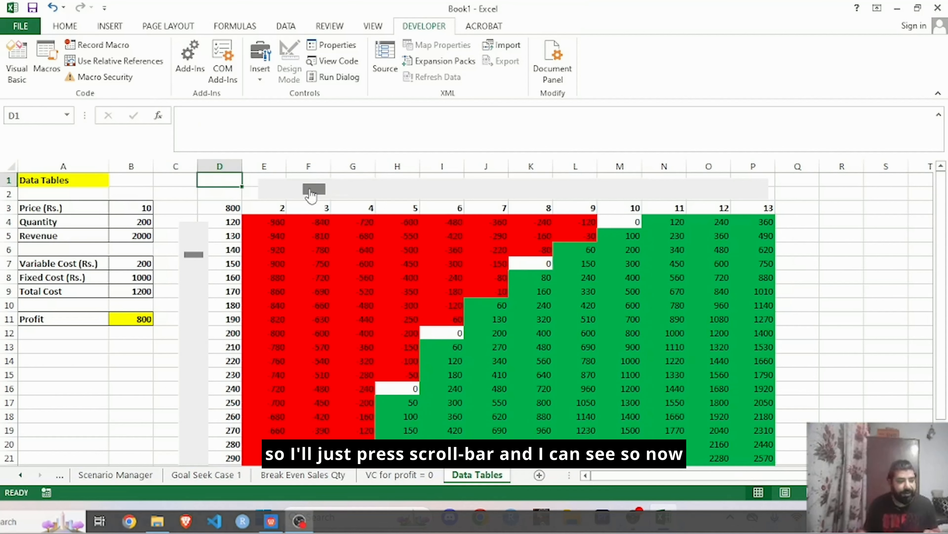
pyautogui.click(296, 194)
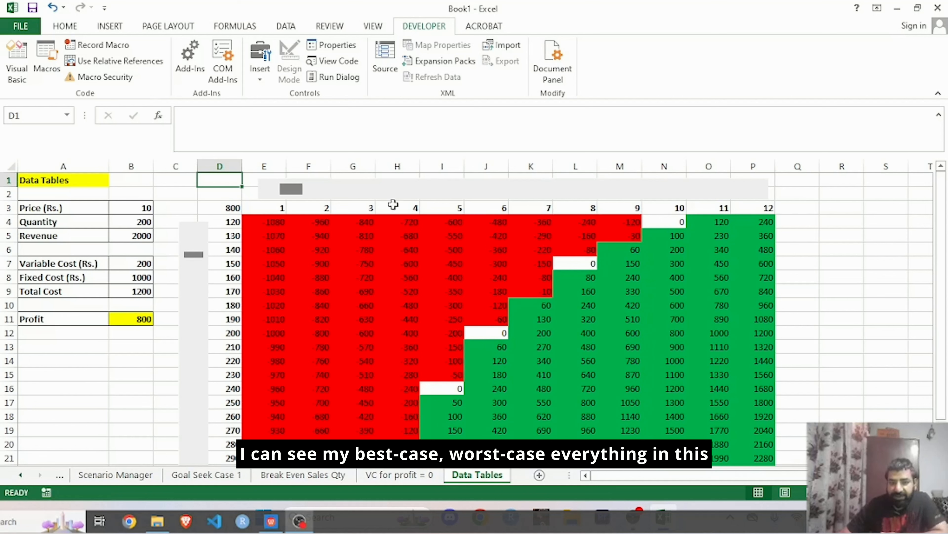
# Raise the starting price in E3 to 5 with the horizontal scroll bar, then select empty cell S11
pyautogui.click(346, 197)
pyautogui.click(347, 197)
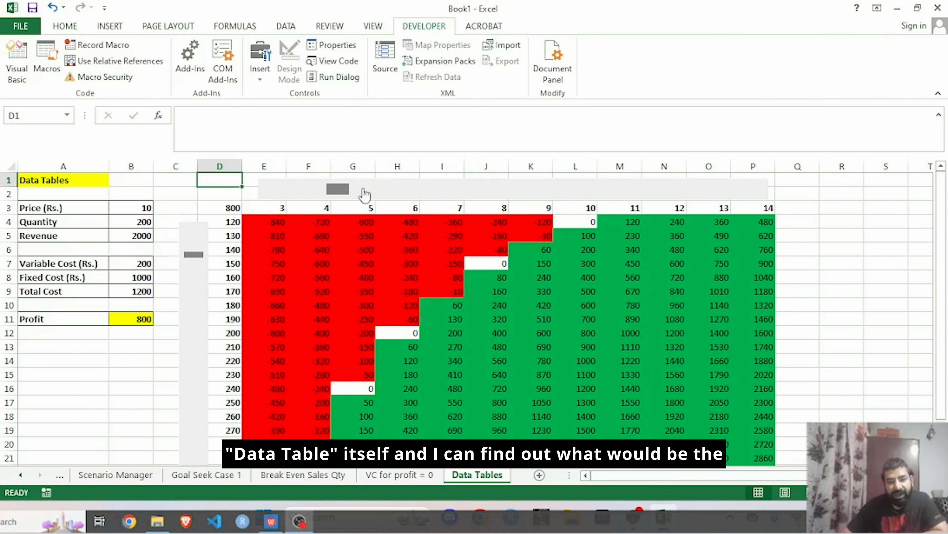
pyautogui.click(379, 195)
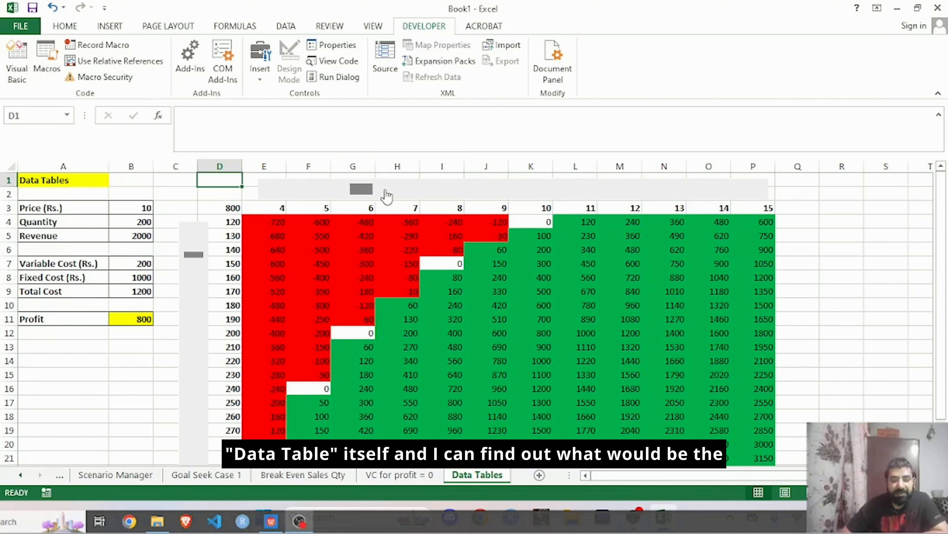
pyautogui.click(390, 196)
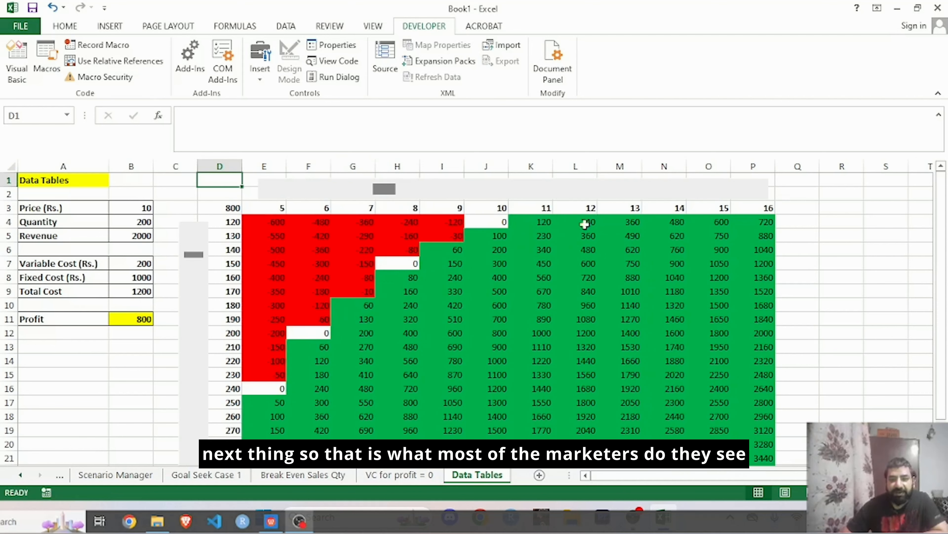
pyautogui.click(870, 317)
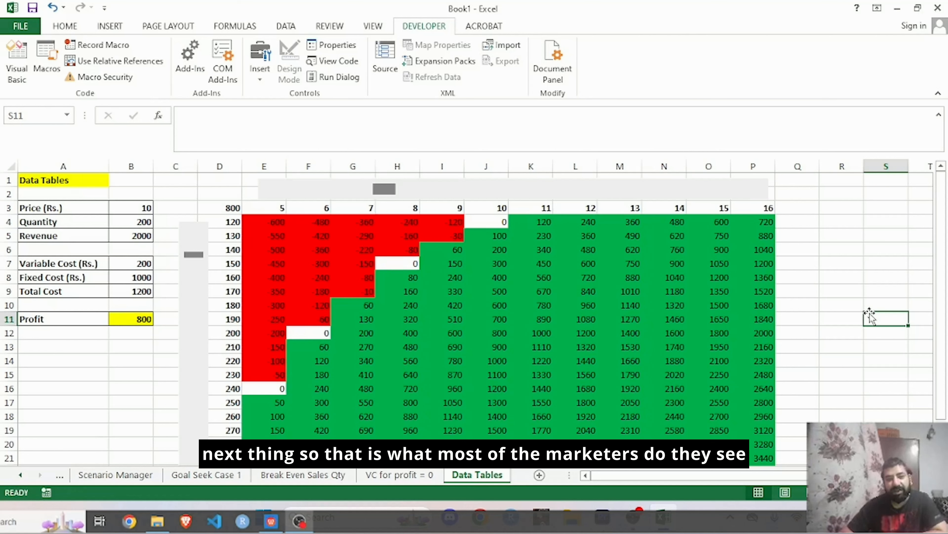